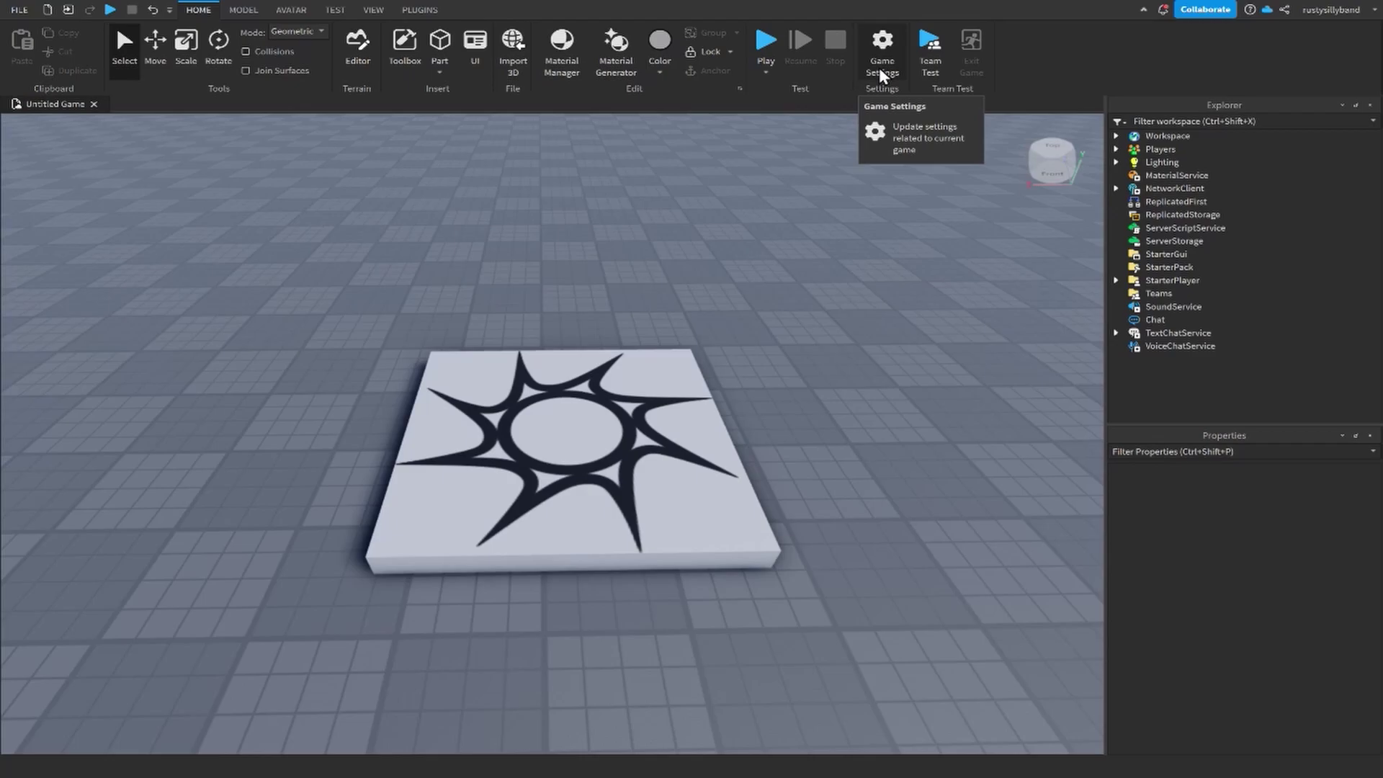
# Step: Set the game's avatar type to R6 in the Game Settings and save the change
pyautogui.click(882, 63)
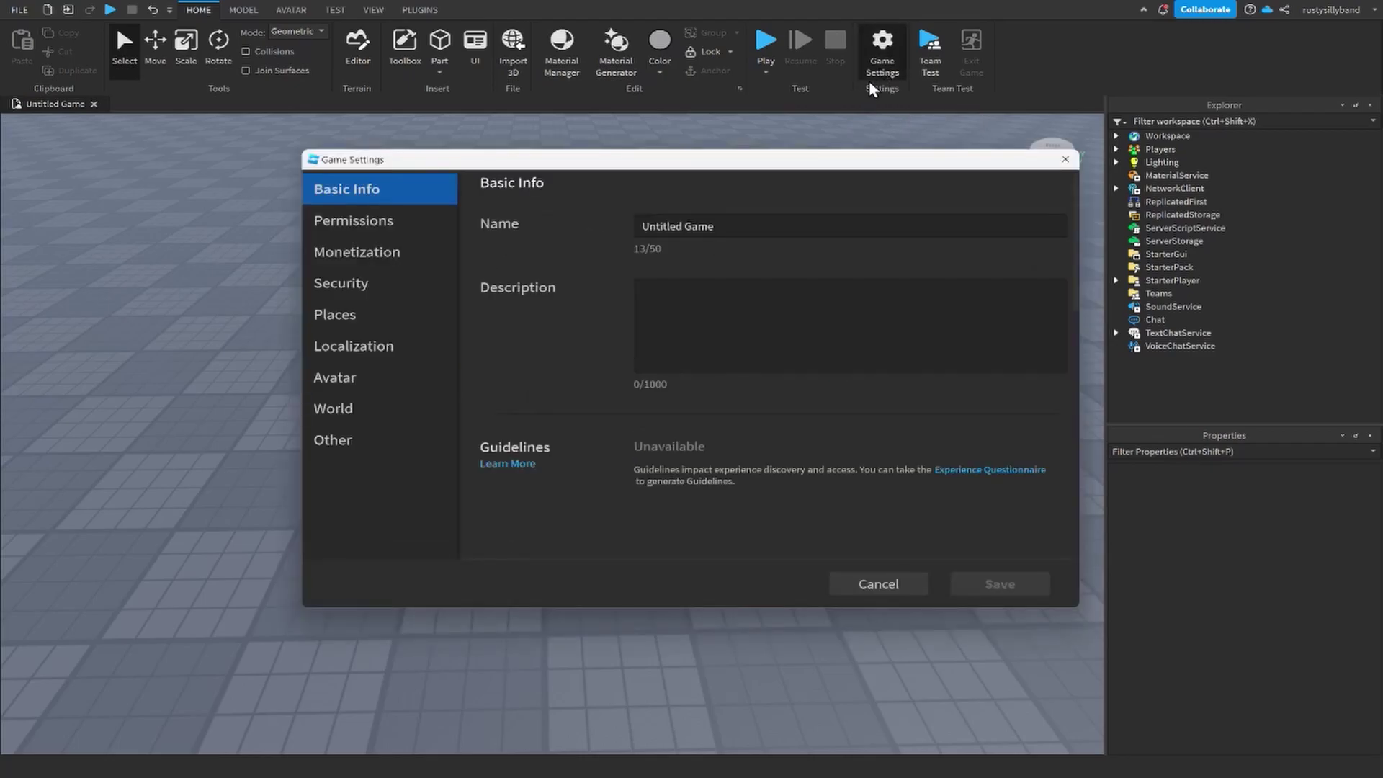
pyautogui.moveTo(560, 165); pyautogui.dragTo(572, 160)
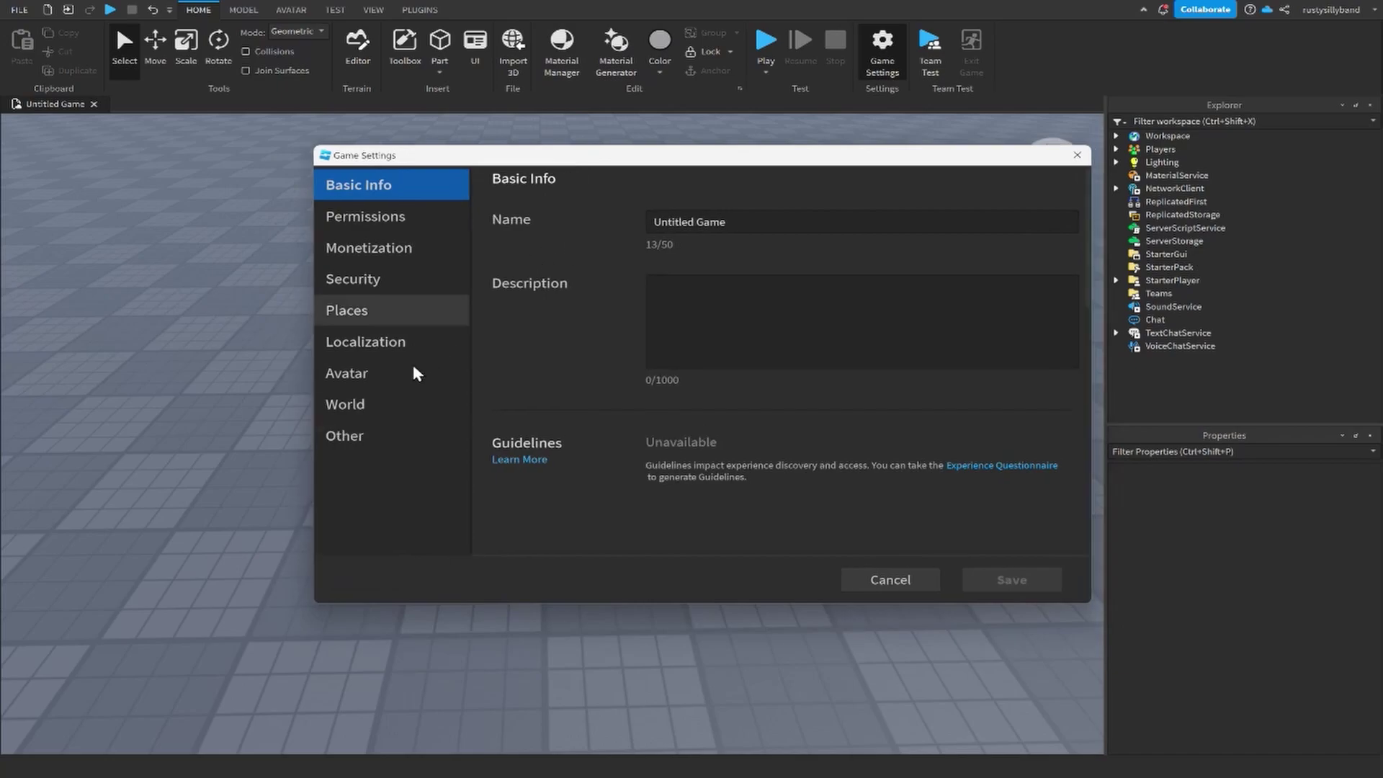
pyautogui.click(389, 376)
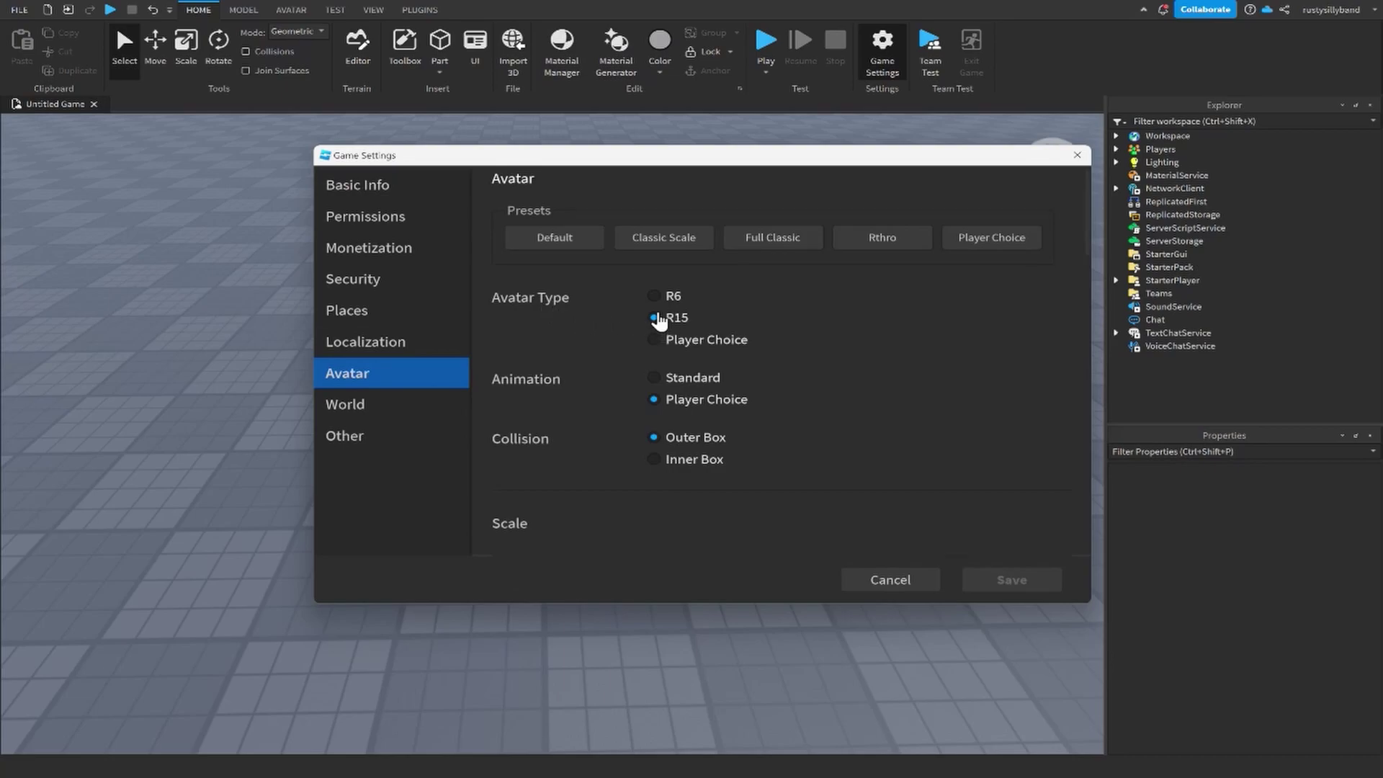
pyautogui.click(654, 297)
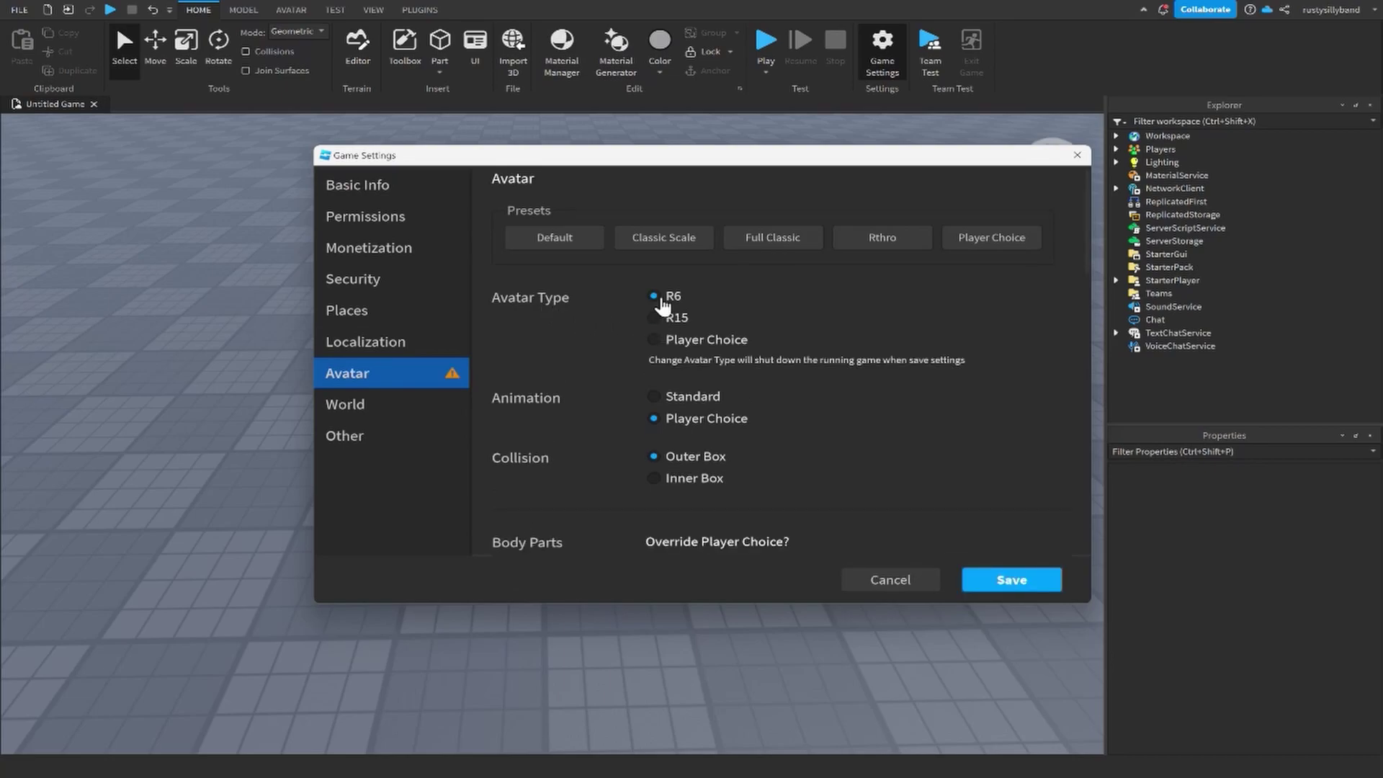
pyautogui.click(1012, 589)
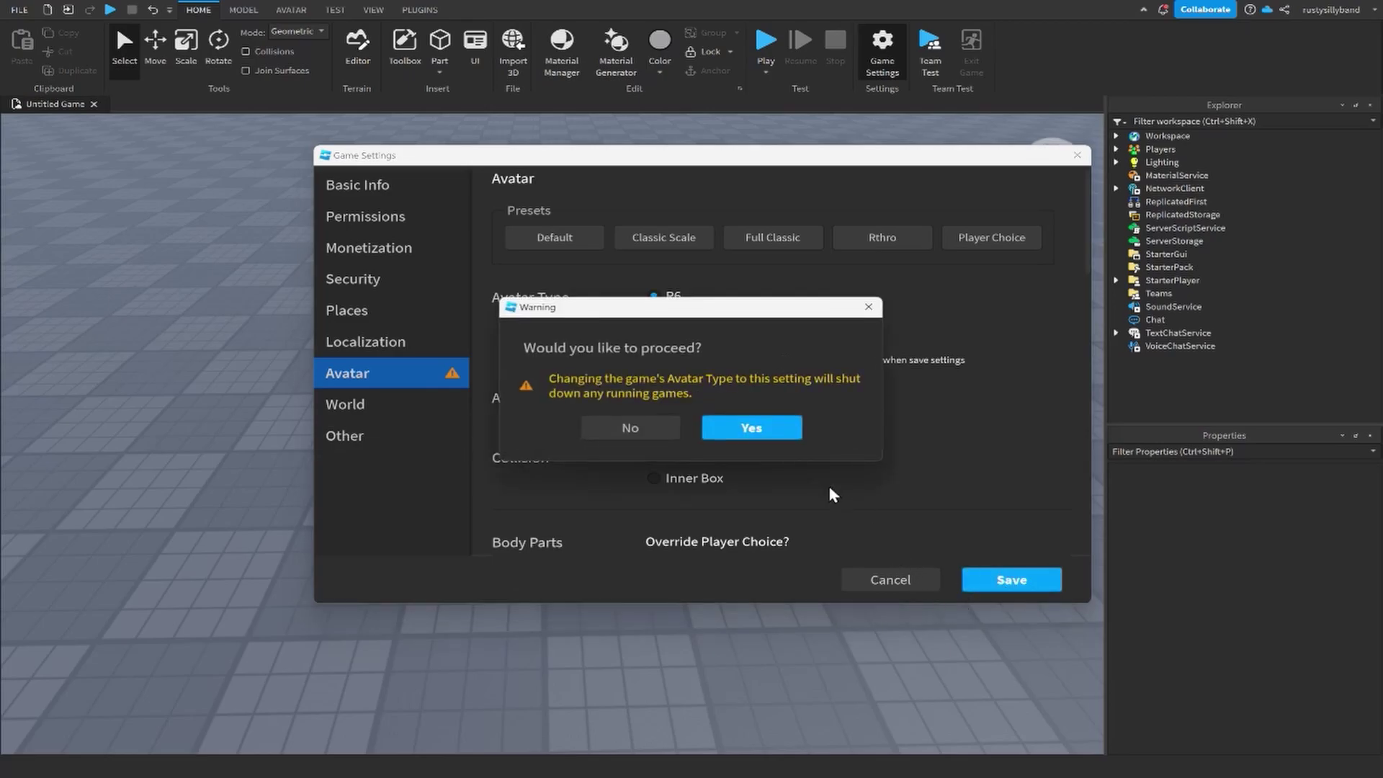
pyautogui.click(750, 430)
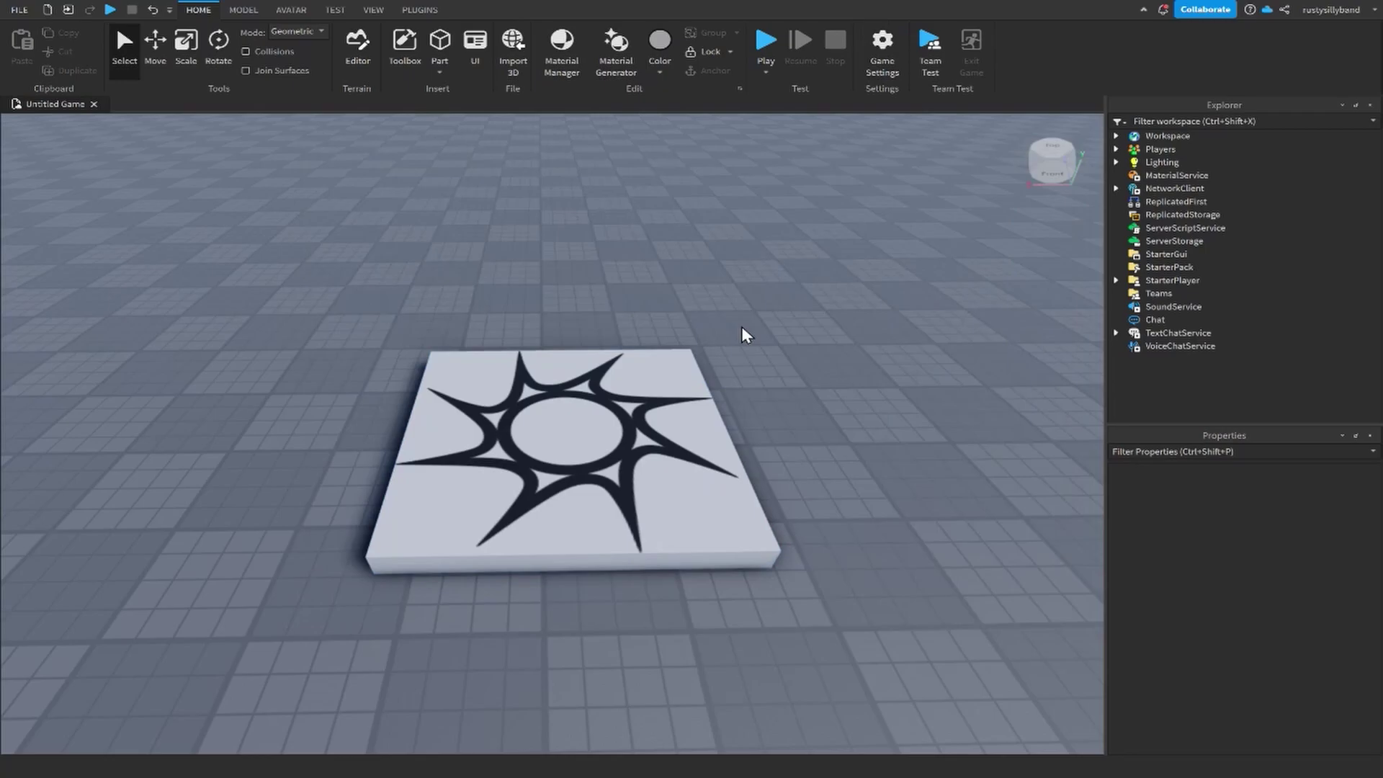
# Step: Generate an R6 masculine Block Avatar rig with the Rig Builder
pyautogui.moveTo(704, 339); pyautogui.dragTo(713, 318, button='right')
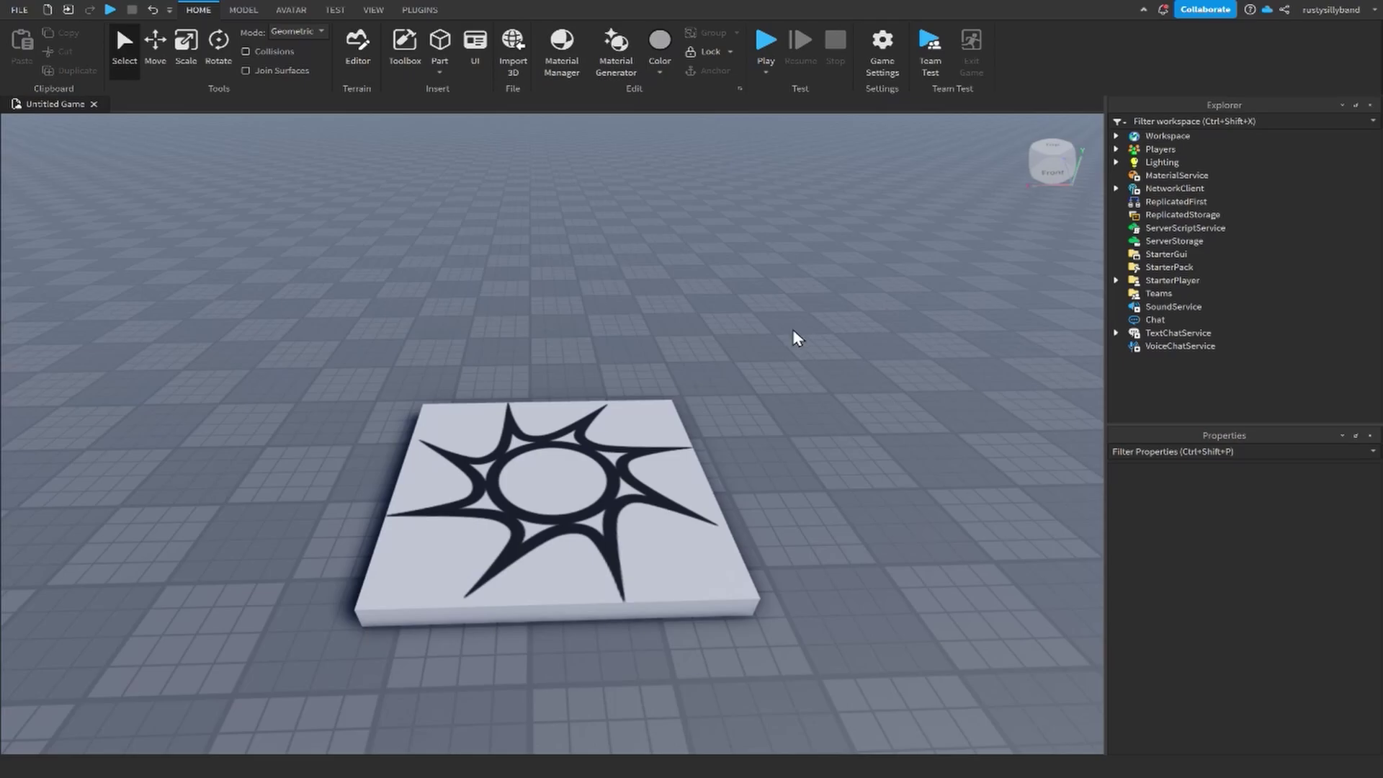
pyautogui.click(290, 11)
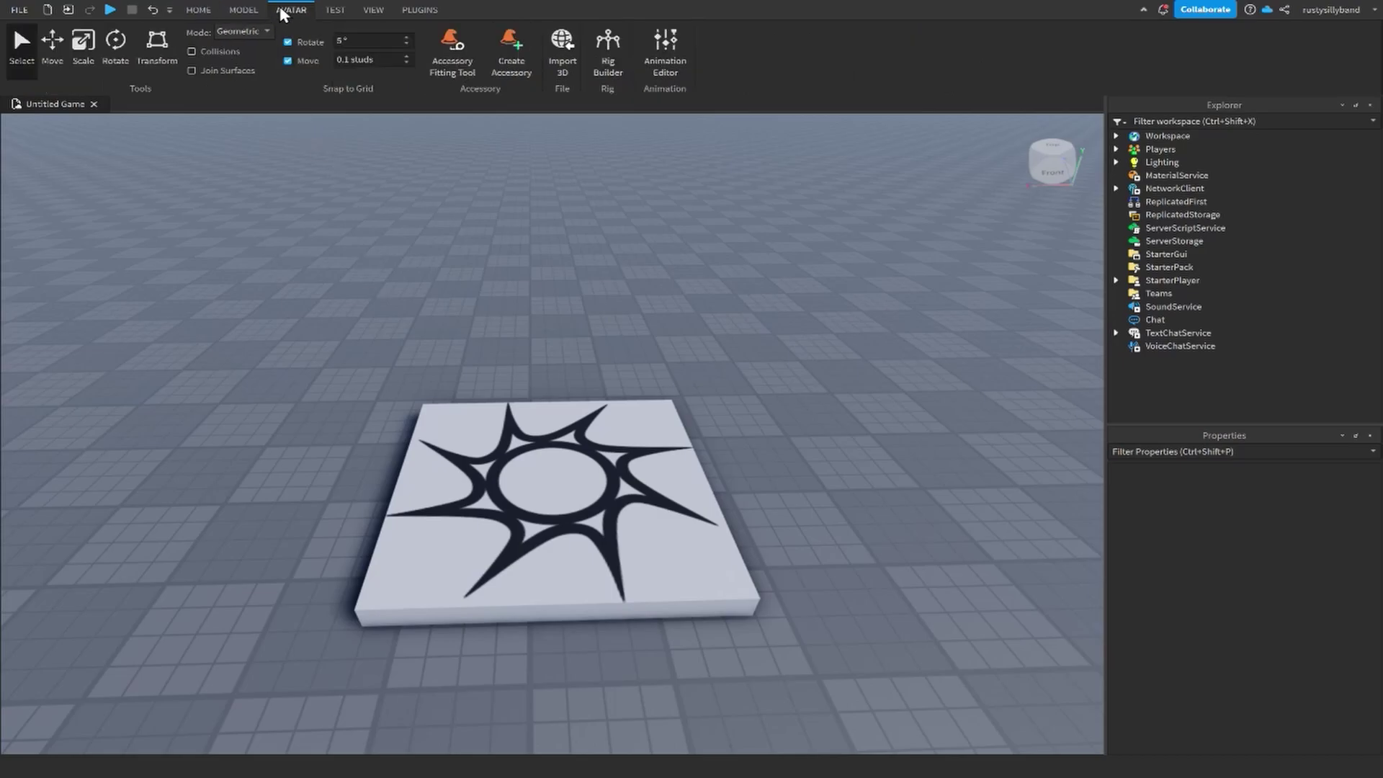
pyautogui.click(610, 66)
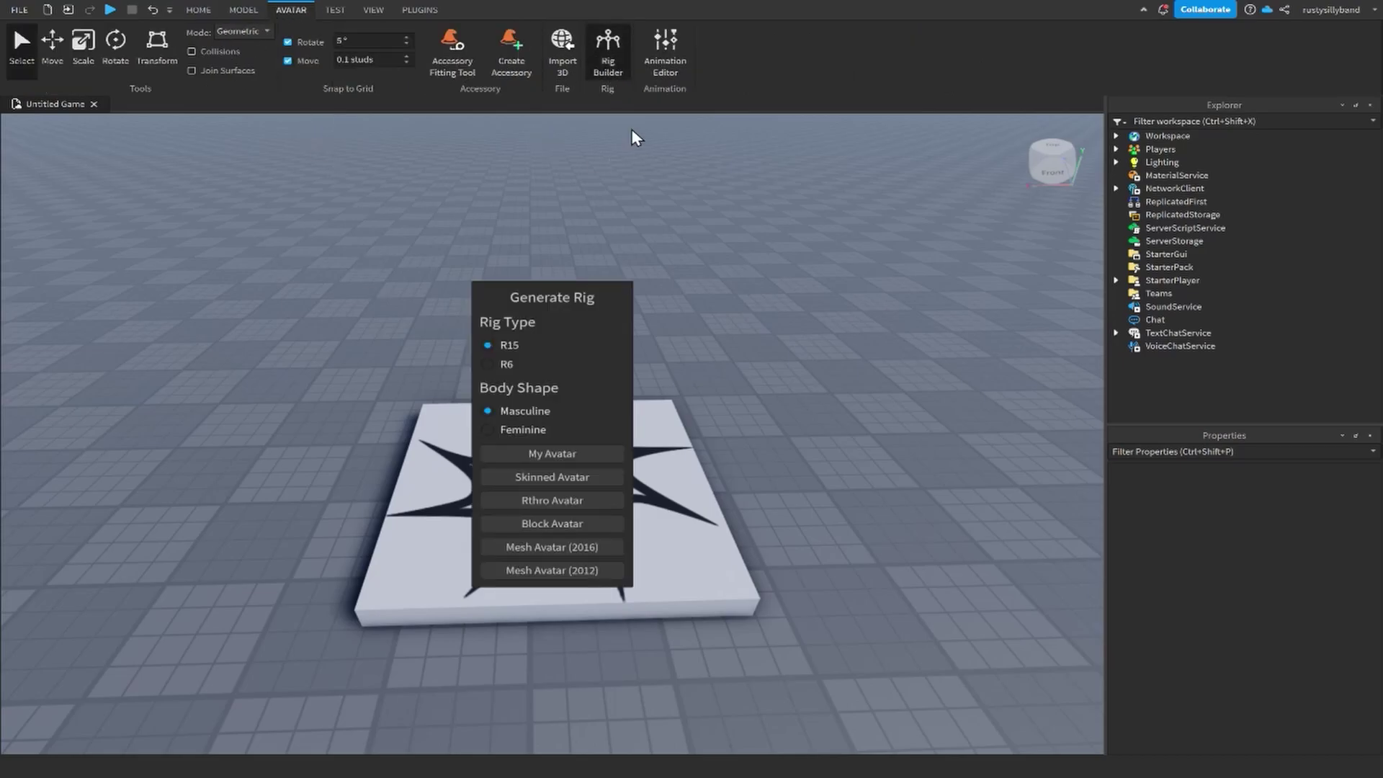
pyautogui.click(493, 366)
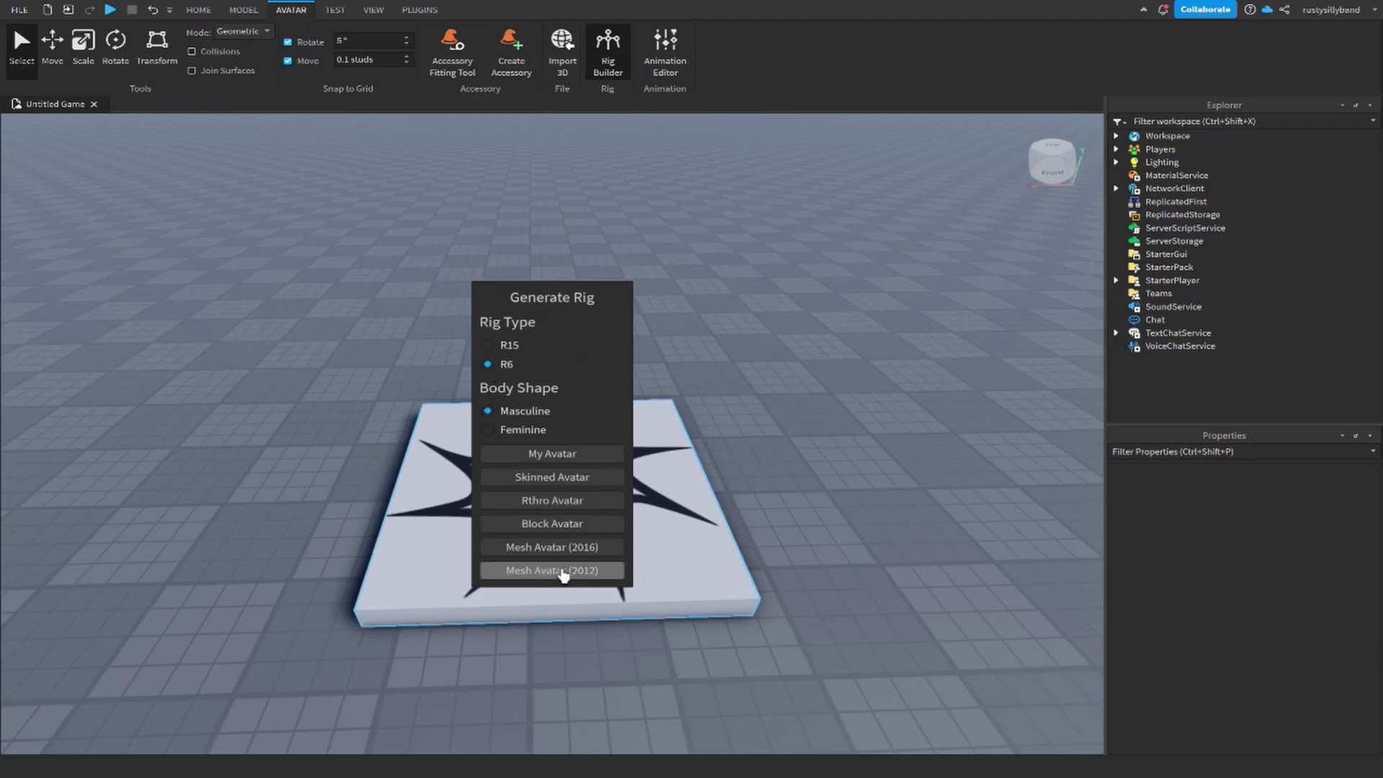
pyautogui.click(545, 524)
pyautogui.click(732, 395)
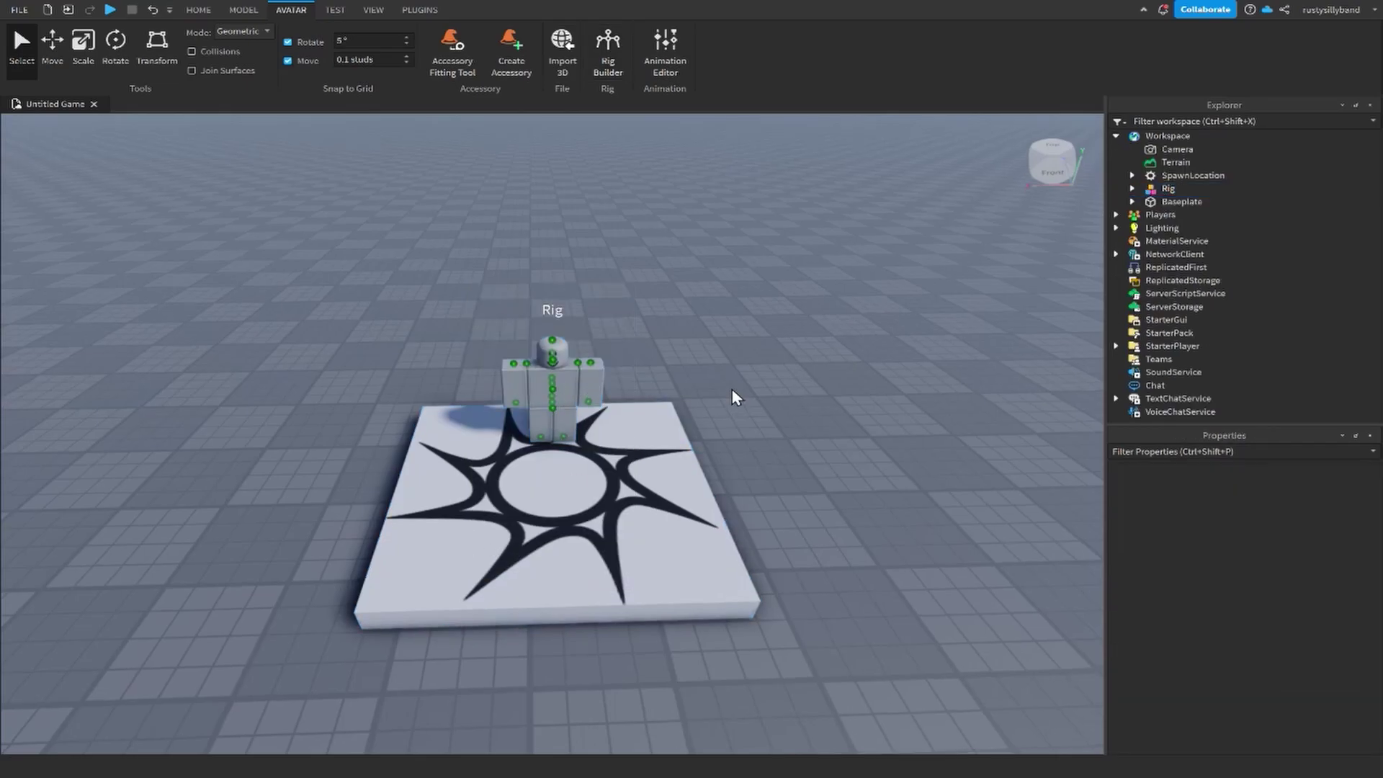
# Step: Move the rig off the spawn platform onto the baseplate beside it
pyautogui.moveTo(732, 395); pyautogui.dragTo(731, 400, button='right')
pyautogui.scroll(5, 731, 400)
pyautogui.moveTo(595, 407); pyautogui.dragTo(620, 321)
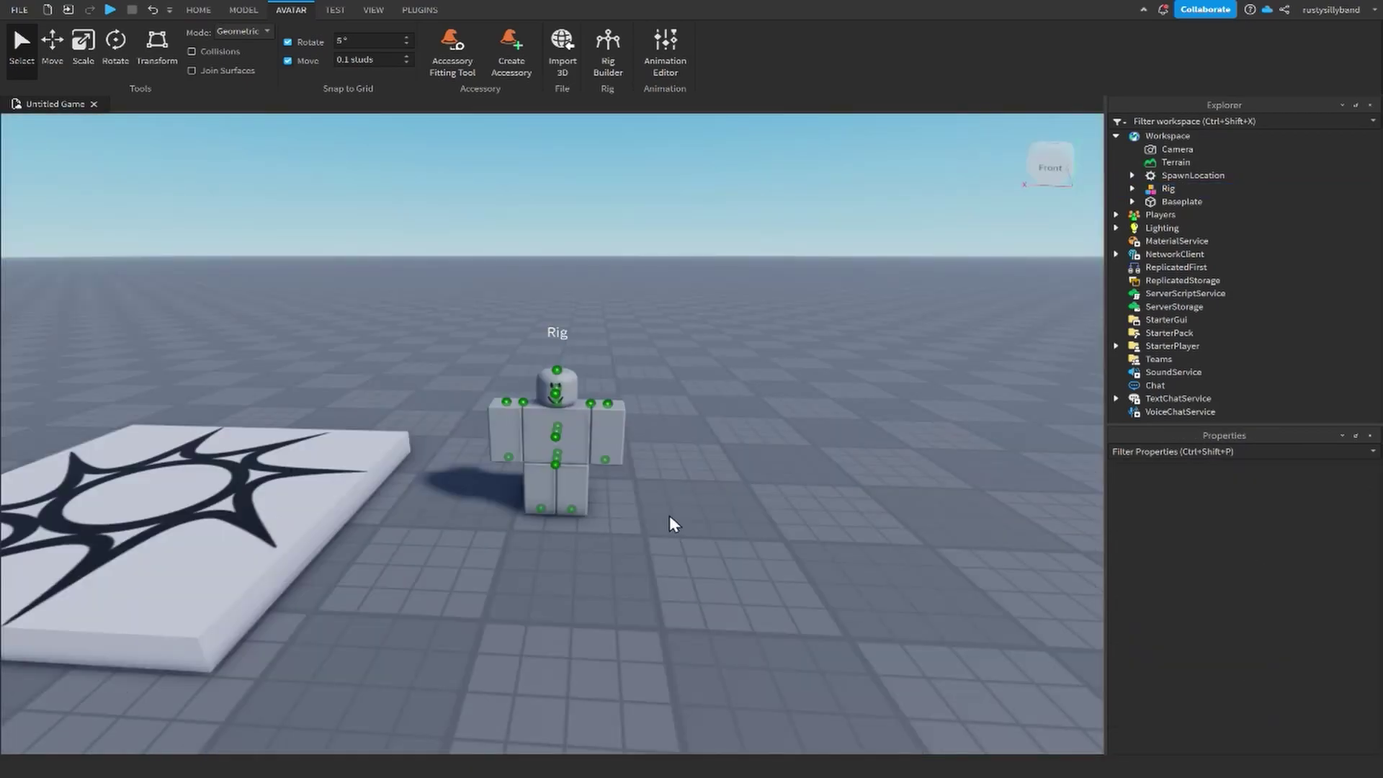
# Step: Create an animation named r6WalkAnimation for the rig in the Animation Editor
pyautogui.click(664, 70)
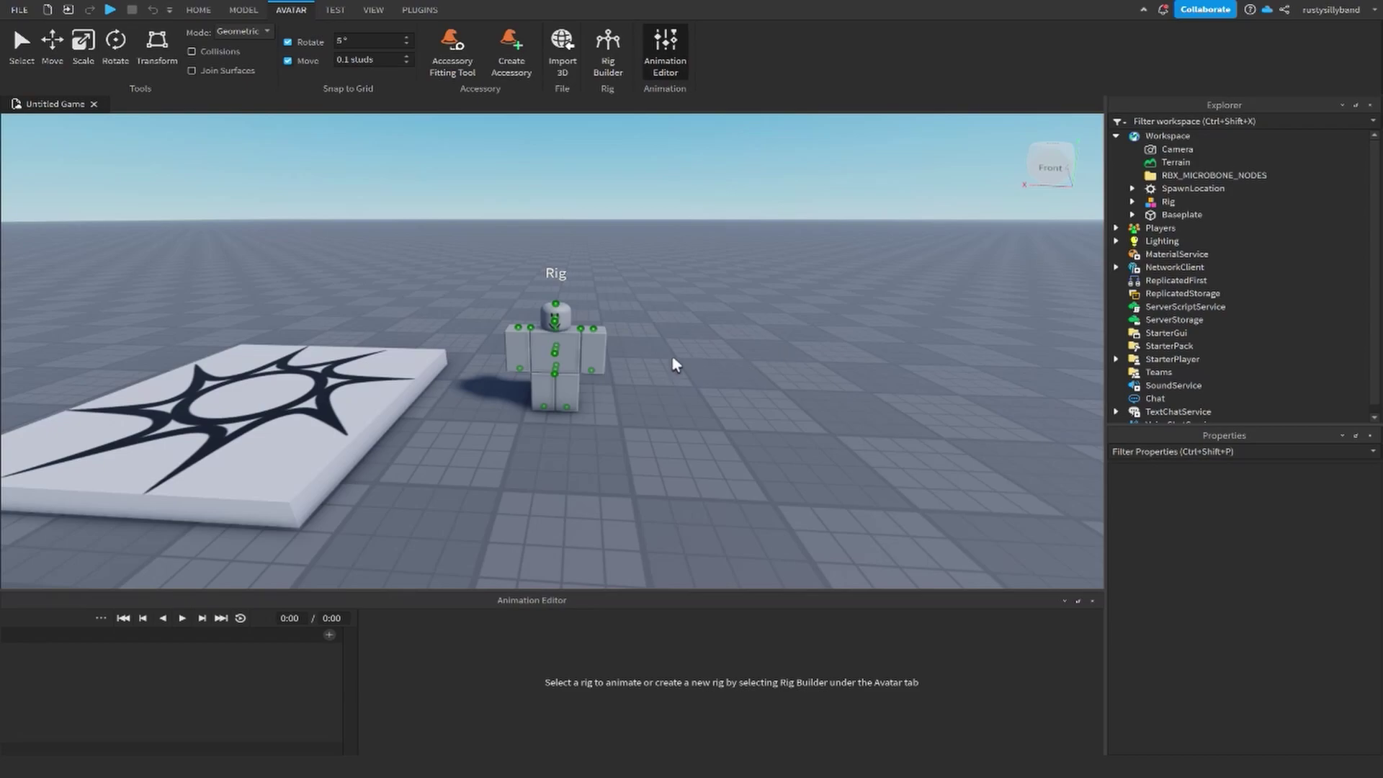
pyautogui.click(587, 356)
pyautogui.press('f')
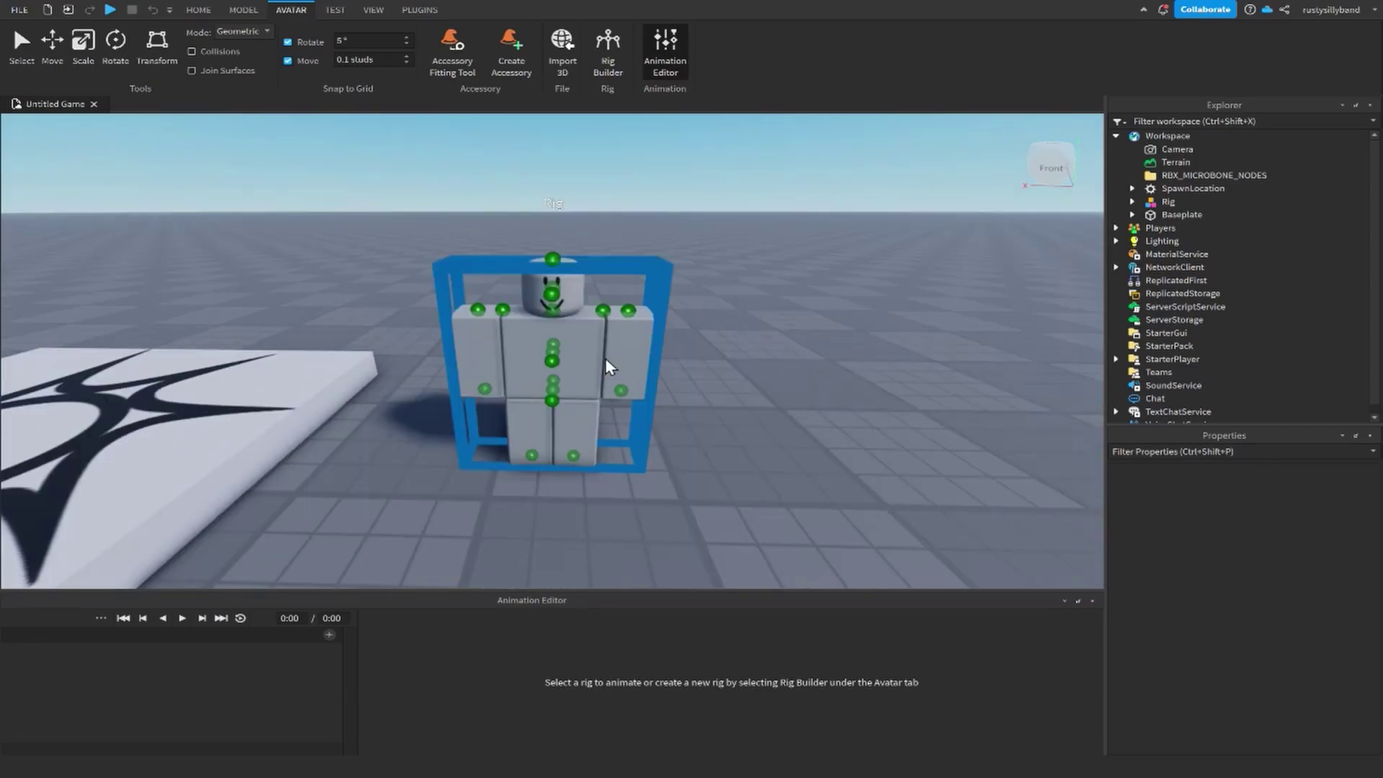
pyautogui.click(564, 358)
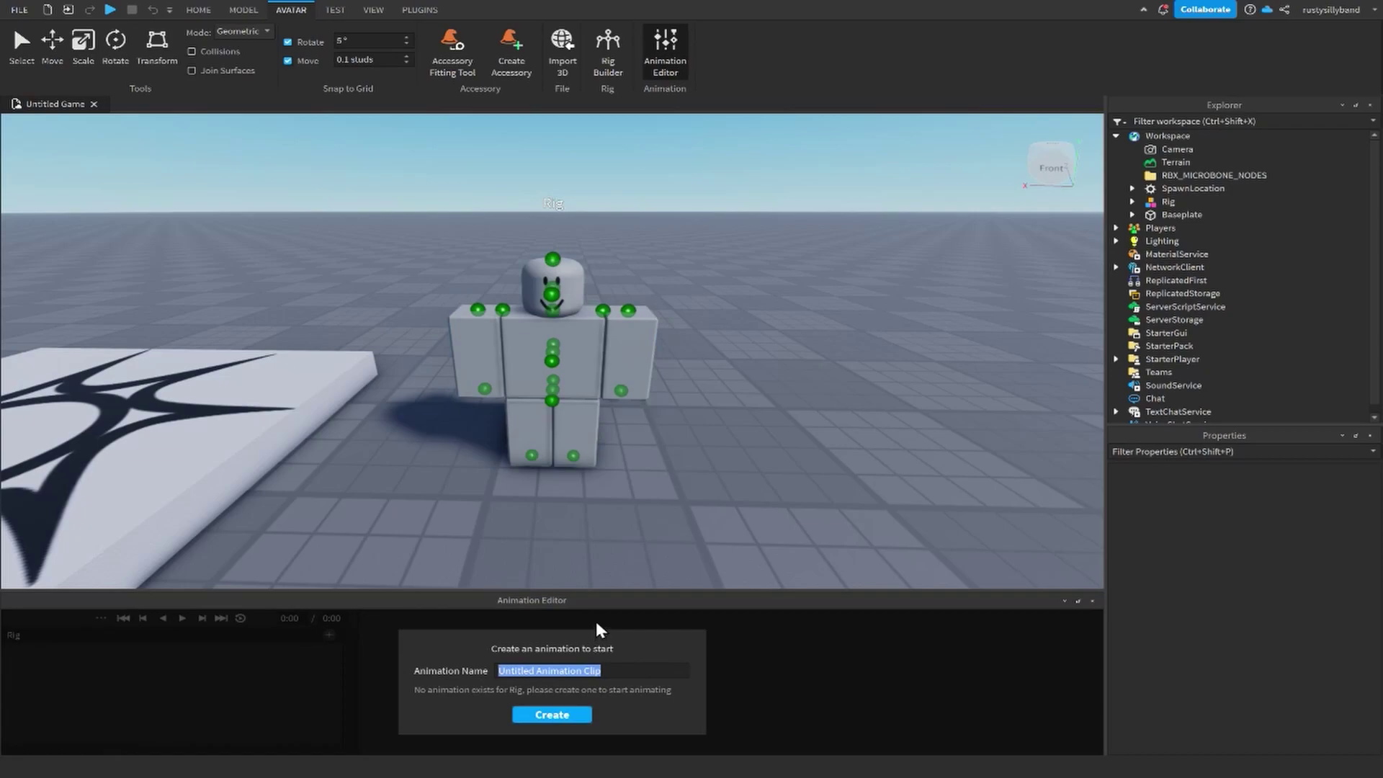
pyautogui.write('r6WalkAnimation')
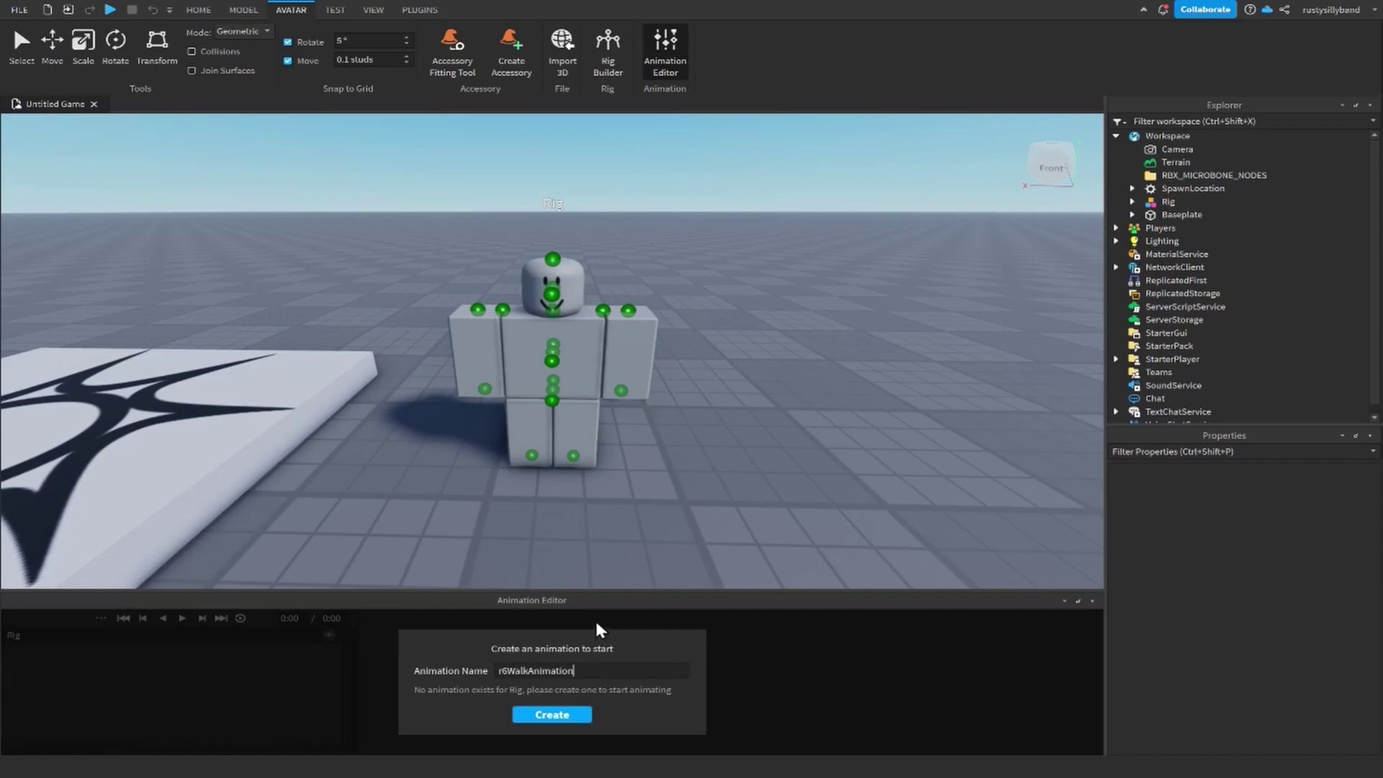
pyautogui.click(552, 716)
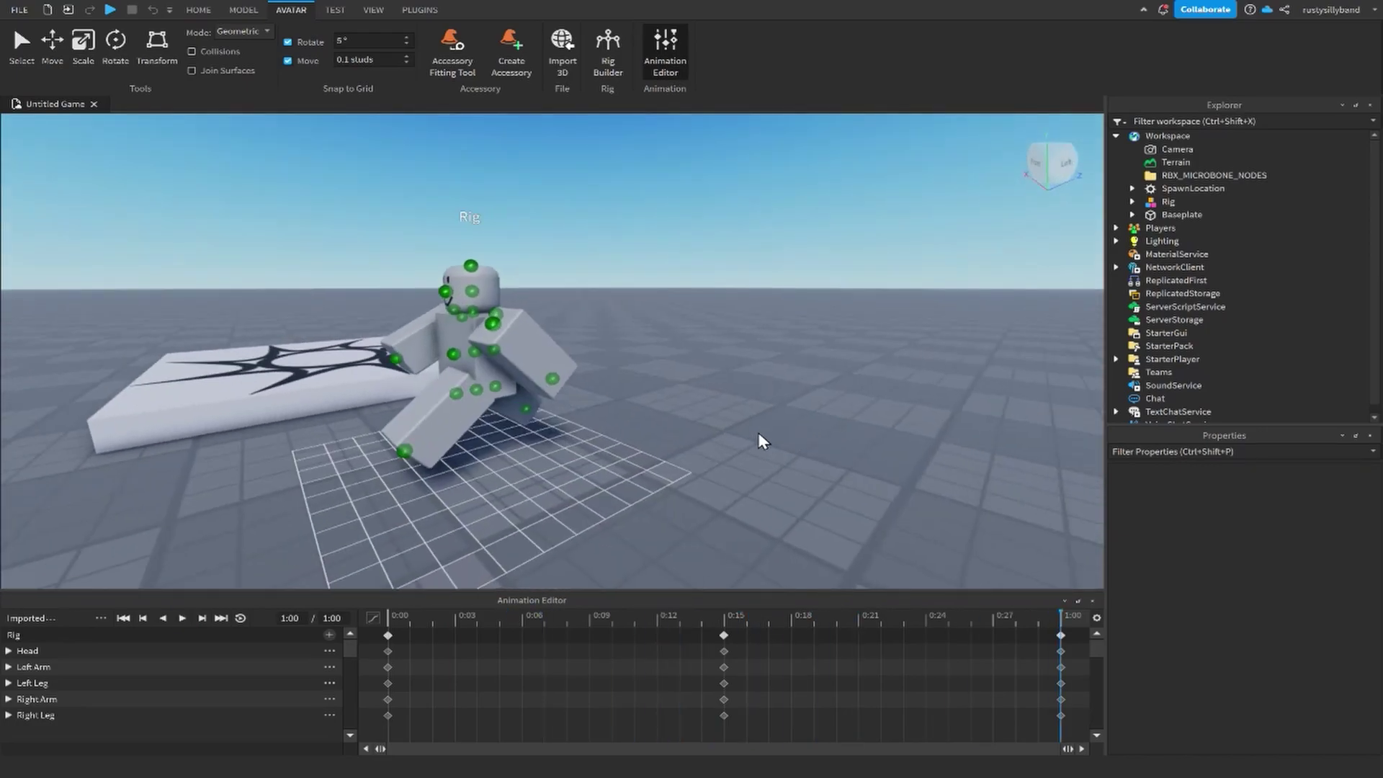
# Step: Turn on looping for the walk animation and preview its playback on the rig
pyautogui.moveTo(762, 441); pyautogui.dragTo(728, 425, button='right')
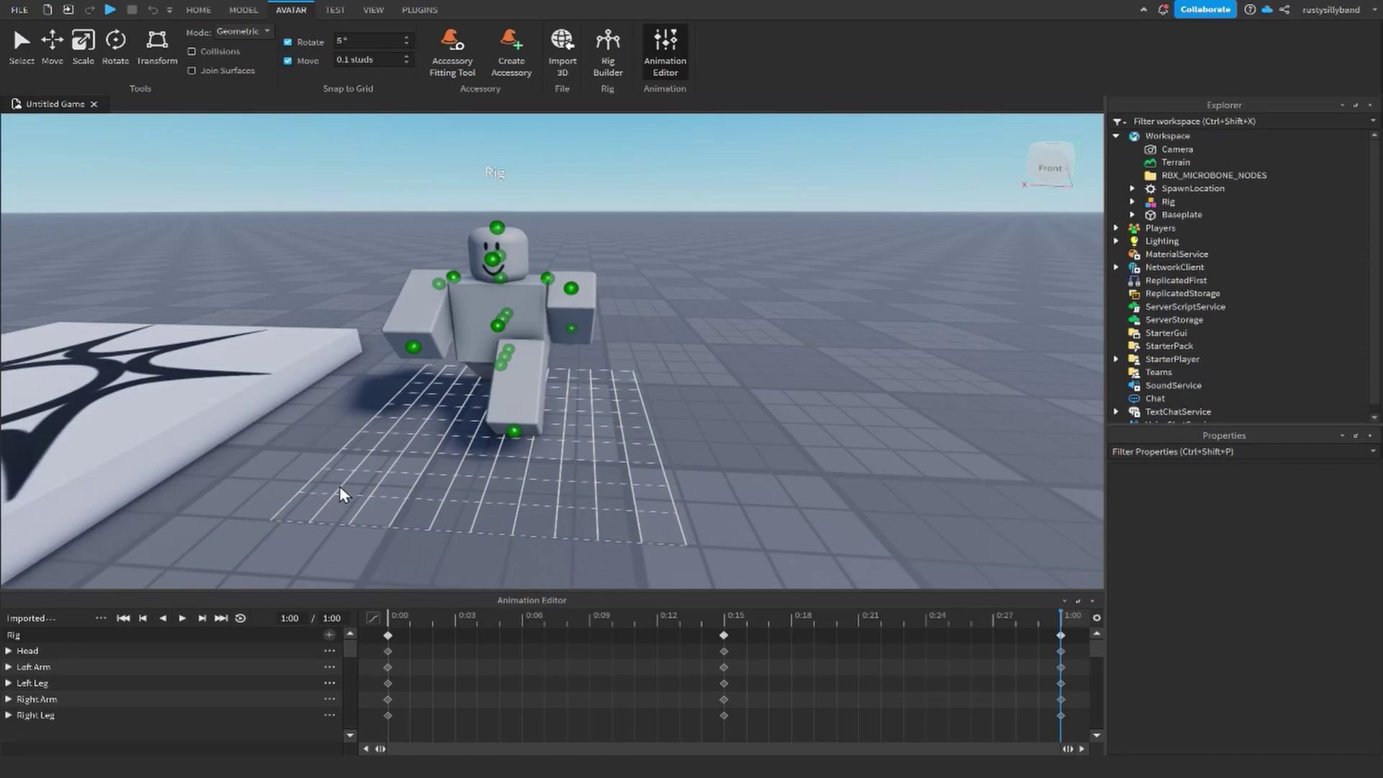
pyautogui.click(241, 618)
pyautogui.press('space')
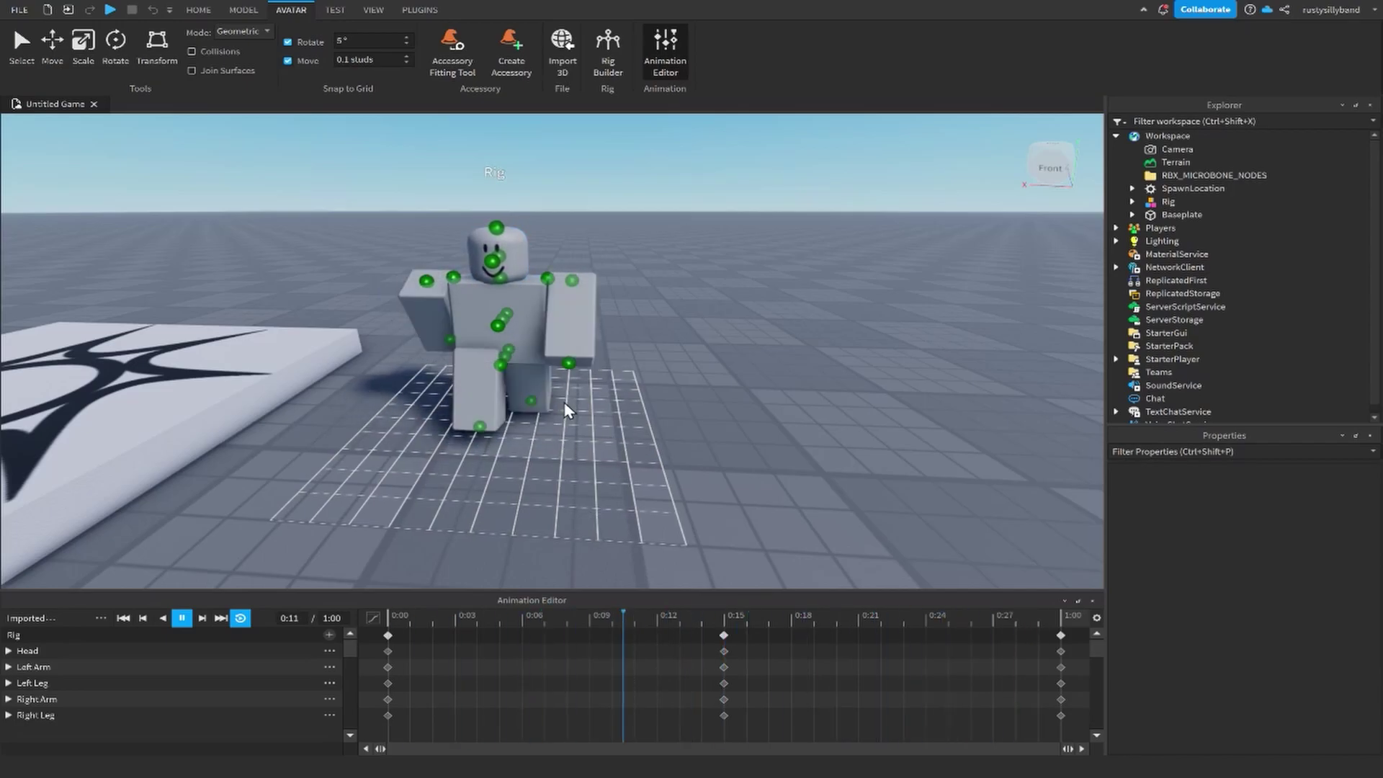
pyautogui.press('space')
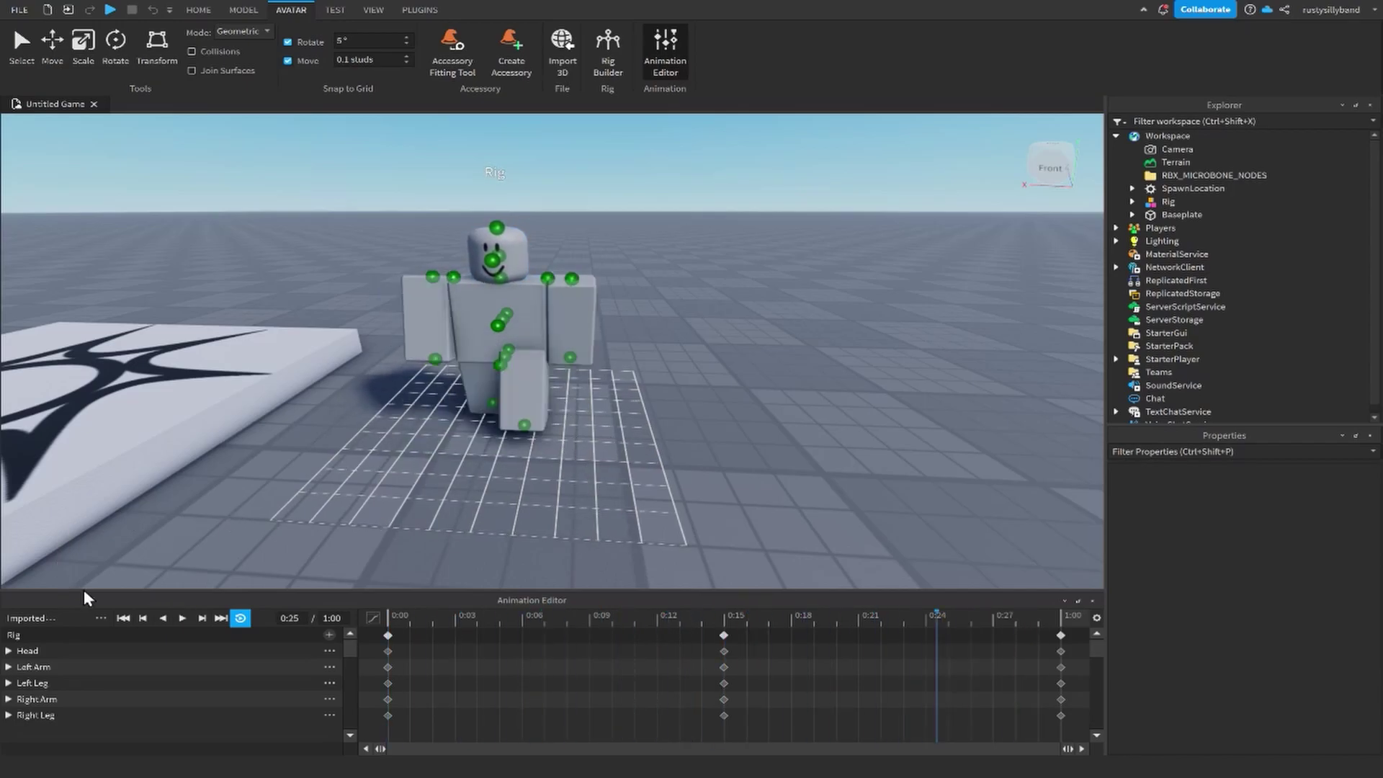
# Step: Set the walk animation's priority to Movement
pyautogui.click(101, 620)
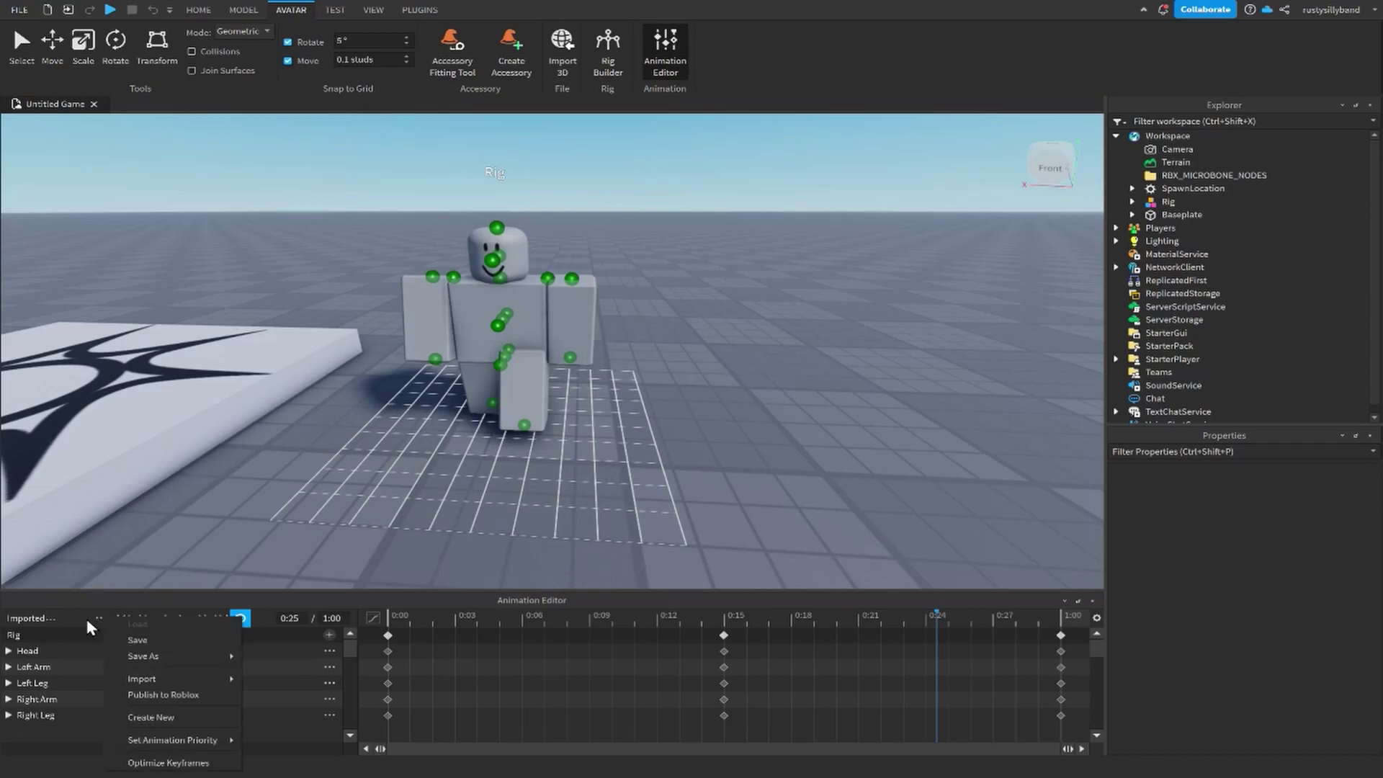
pyautogui.moveTo(188, 742)
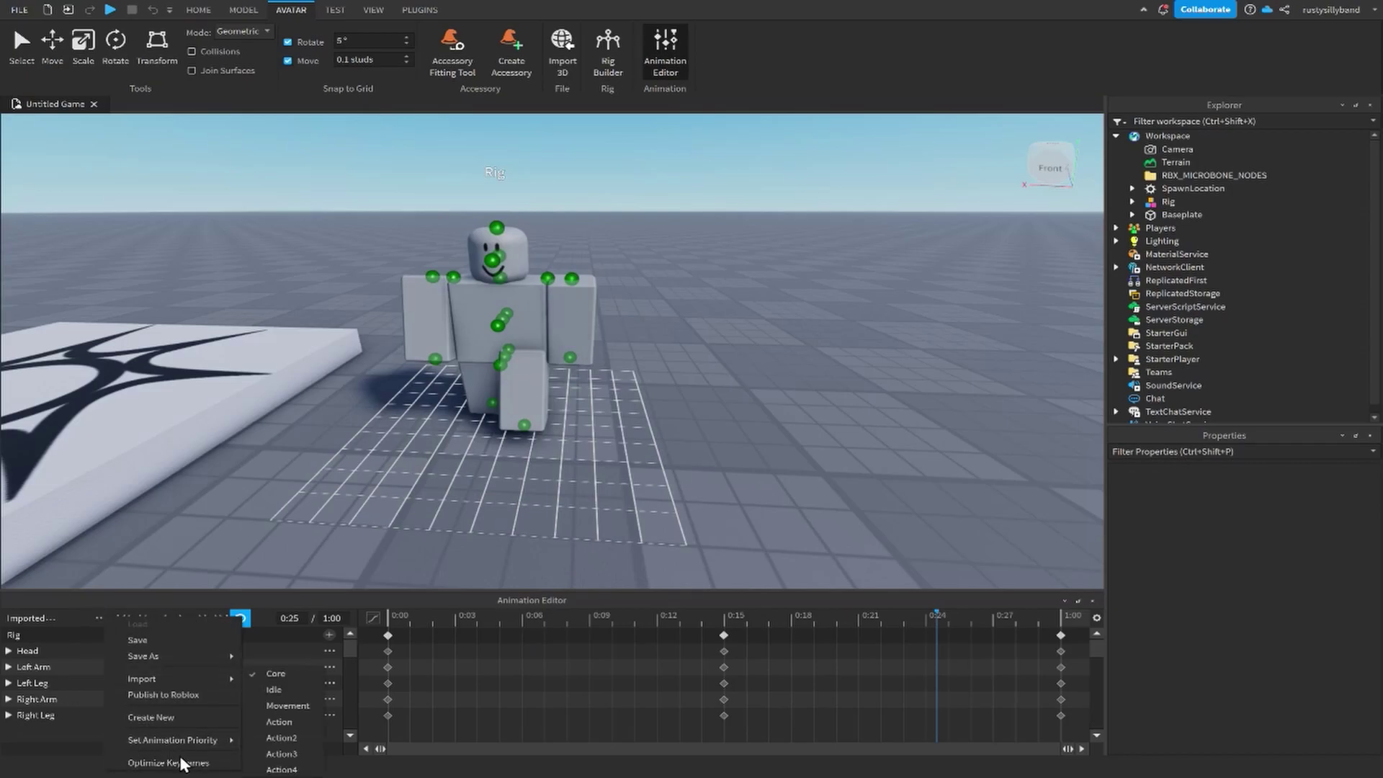
pyautogui.click(291, 722)
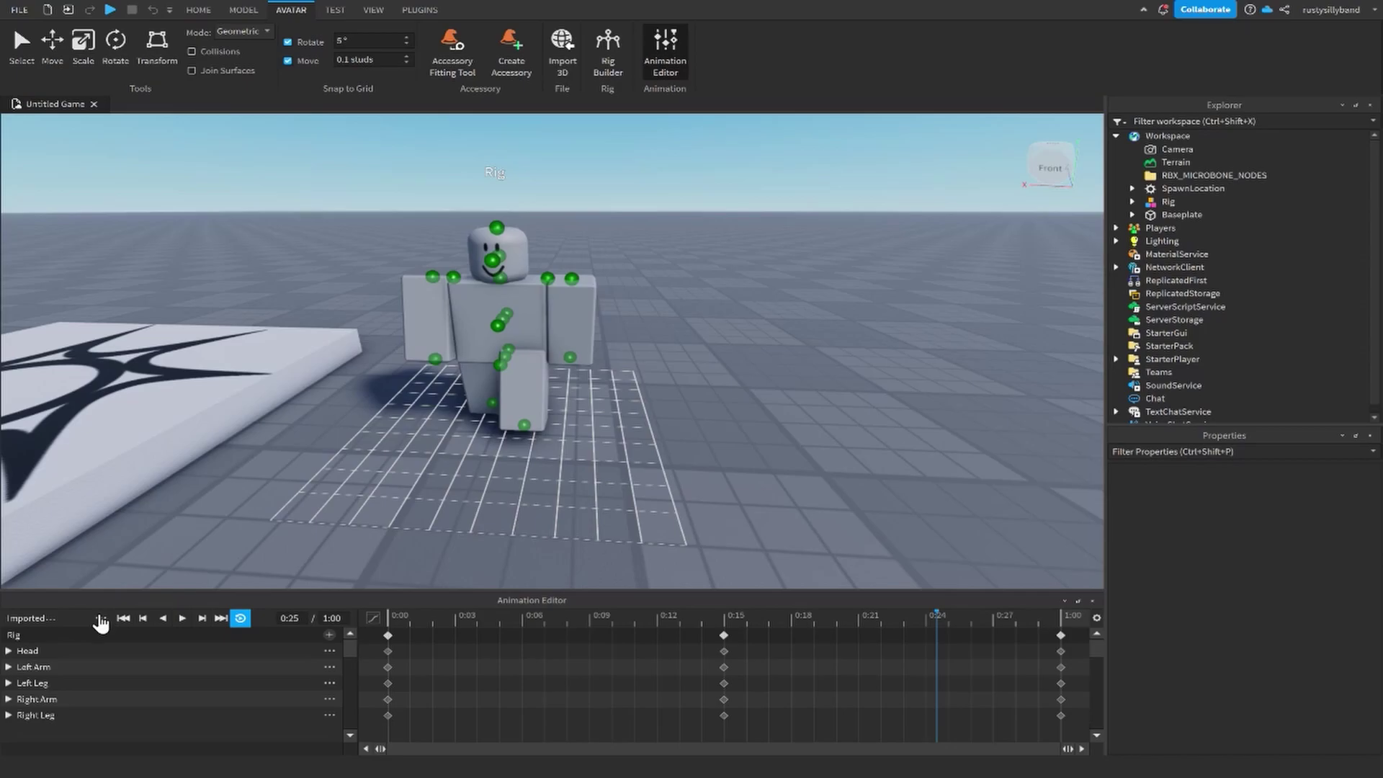
# Step: Start publishing the animation to Roblox and enter the description "Subscribe to Rustysillyband", keeping the title Imported Animation Clip
pyautogui.click(101, 620)
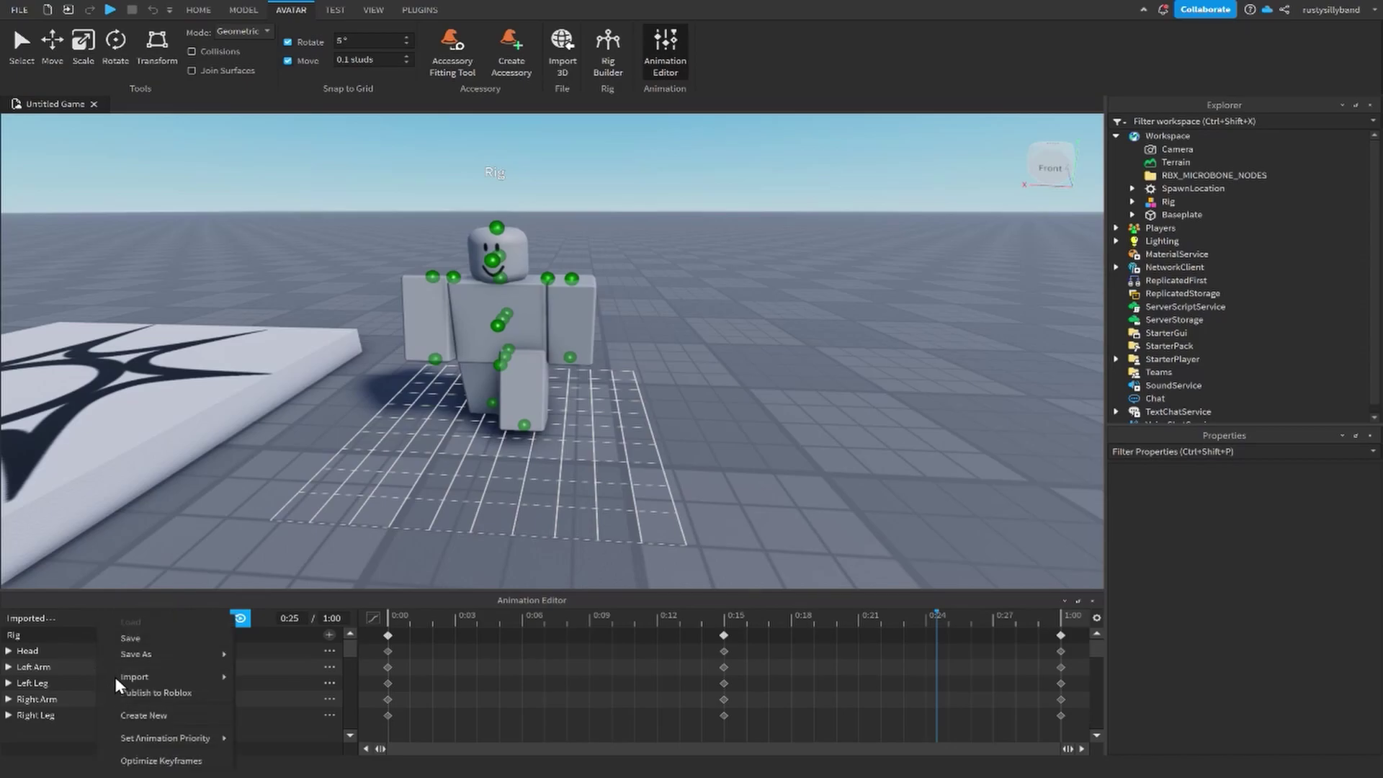
pyautogui.click(124, 694)
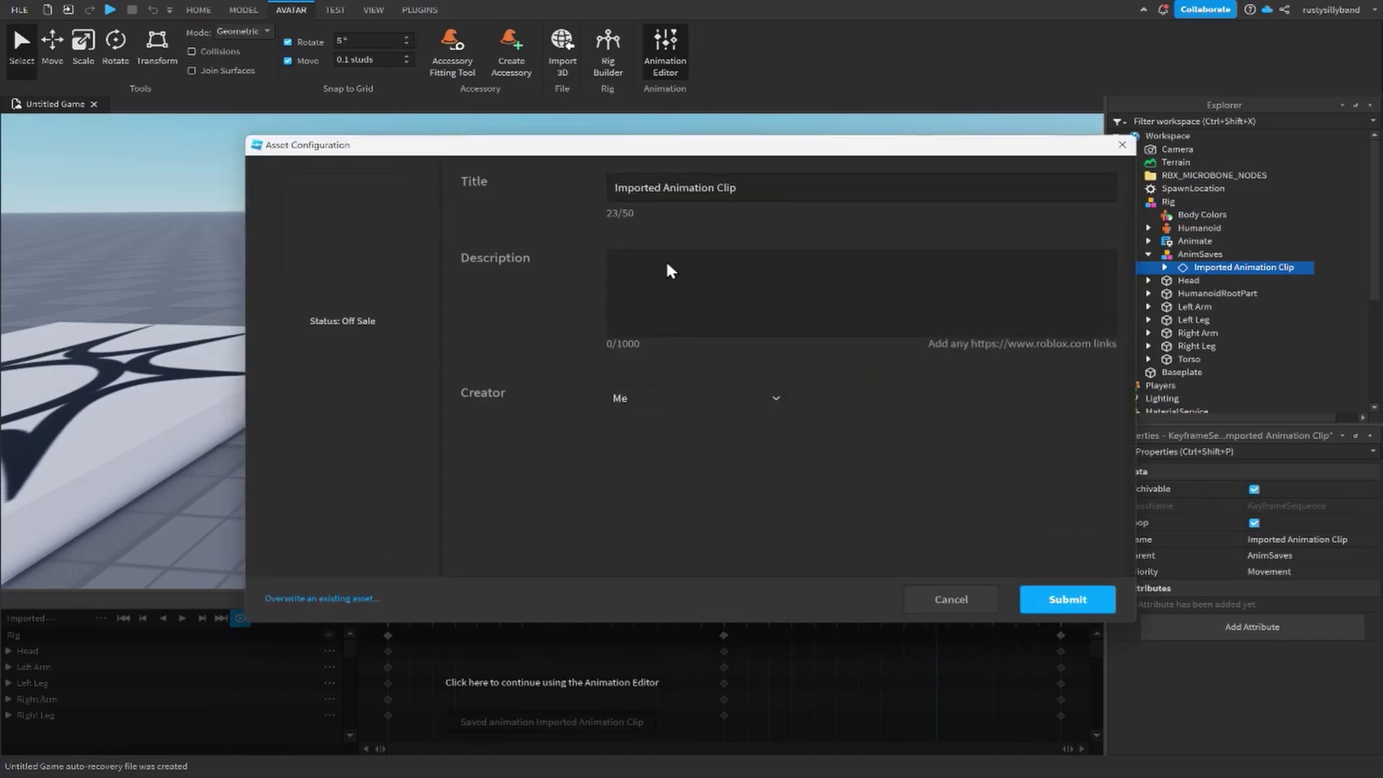
pyautogui.moveTo(664, 143); pyautogui.dragTo(626, 98)
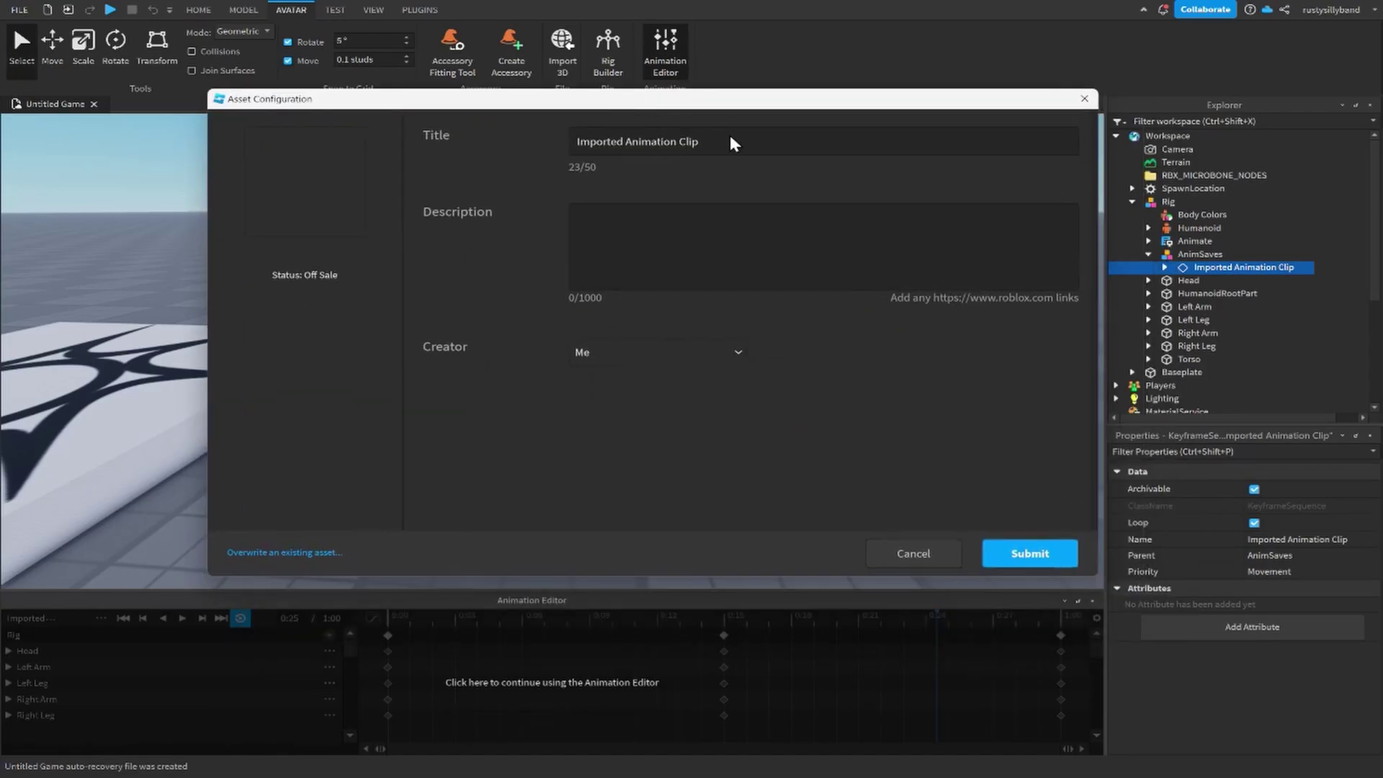
pyautogui.click(716, 141)
pyautogui.click(638, 247)
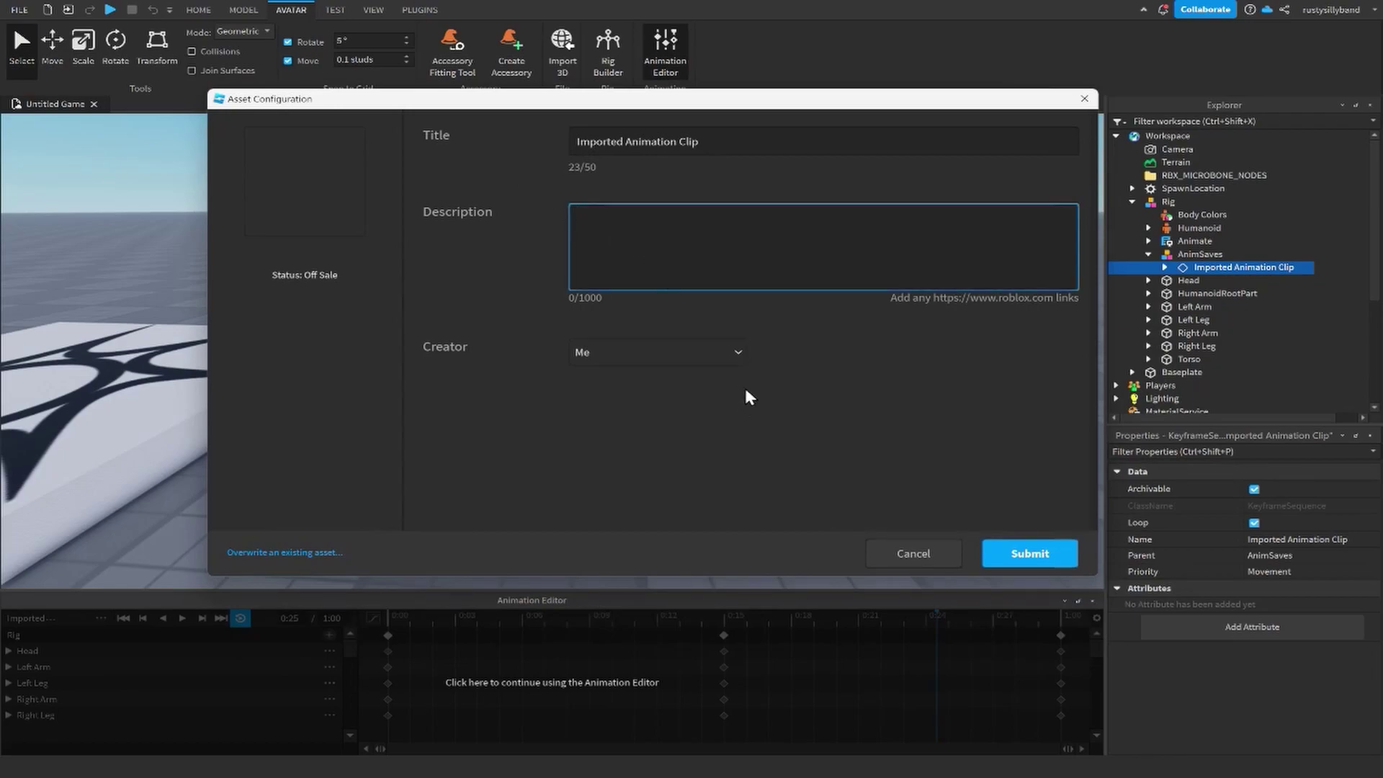
pyautogui.write('Subscribe to Rustysillyband')
pyautogui.click(746, 318)
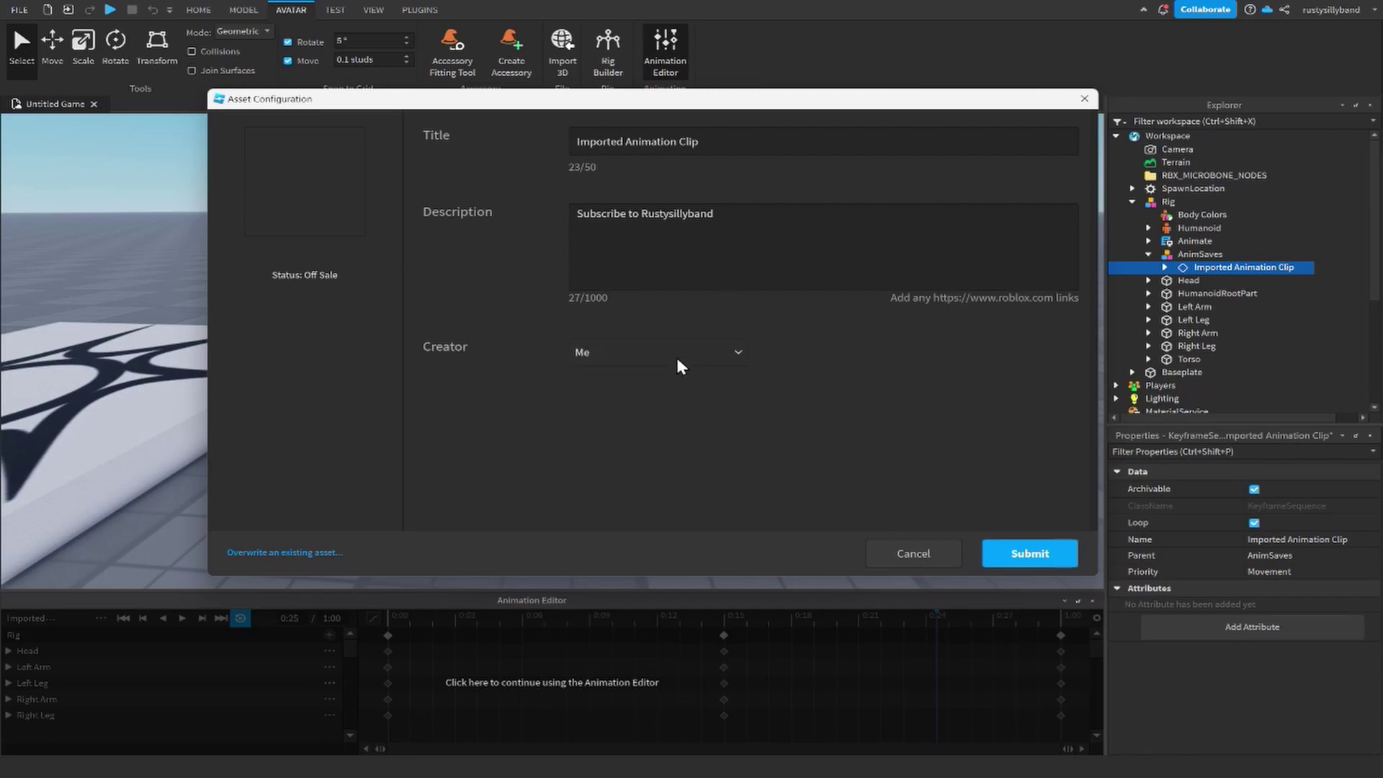
# Step: Switch the asset's creator to SillyDevs! and back to Me
pyautogui.click(650, 358)
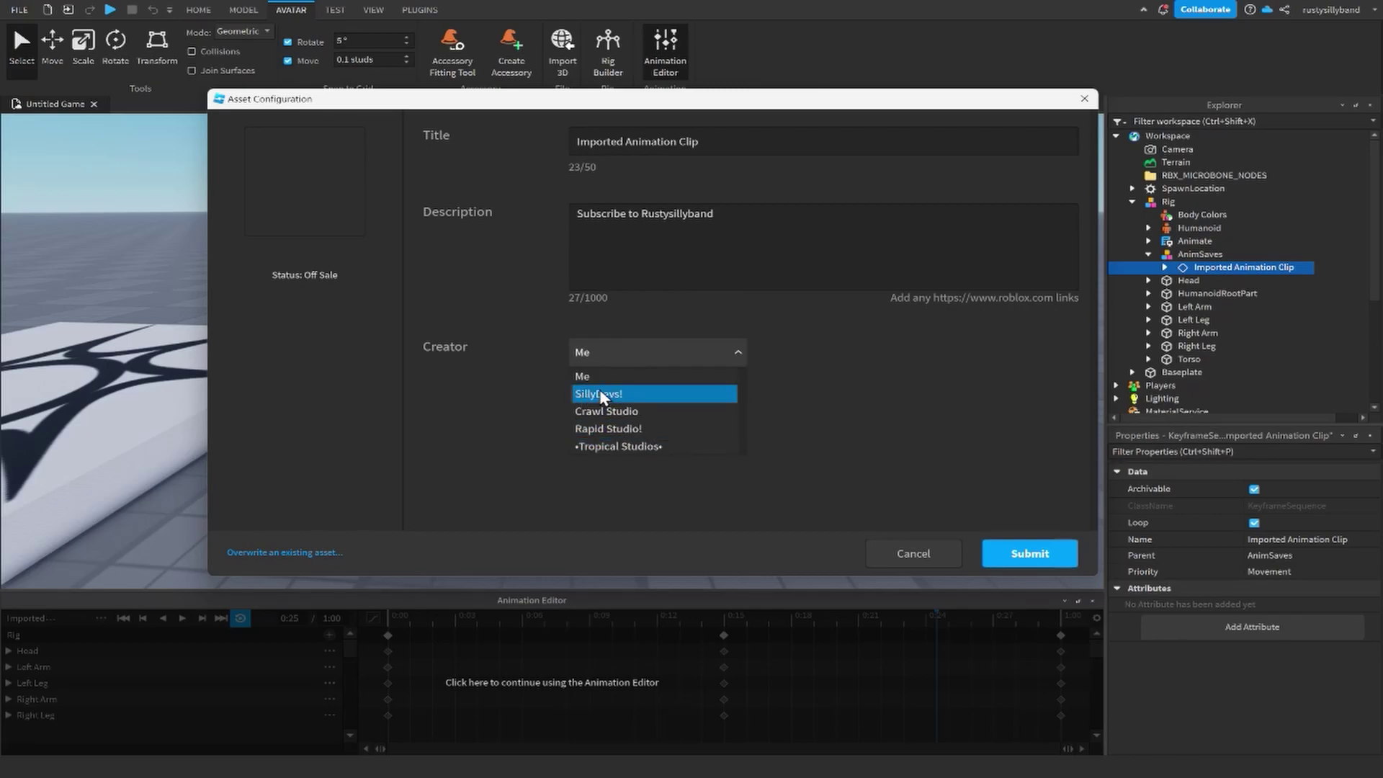
pyautogui.click(582, 352)
pyautogui.click(586, 358)
pyautogui.click(618, 396)
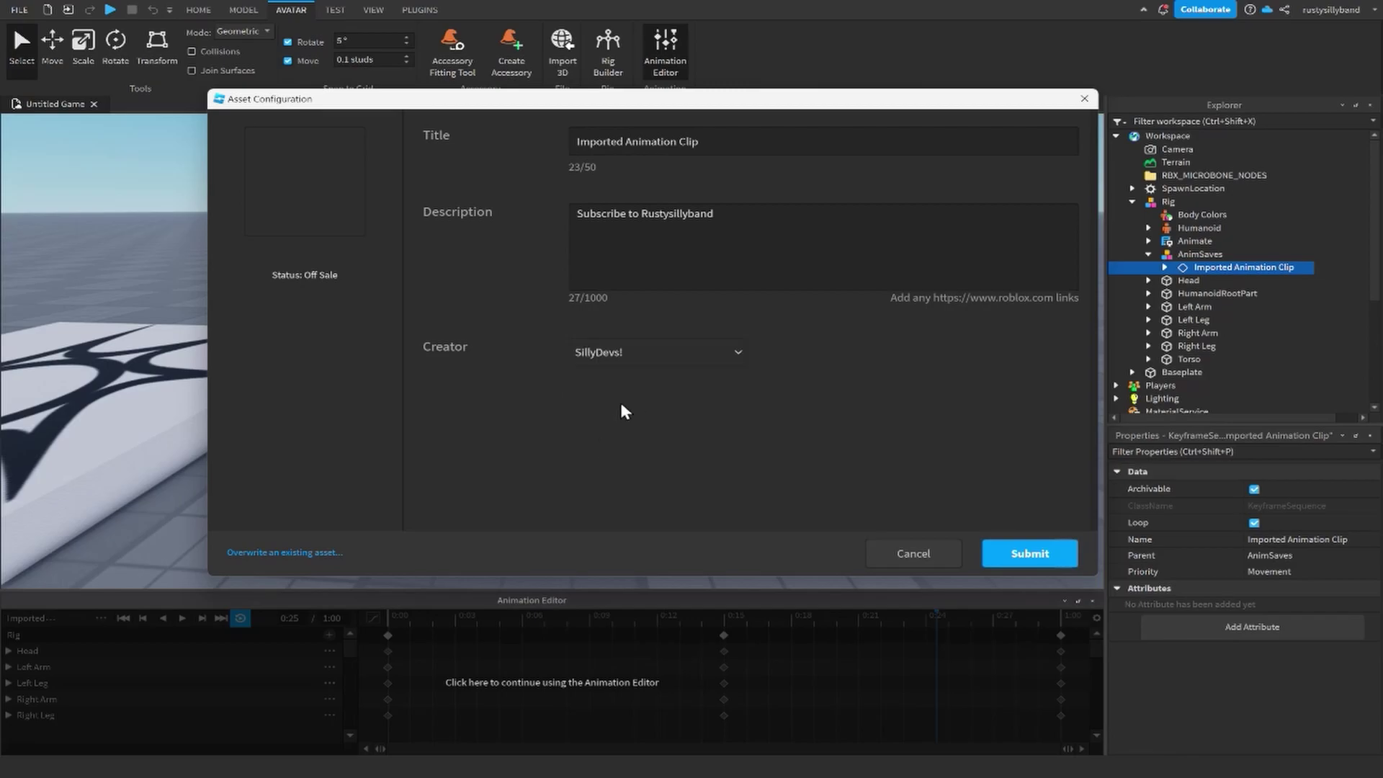
pyautogui.click(608, 357)
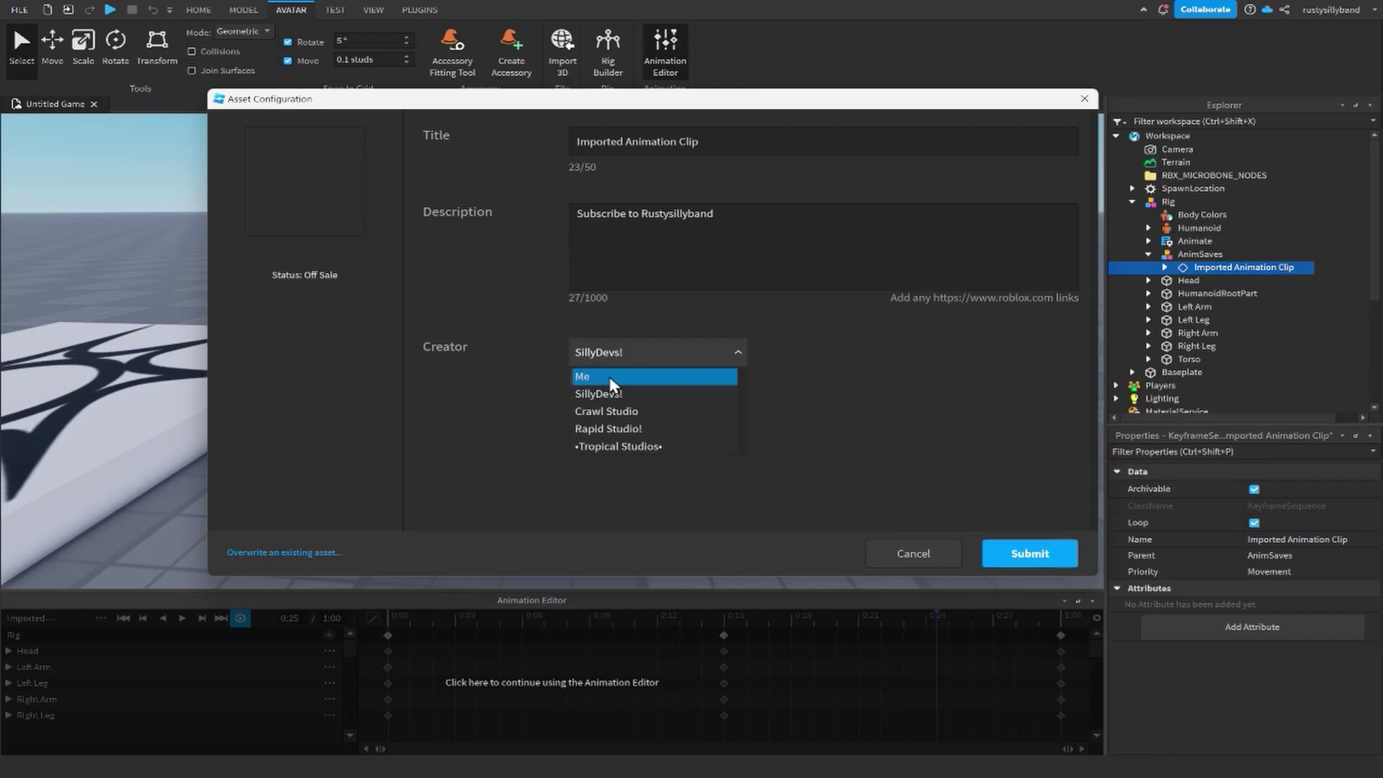
pyautogui.click(618, 376)
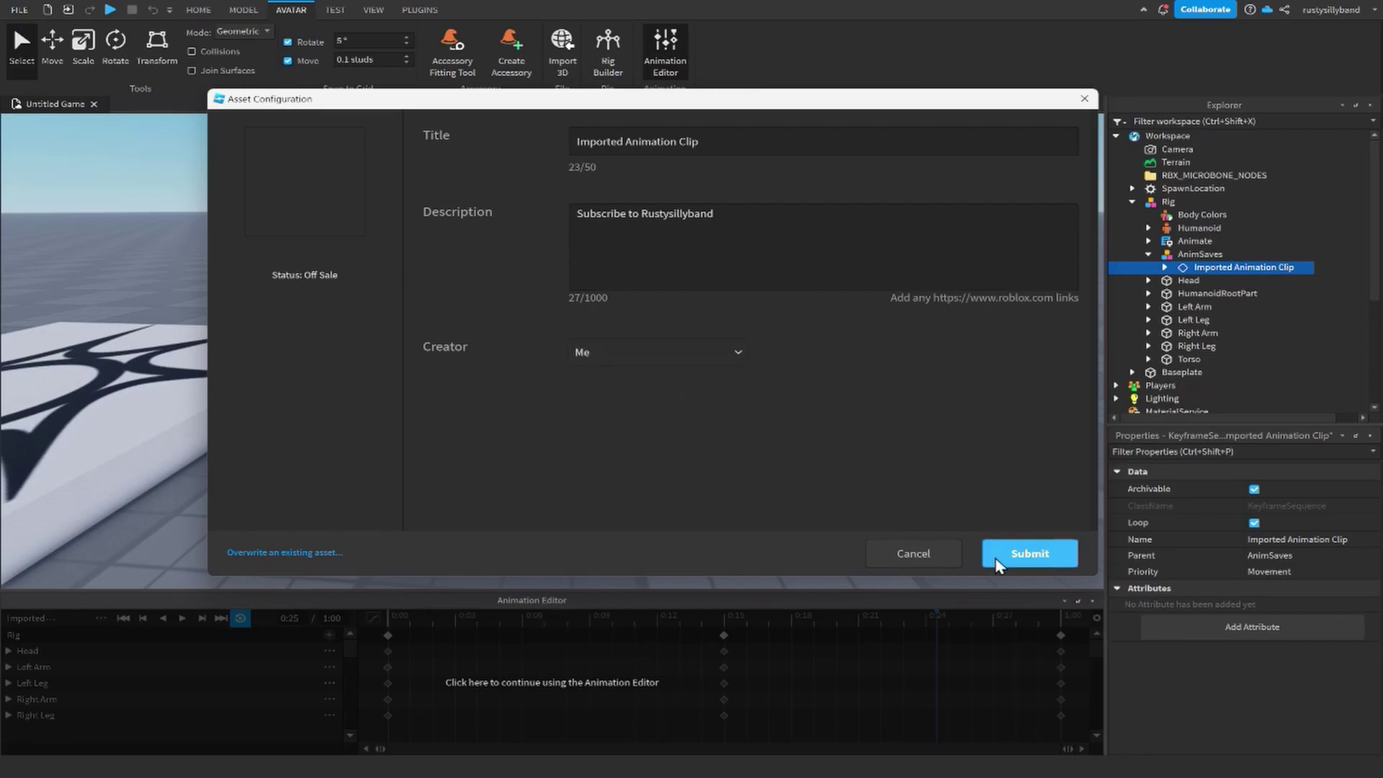
# Step: Submit the animation asset and copy its asset ID before closing the Asset Configuration
pyautogui.click(1020, 561)
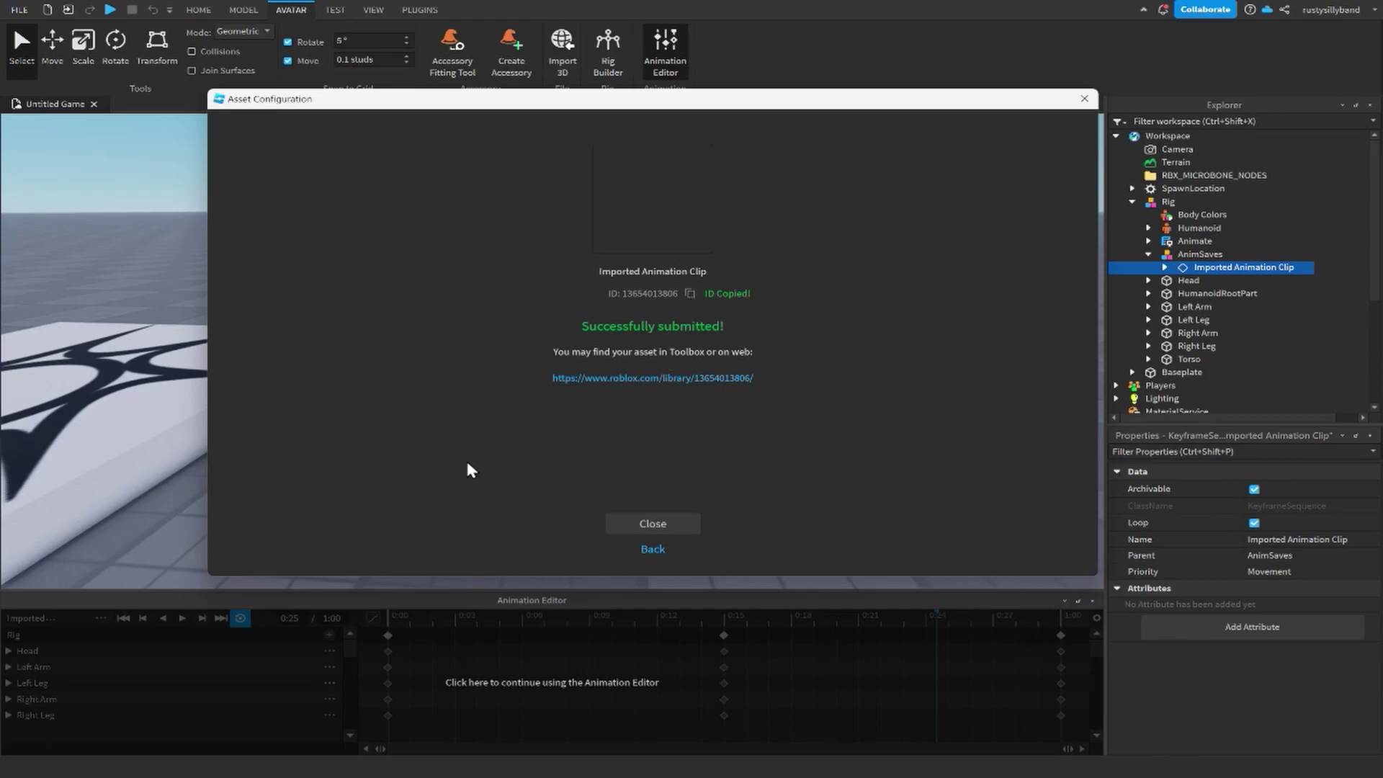
pyautogui.click(651, 524)
# Step: Add a new Script to ServerScriptService
pyautogui.scroll(-2, 1190, 352)
pyautogui.scroll(-2, 1191, 351)
pyautogui.click(1237, 316)
pyautogui.press('Escape')
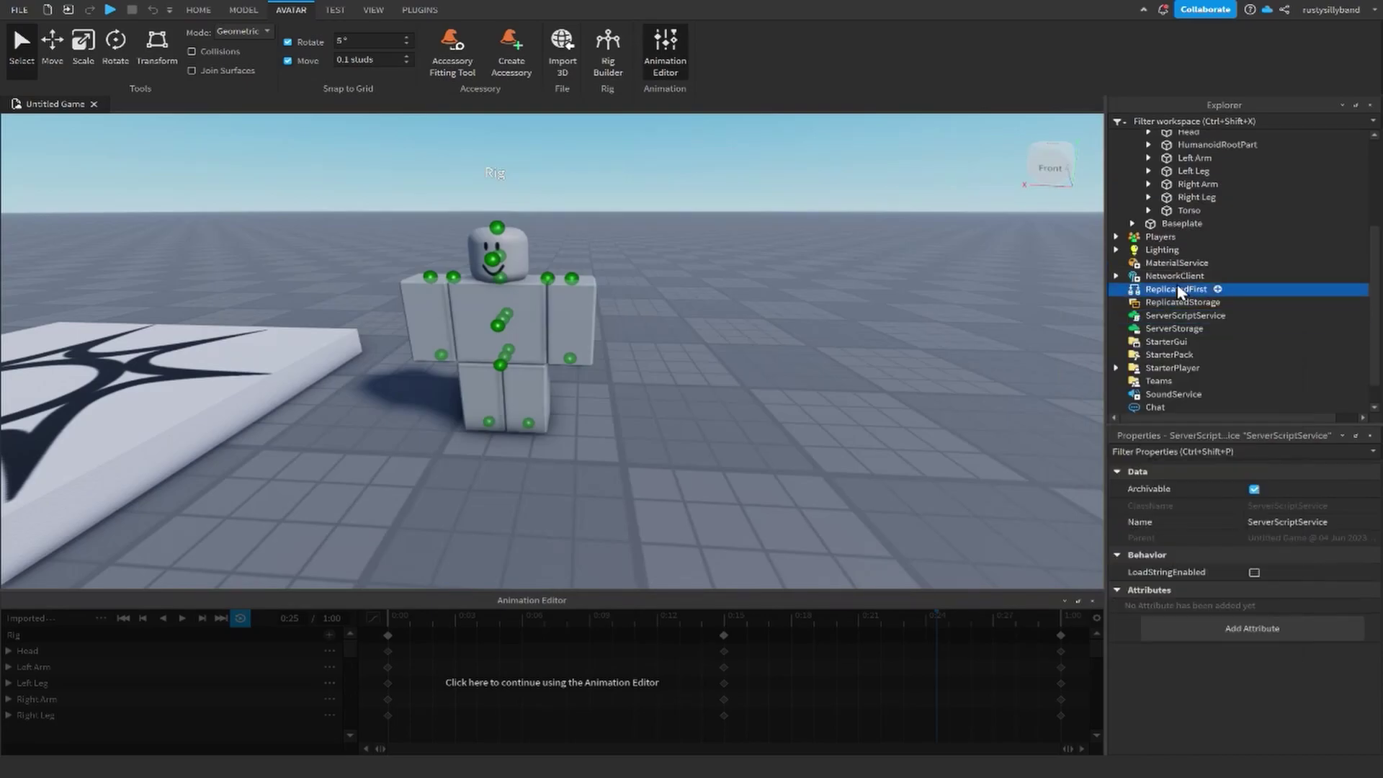
pyautogui.click(1238, 316)
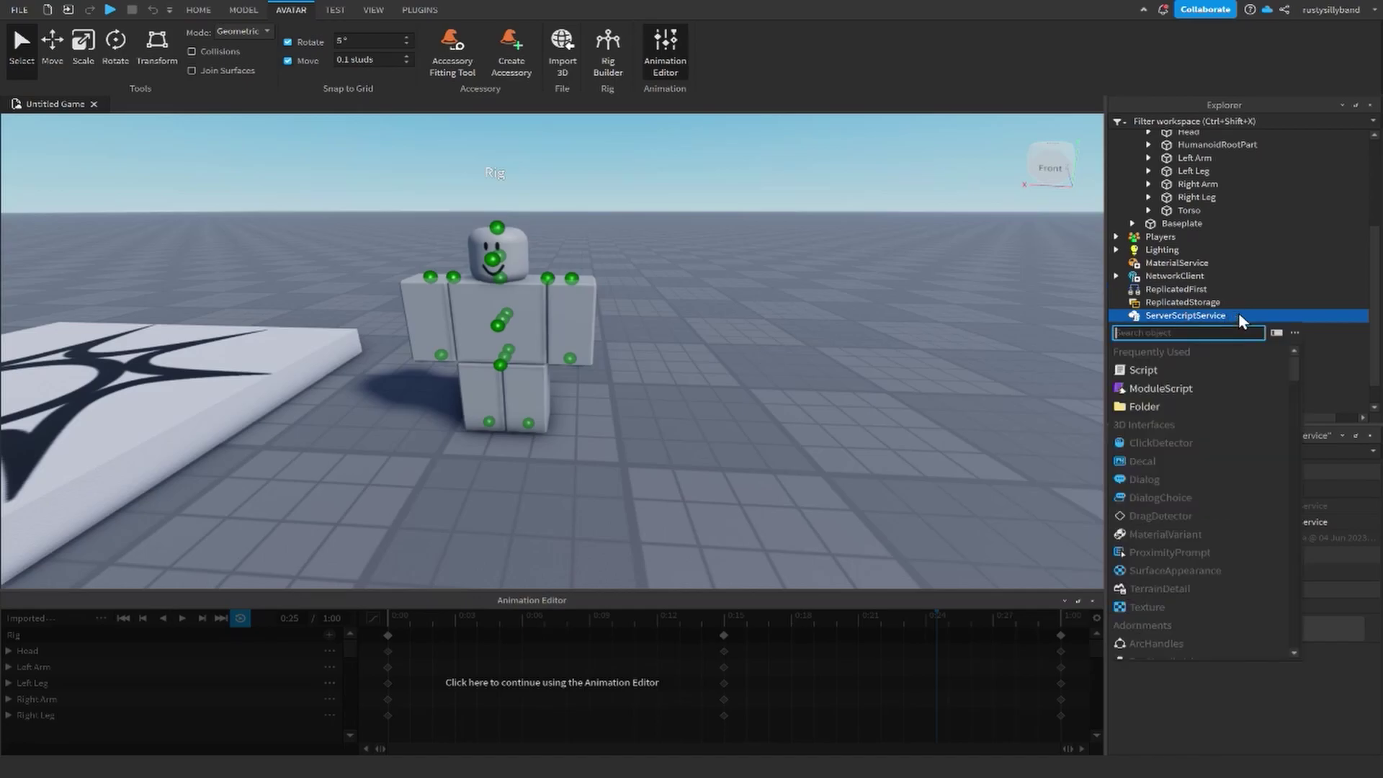
pyautogui.click(1156, 373)
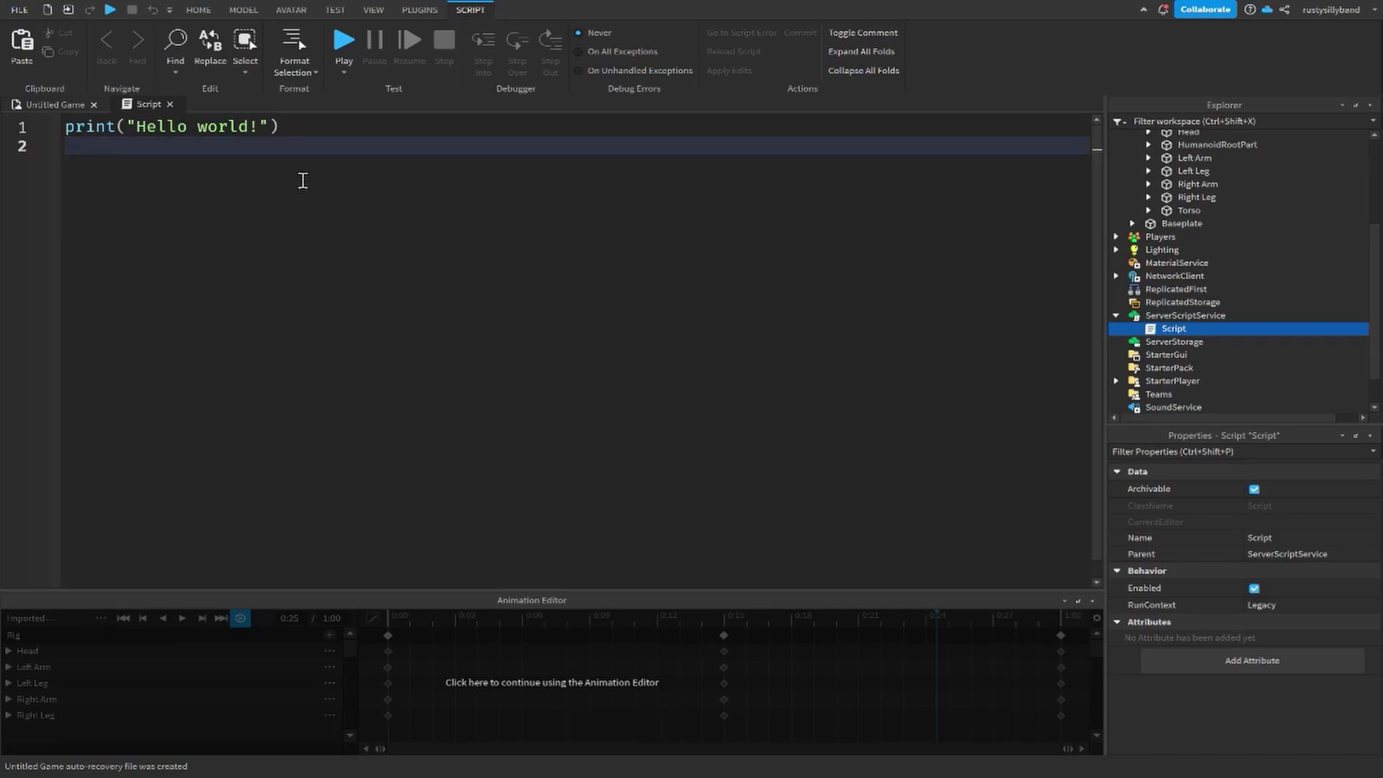
pyautogui.hotkey('ctrl', 'a')
pyautogui.write('local')
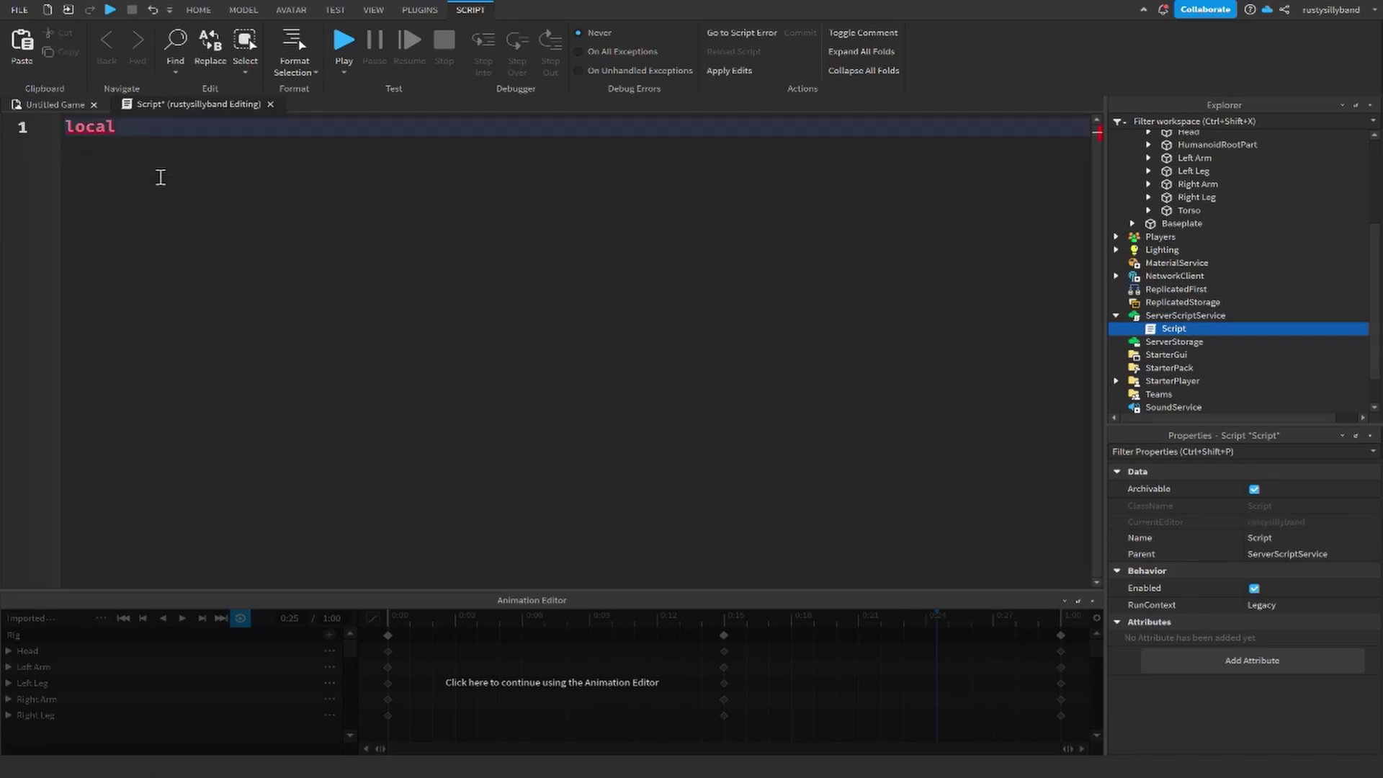
pyautogui.write(' walkAnimationId =')
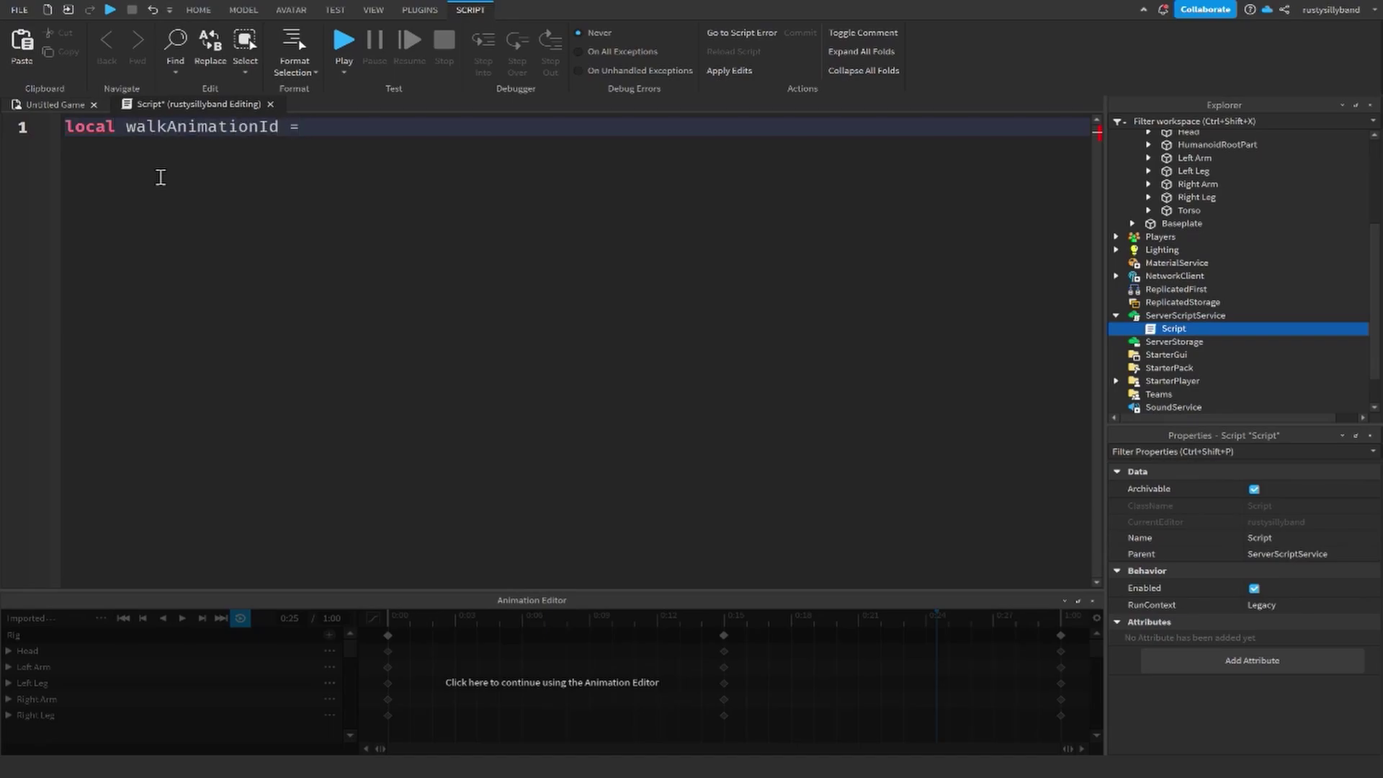
pyautogui.write(' "rbx')
pyautogui.write('assetid:')
pyautogui.write('//')
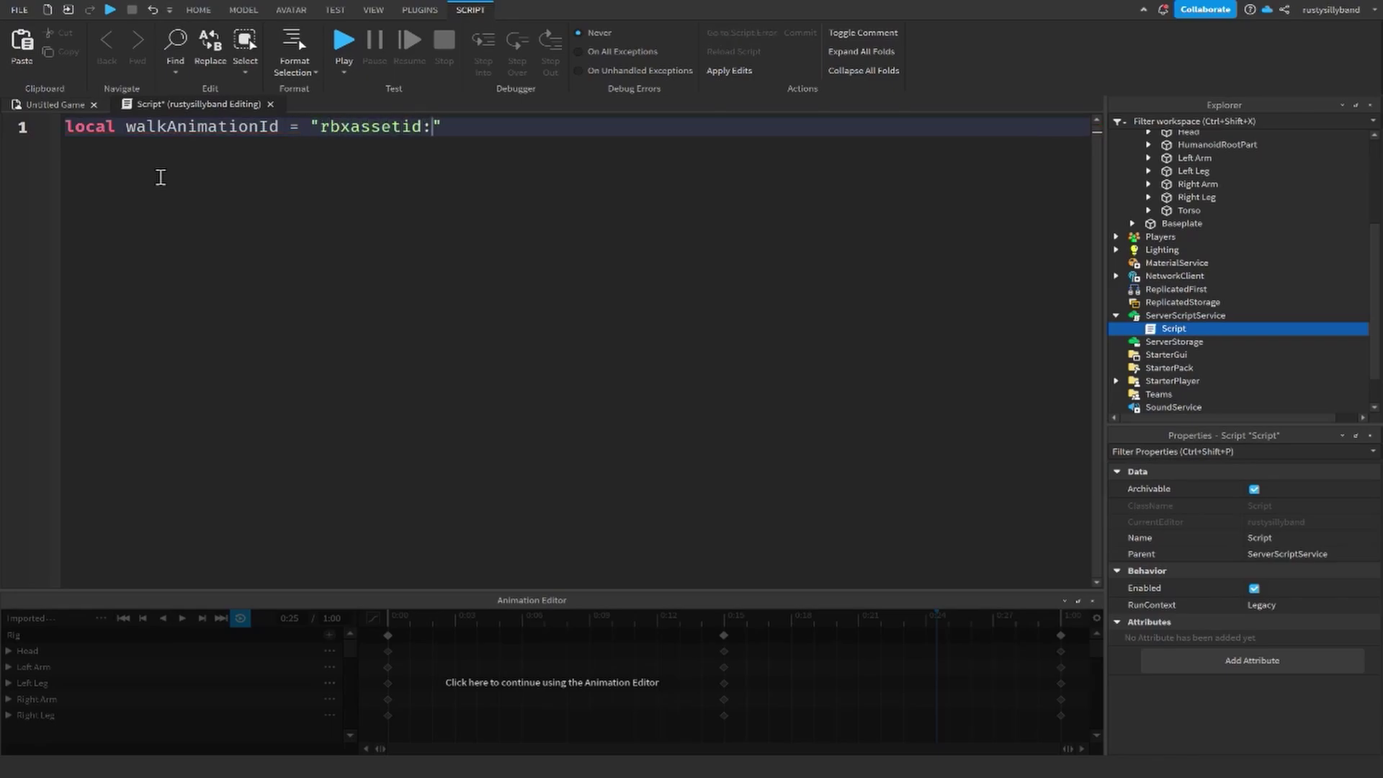
pyautogui.hotkey('ctrl', 'v')
pyautogui.press('Right')
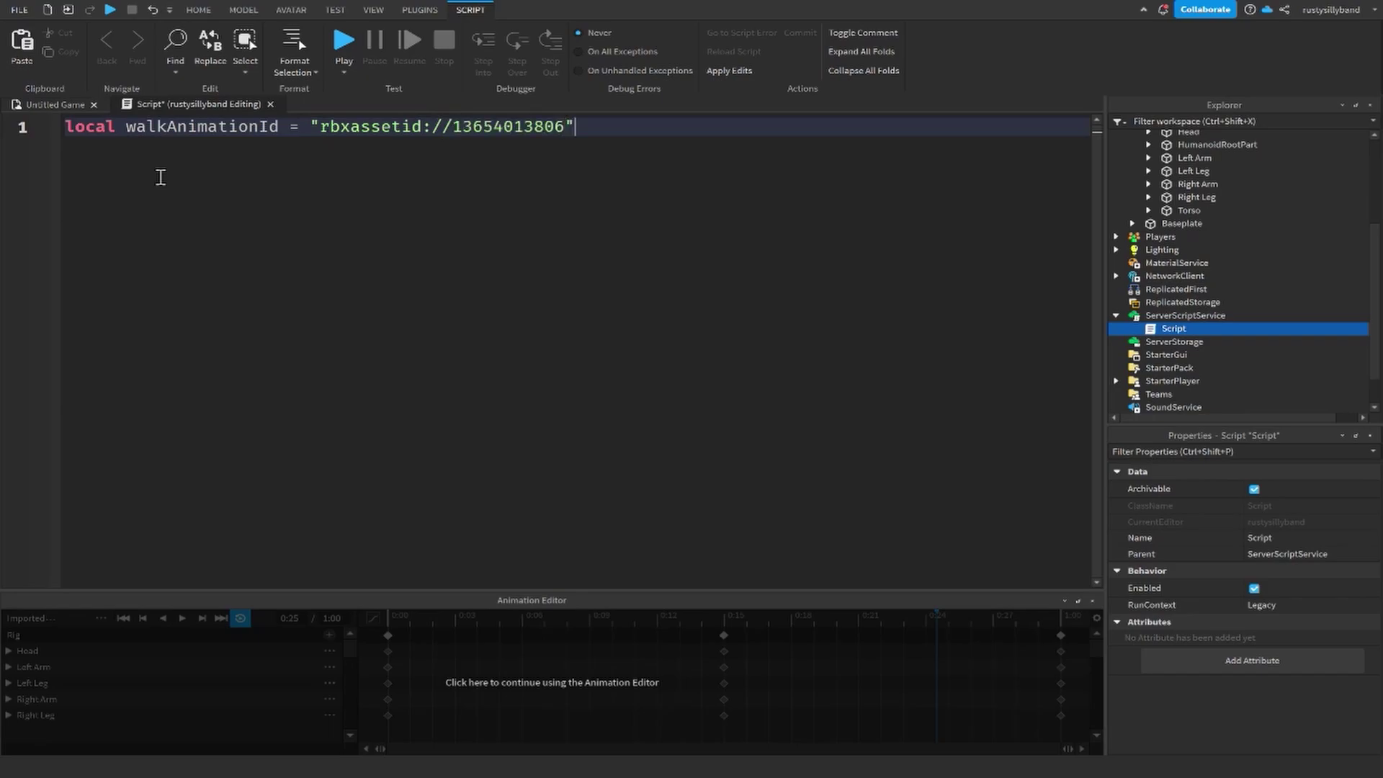
pyautogui.moveTo(566, 129); pyautogui.dragTo(463, 128)
pyautogui.click(270, 104)
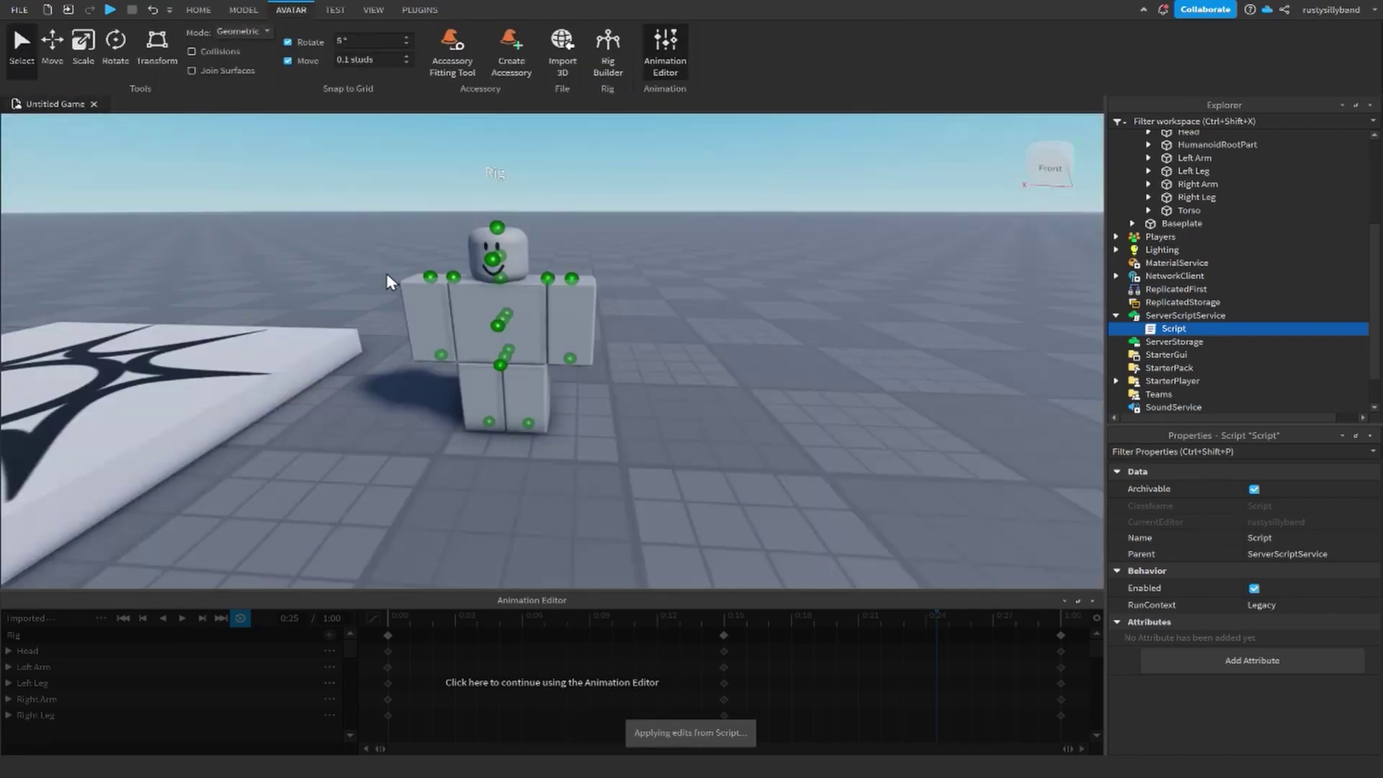
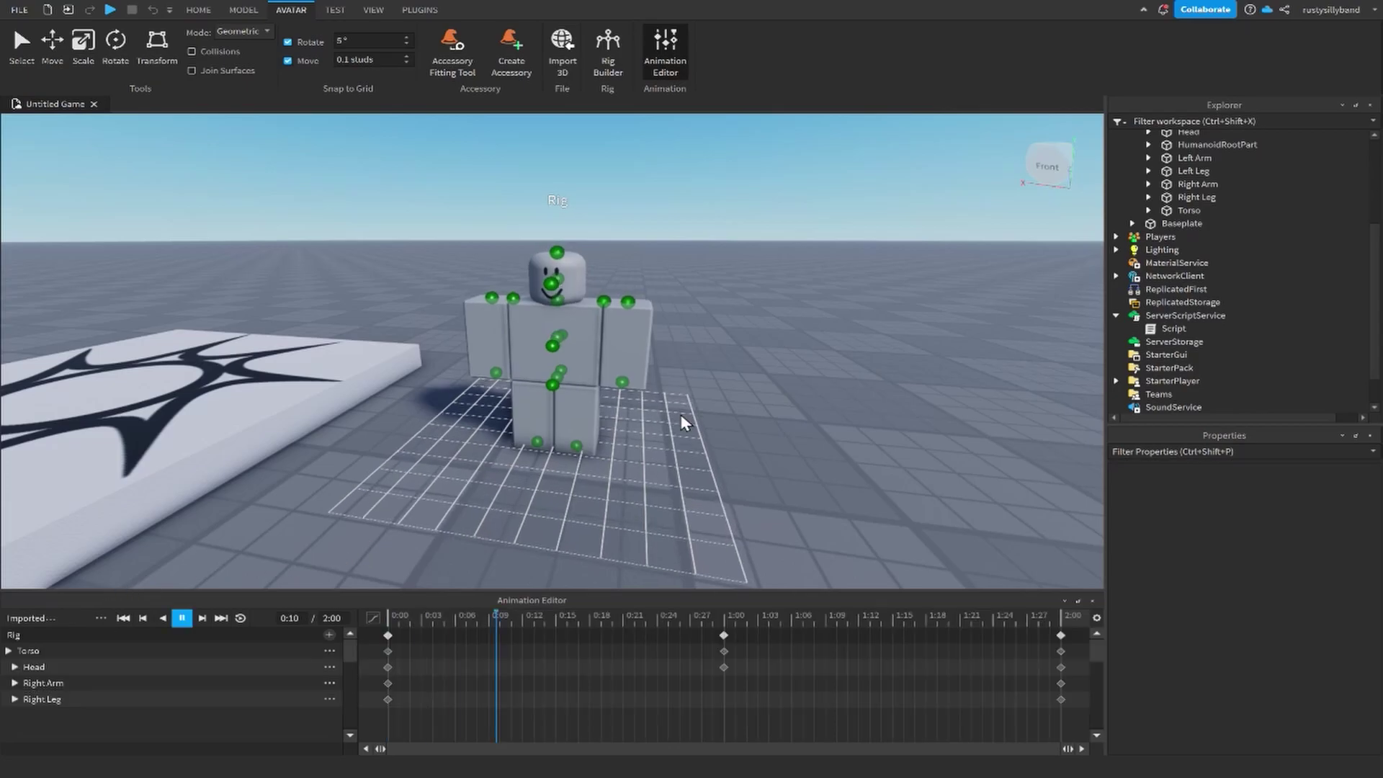
# Step: Turn on looping for the two-second idle animation and set its animation priority to Idle
pyautogui.scroll(4, 696, 425)
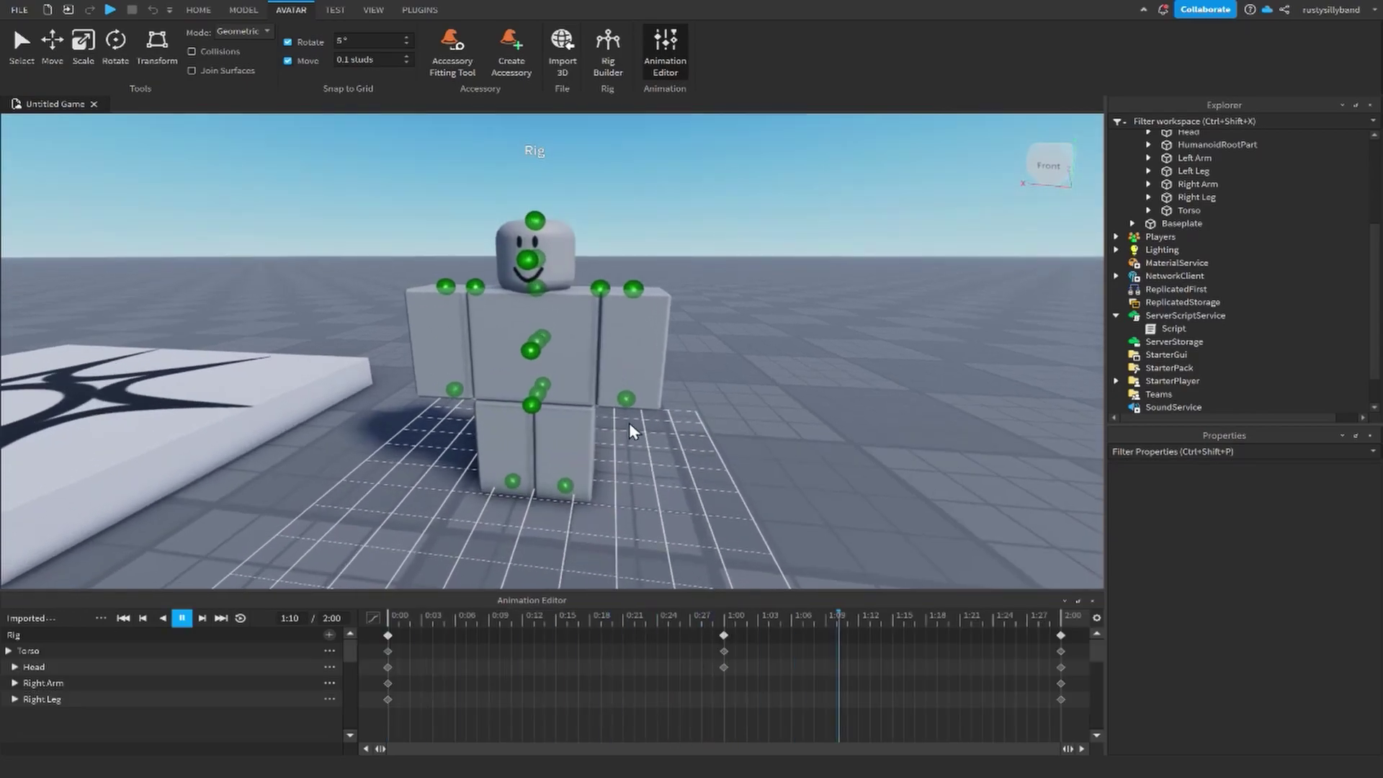
pyautogui.scroll(-4, 729, 442)
pyautogui.scroll(2, 732, 446)
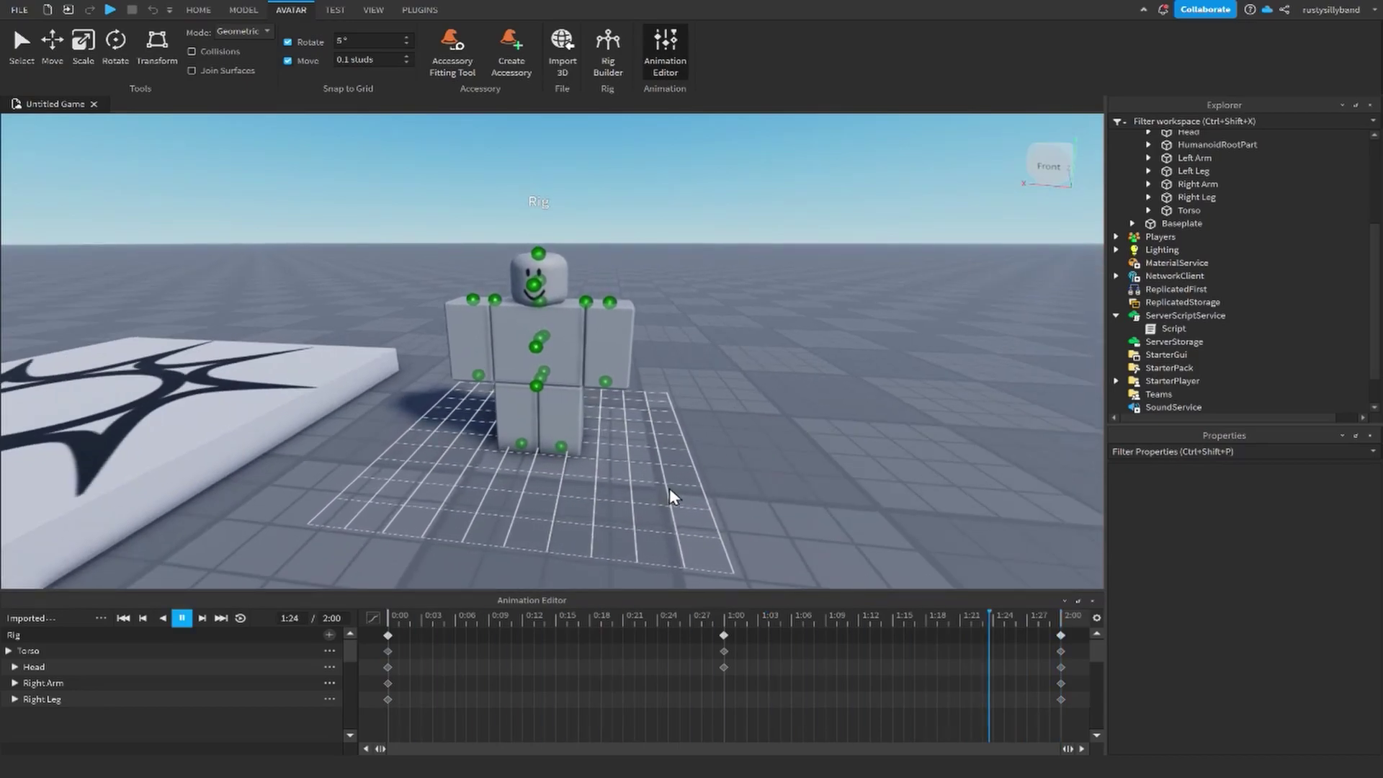
pyautogui.click(242, 621)
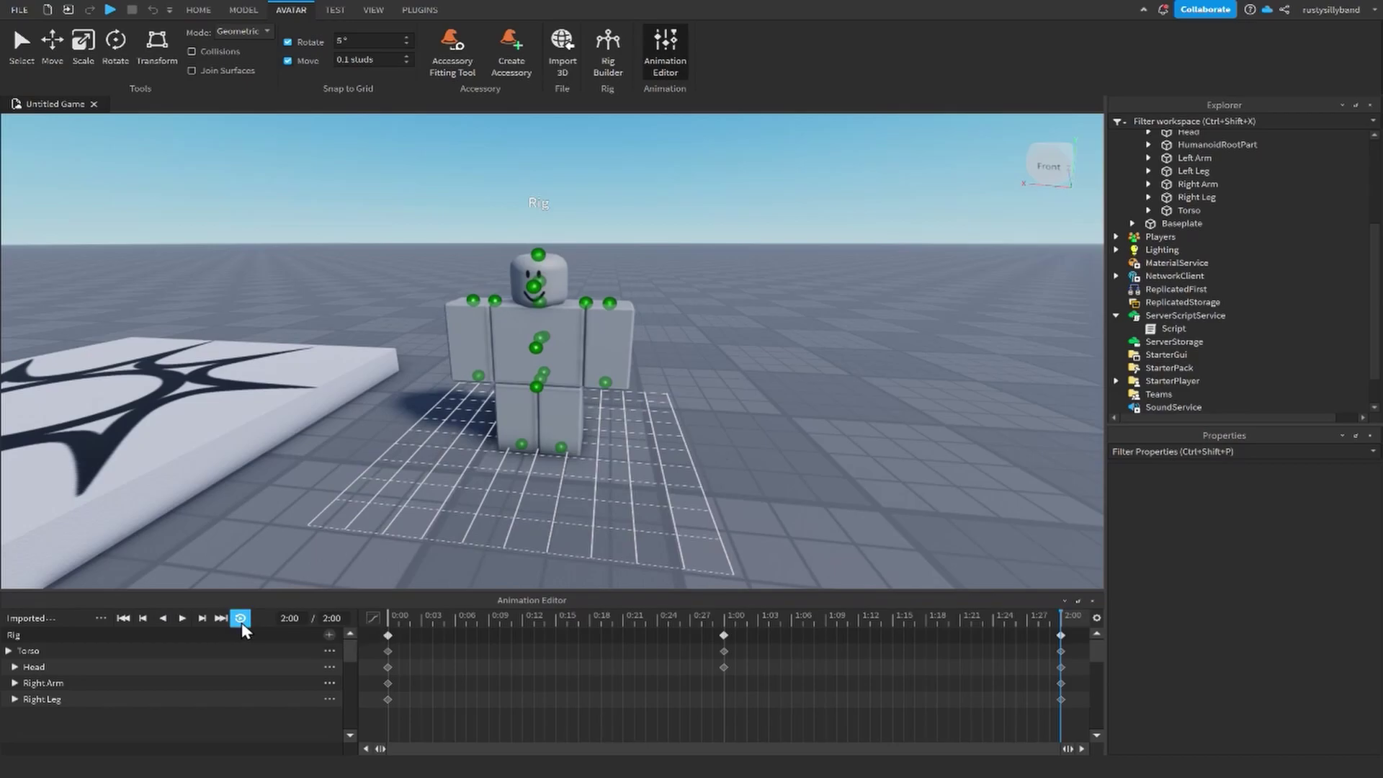
pyautogui.click(101, 620)
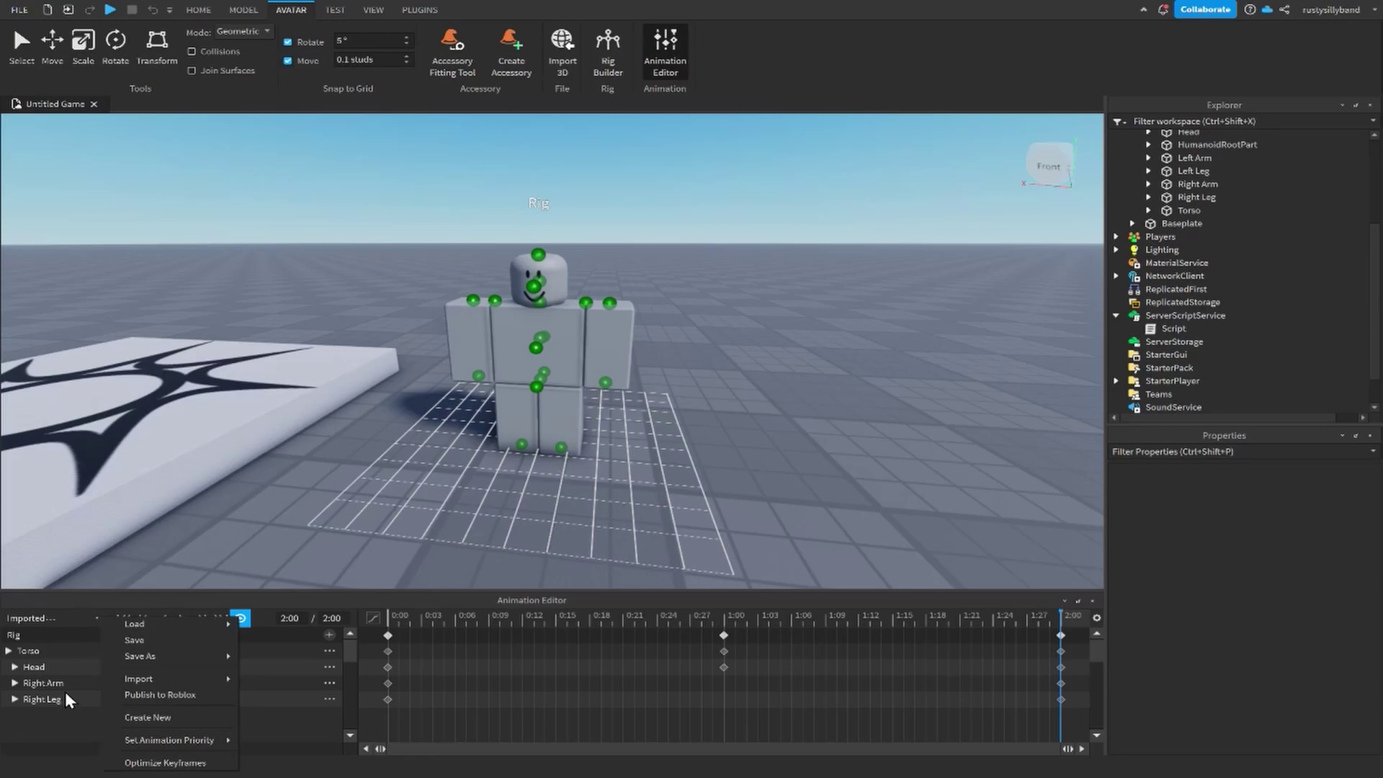
pyautogui.moveTo(165, 742)
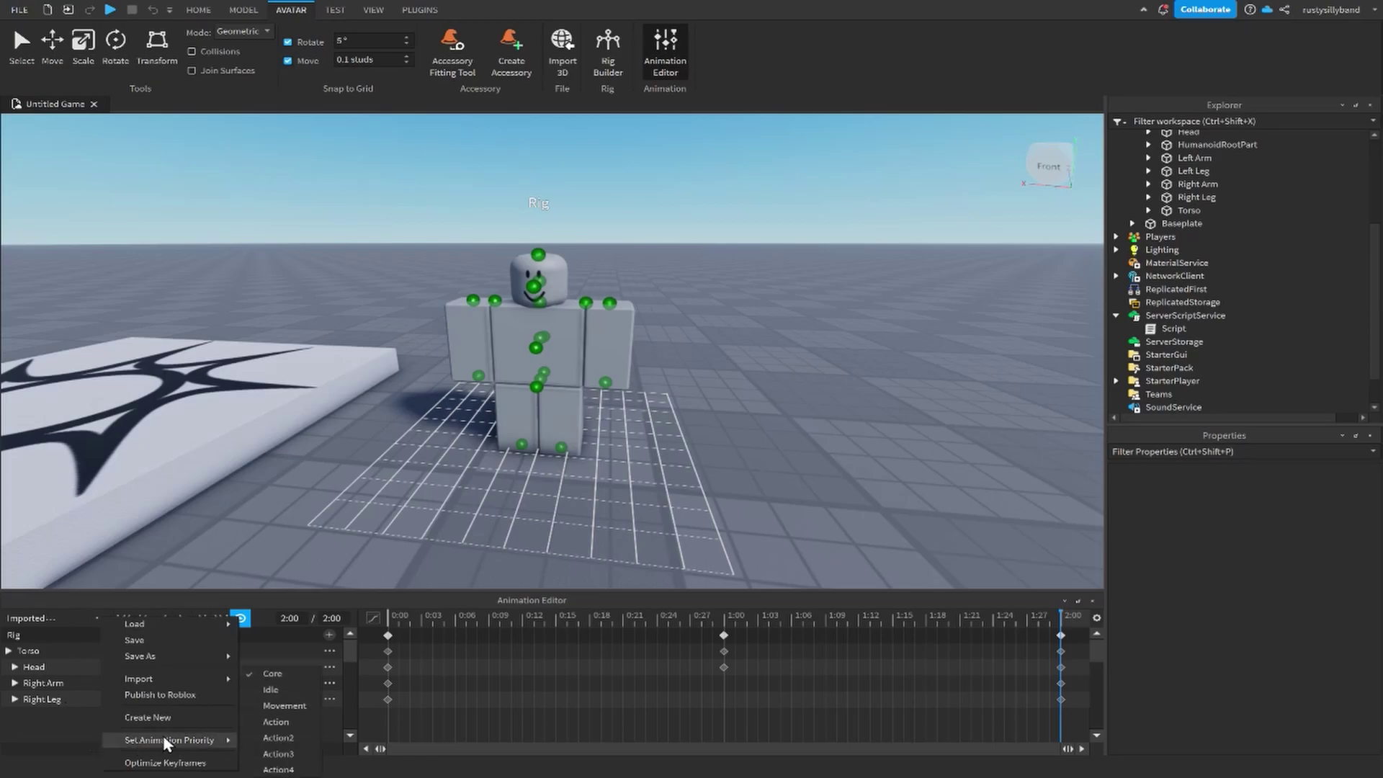
pyautogui.click(274, 706)
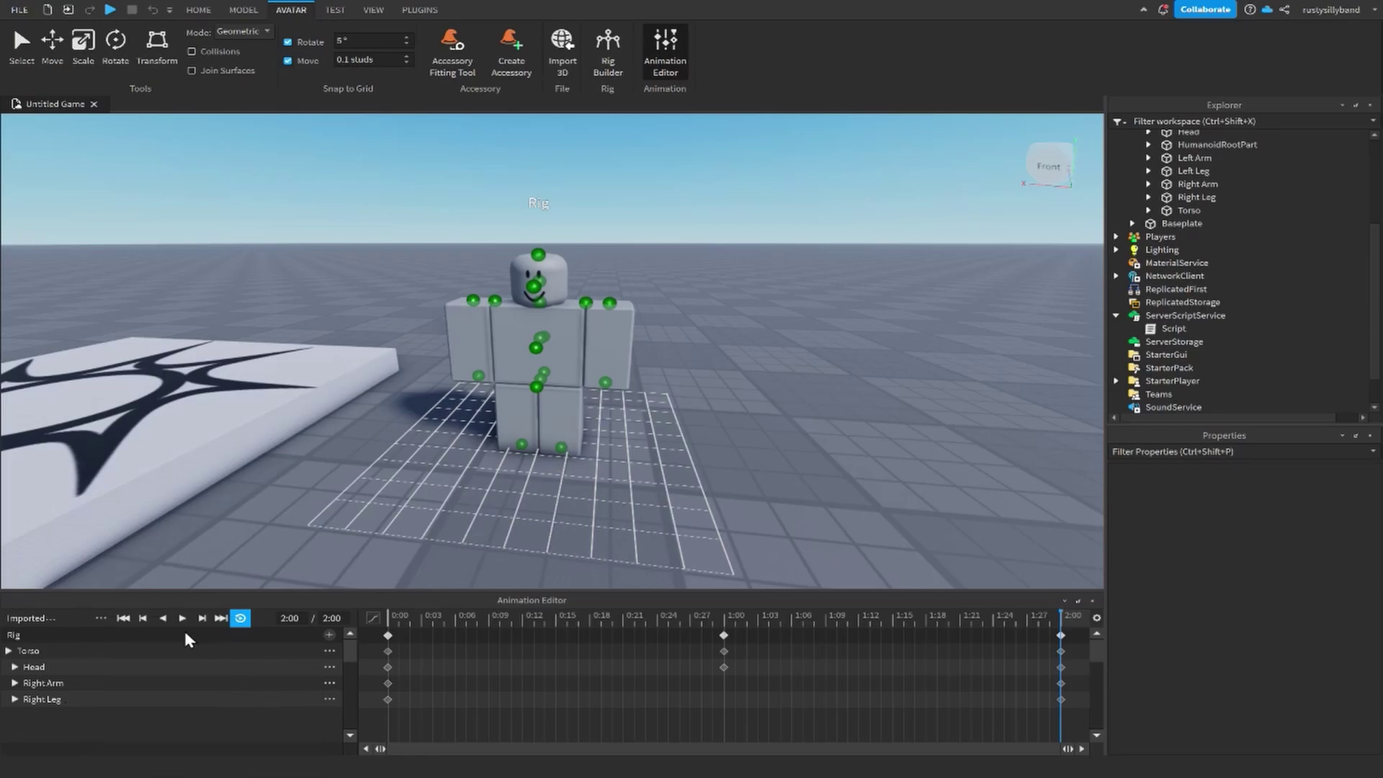
# Step: Publish the idle animation to Roblox as Imported Animation Clip under creator Me, and copy its asset ID
pyautogui.click(101, 620)
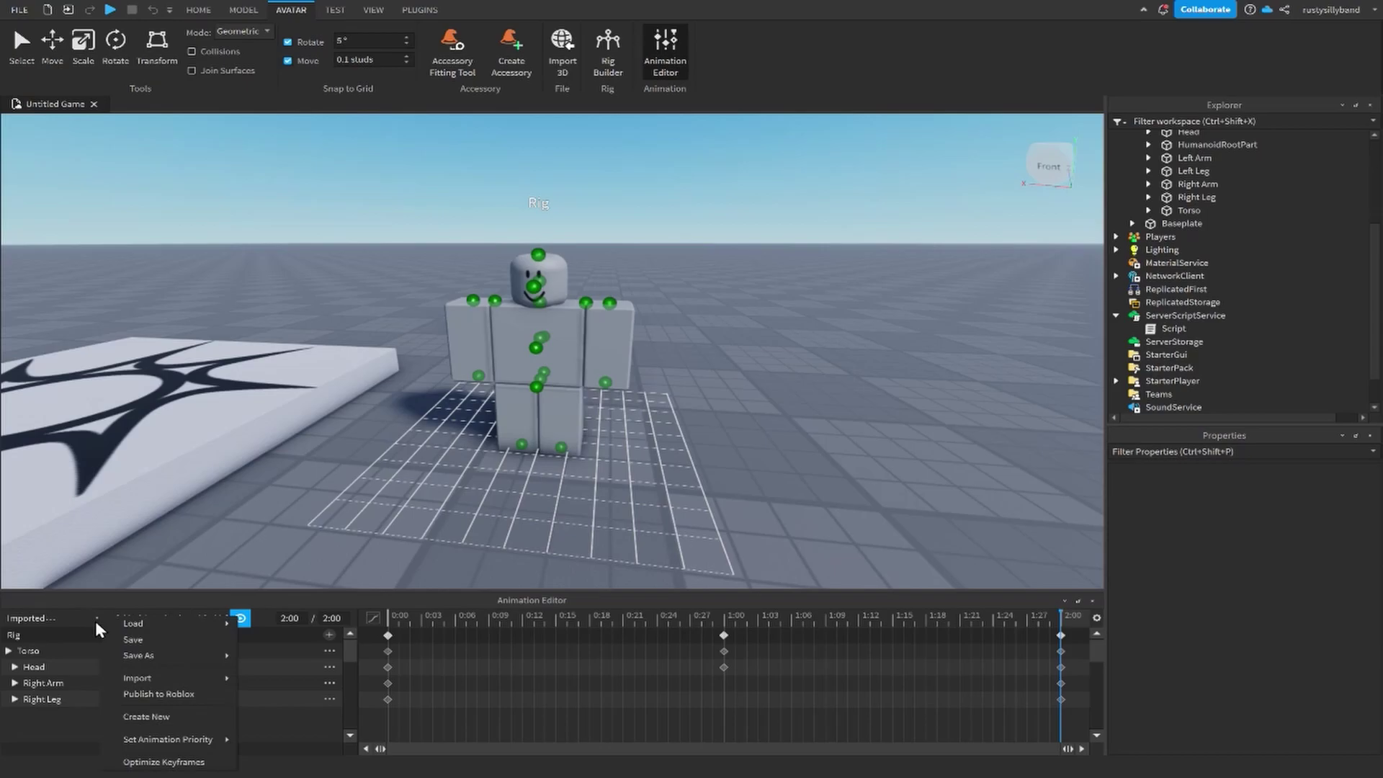
pyautogui.click(165, 698)
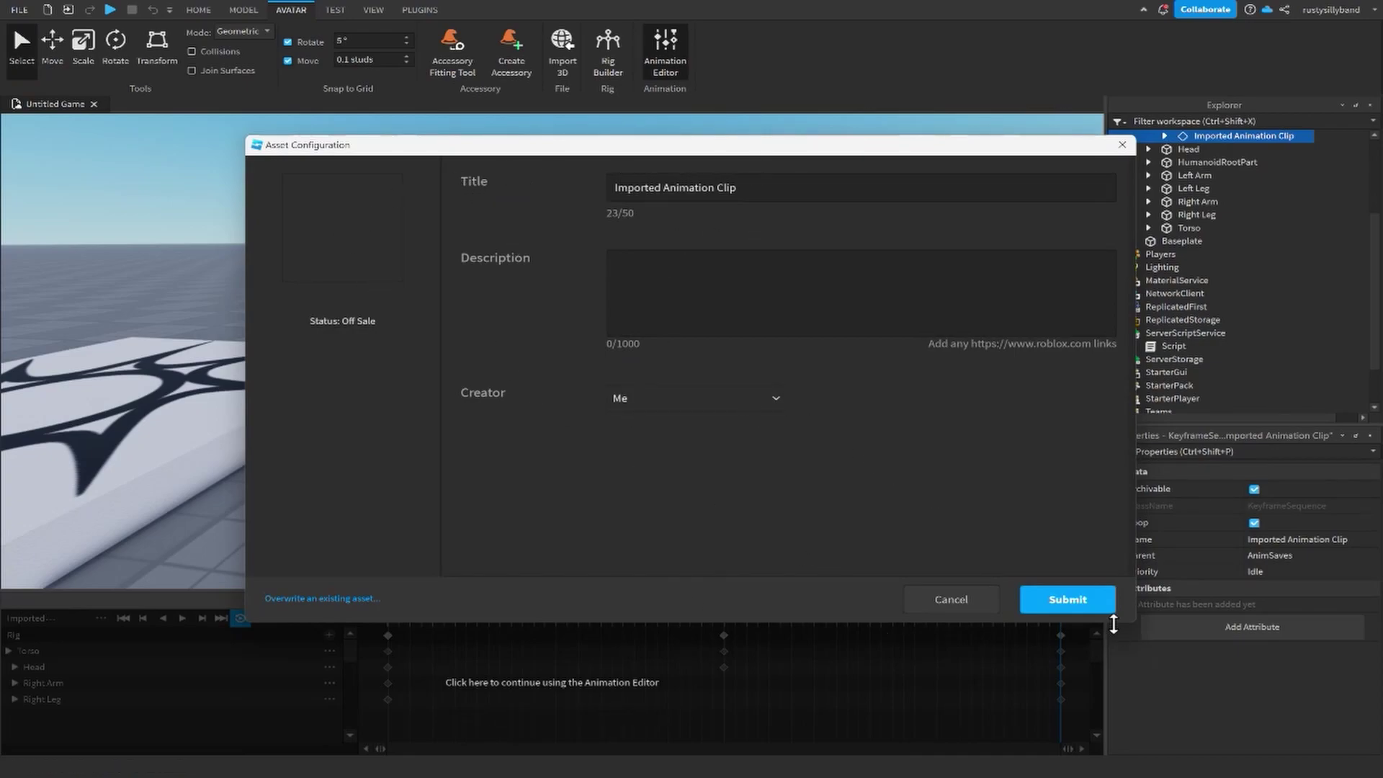
pyautogui.click(1068, 600)
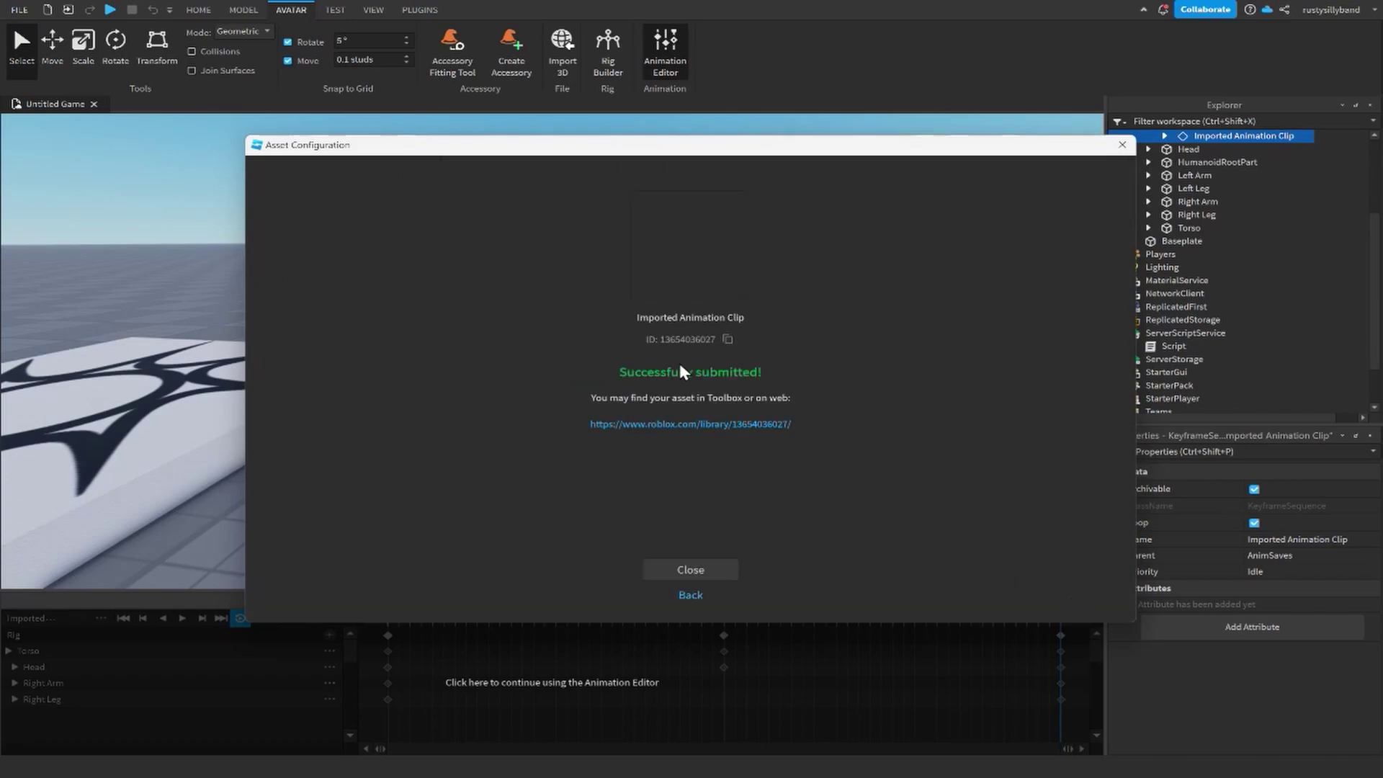
pyautogui.click(728, 340)
pyautogui.click(702, 573)
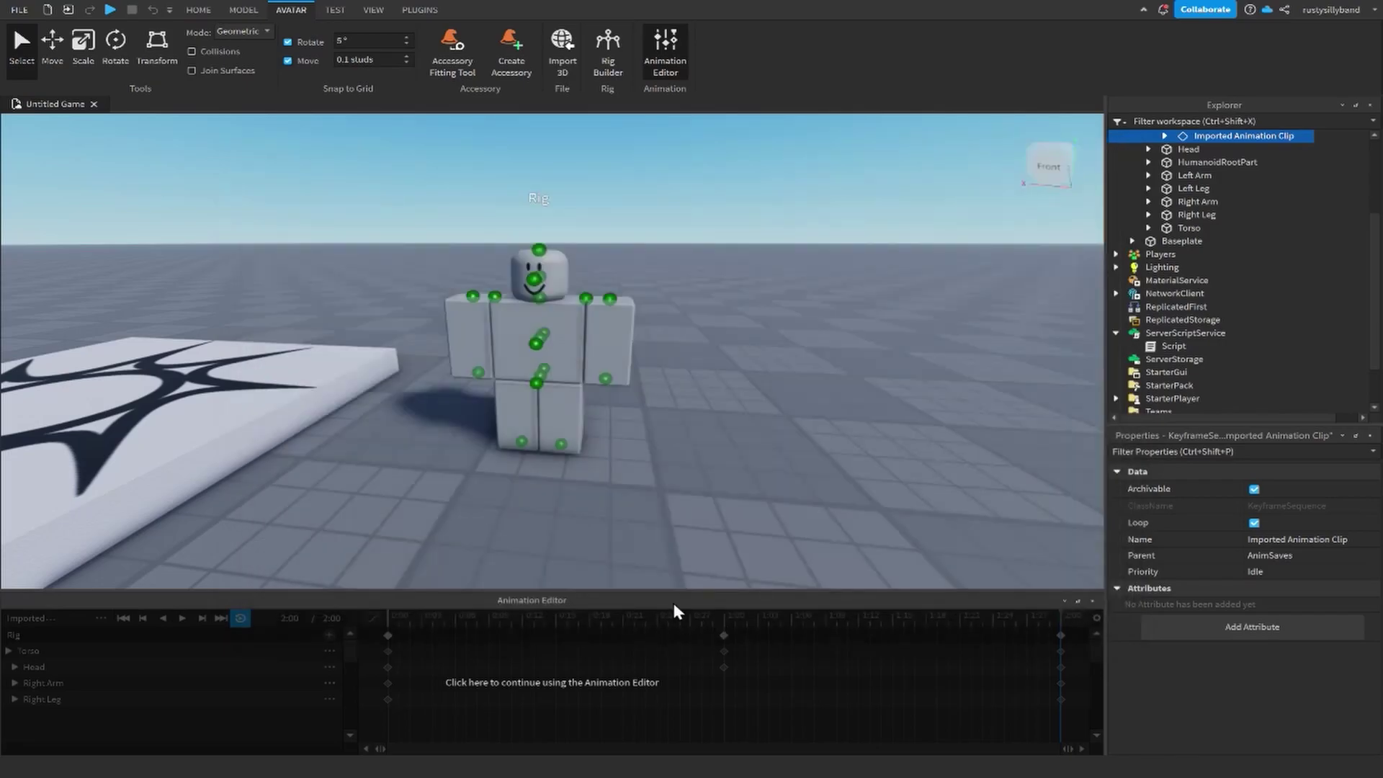
pyautogui.doubleClick(1169, 346)
pyautogui.press('Return')
pyautogui.write('local idleAnimationId =')
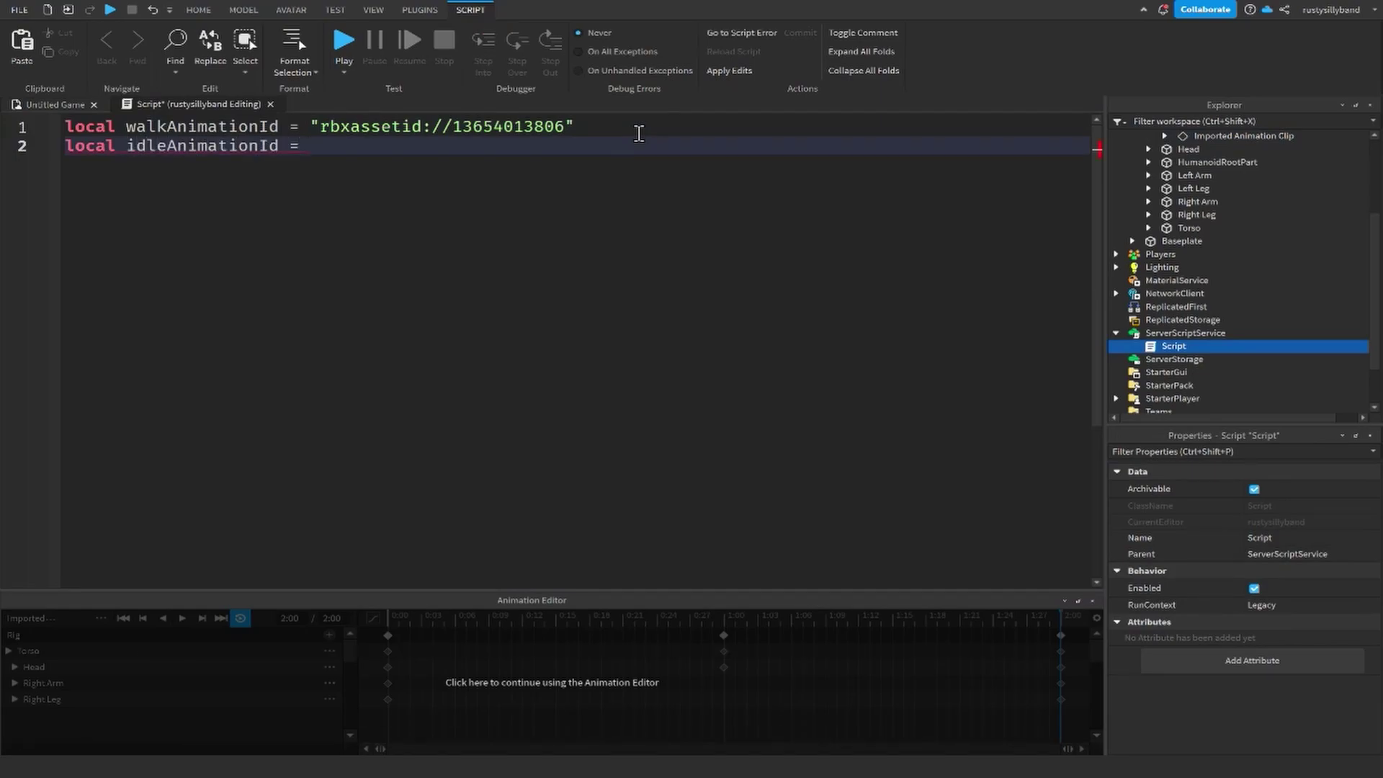
pyautogui.write(' "rbxasseti')
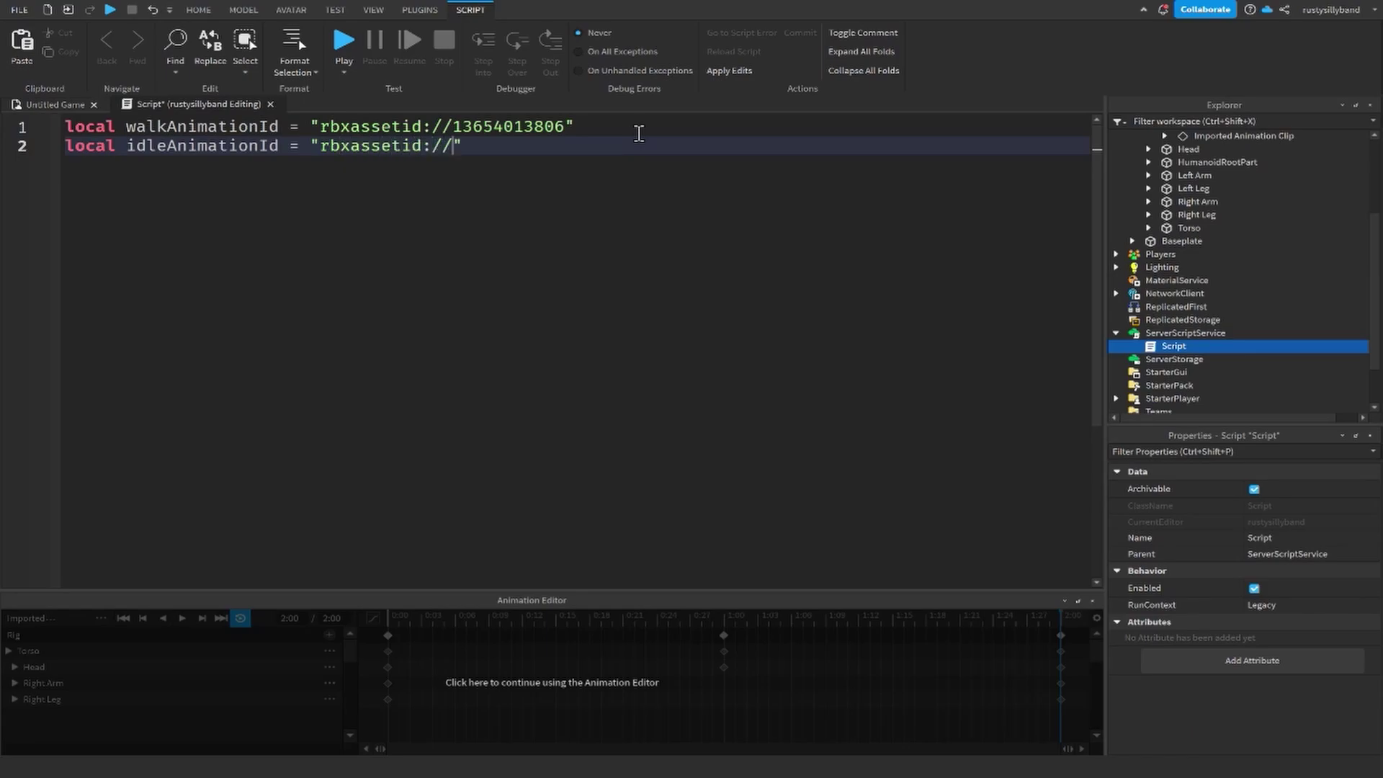
pyautogui.write('d://')
pyautogui.hotkey('ctrl', 'v')
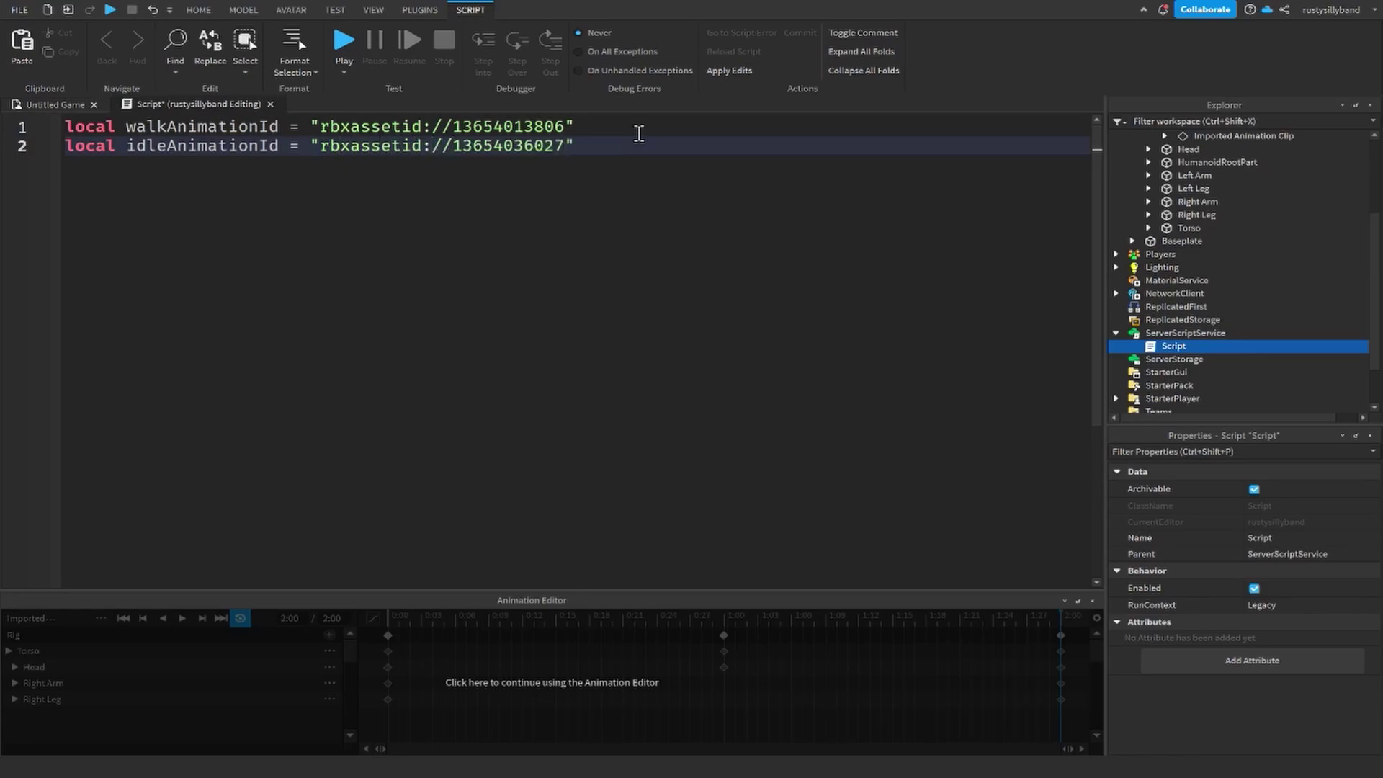
pyautogui.doubleClick(547, 148)
pyautogui.click(175, 105)
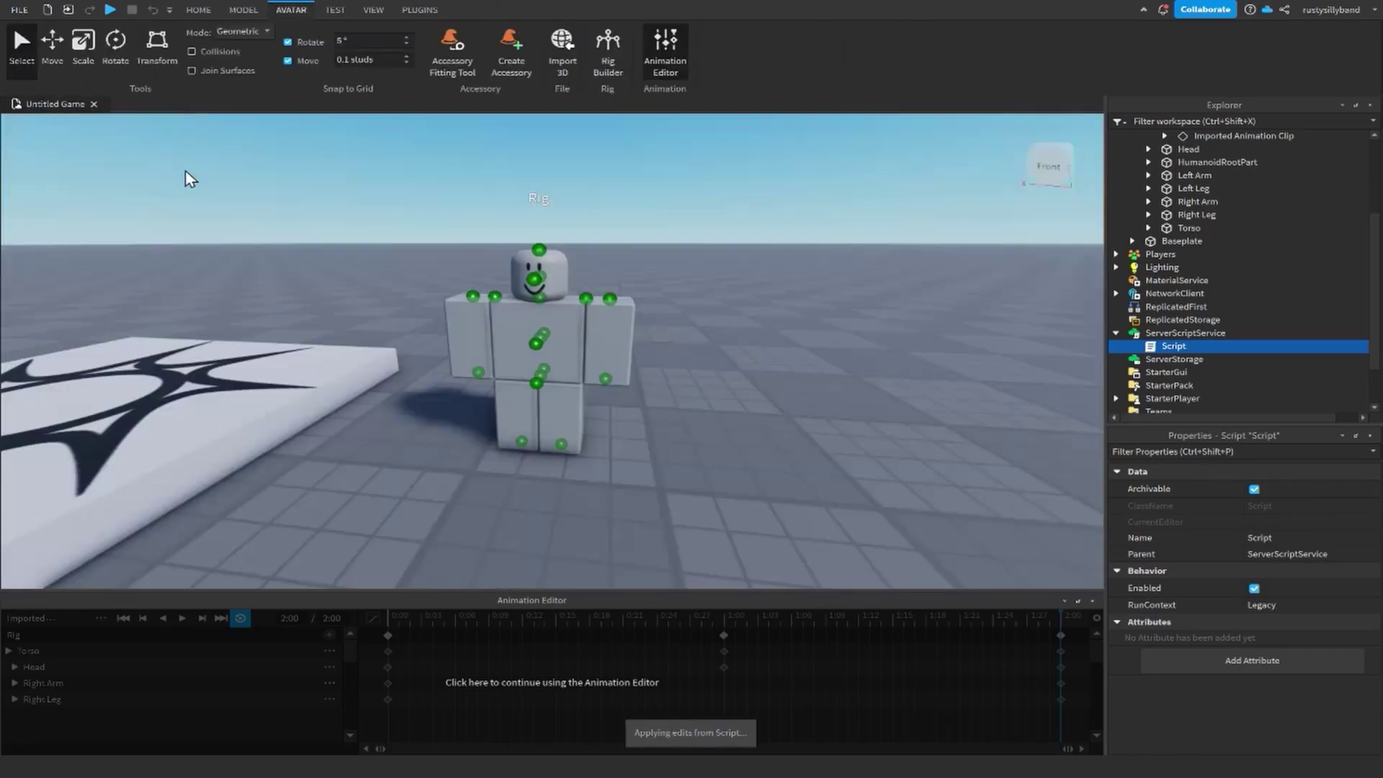
# Step: Create a new animation named r6JumpAnimation for the rig
pyautogui.click(709, 330)
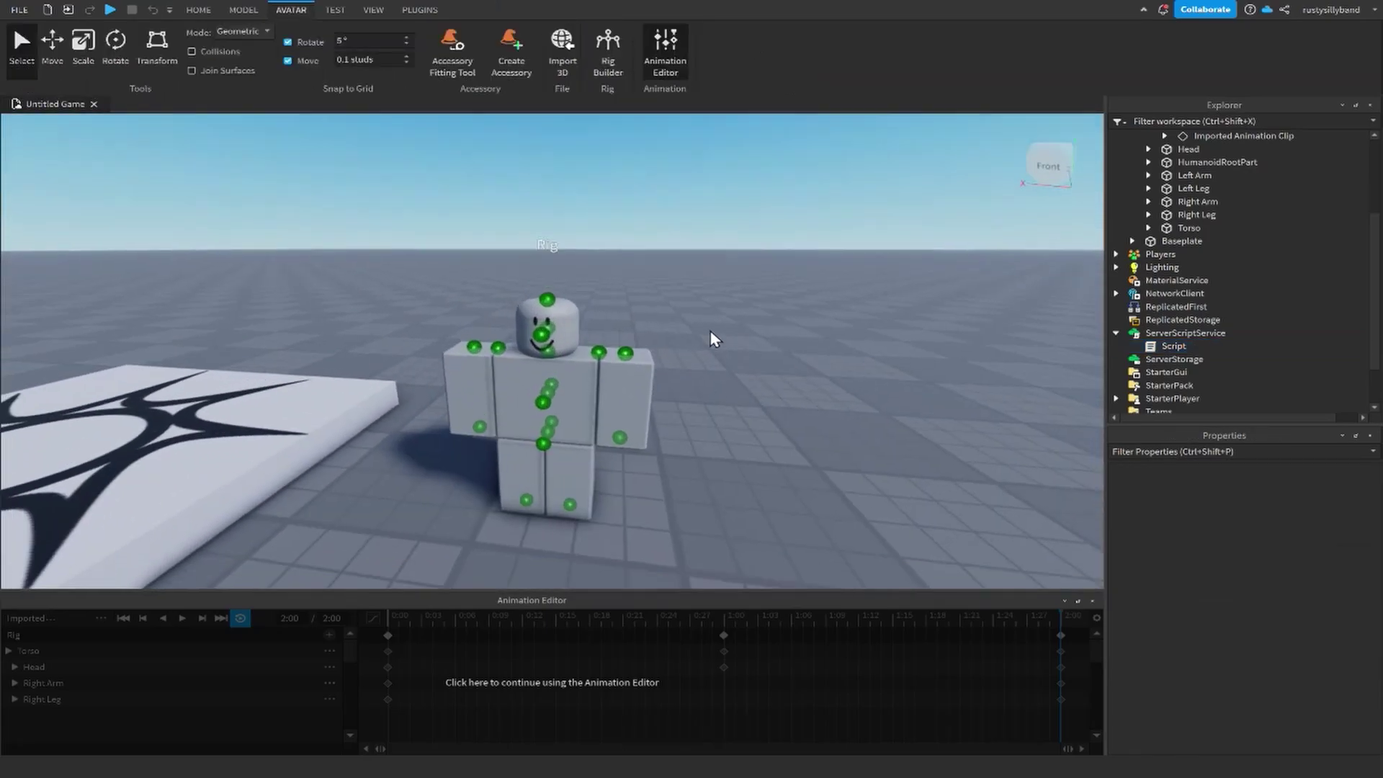
pyautogui.click(675, 676)
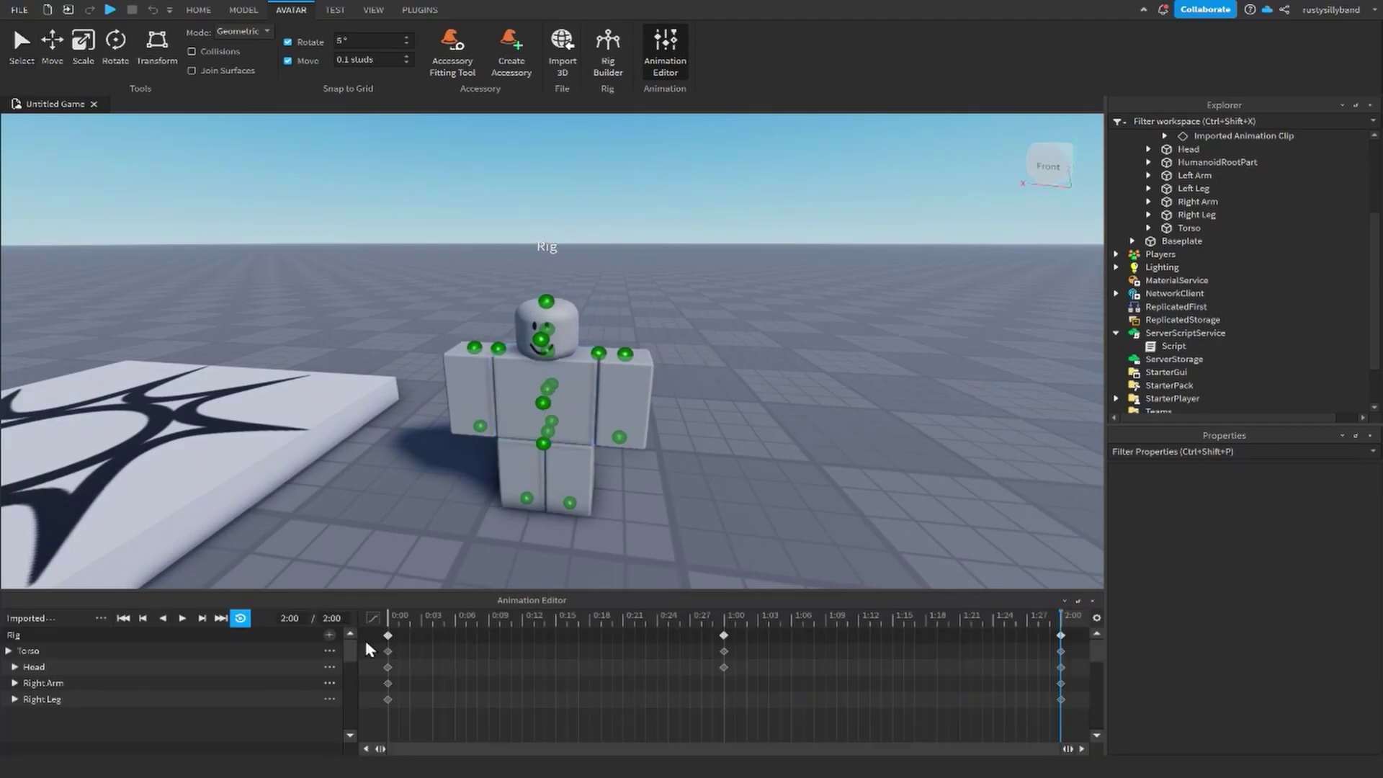
pyautogui.click(103, 625)
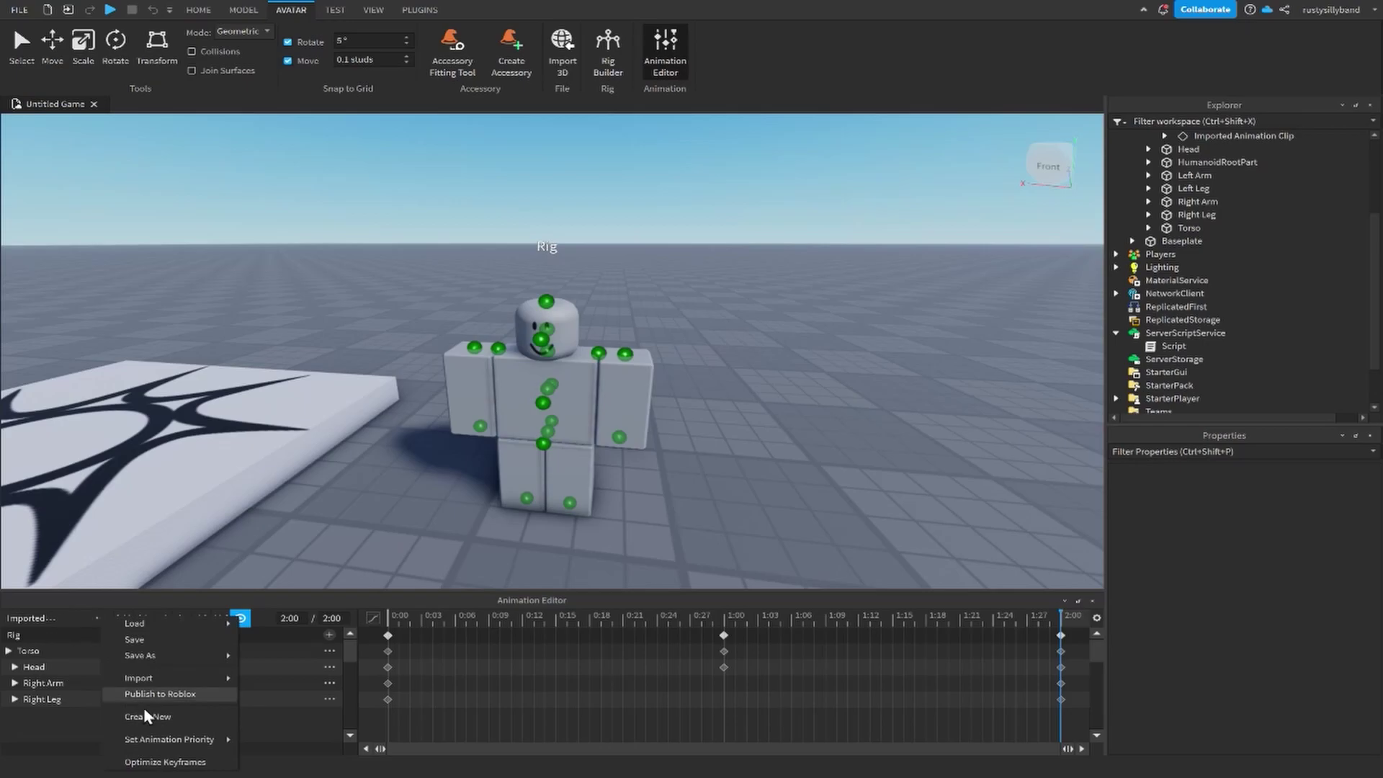
pyautogui.click(171, 726)
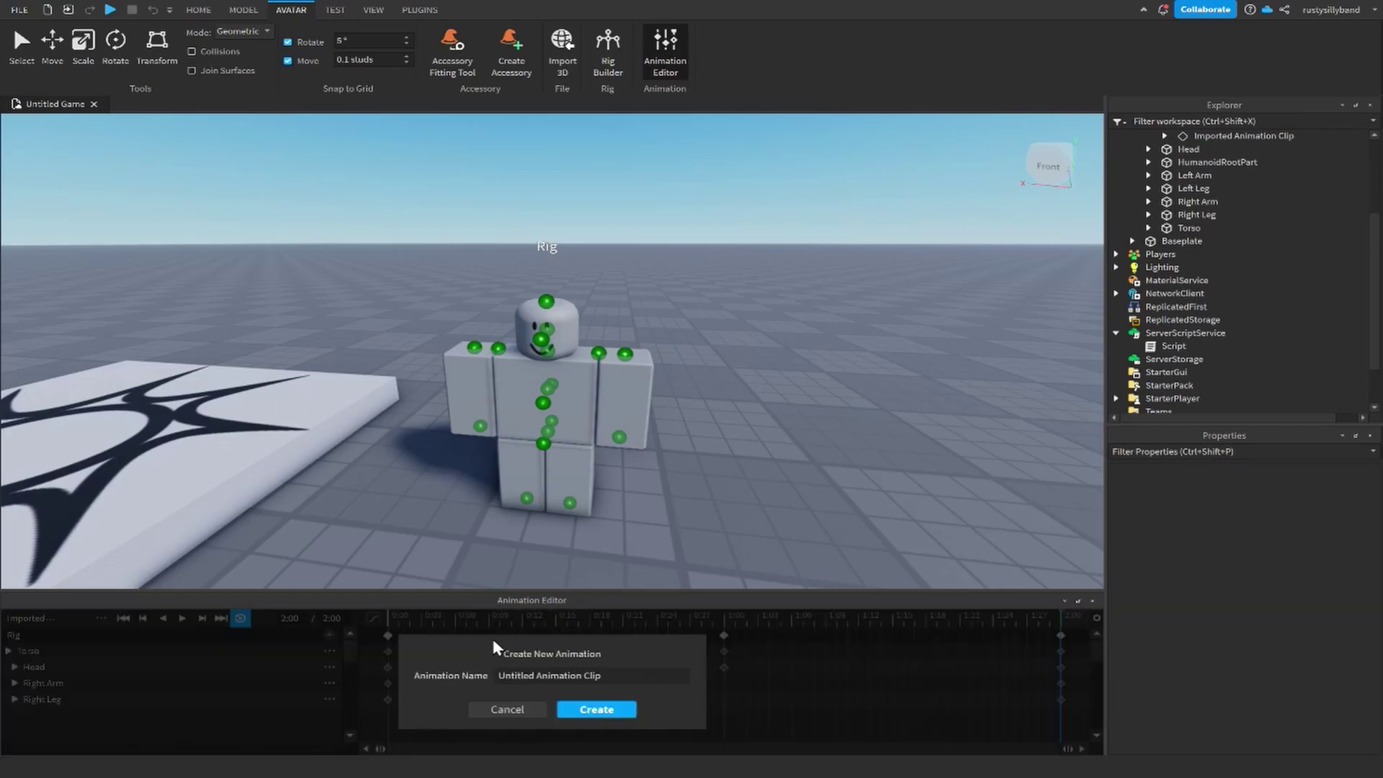
pyautogui.hotkey('ctrl', 'a')
pyautogui.write('r6Ju')
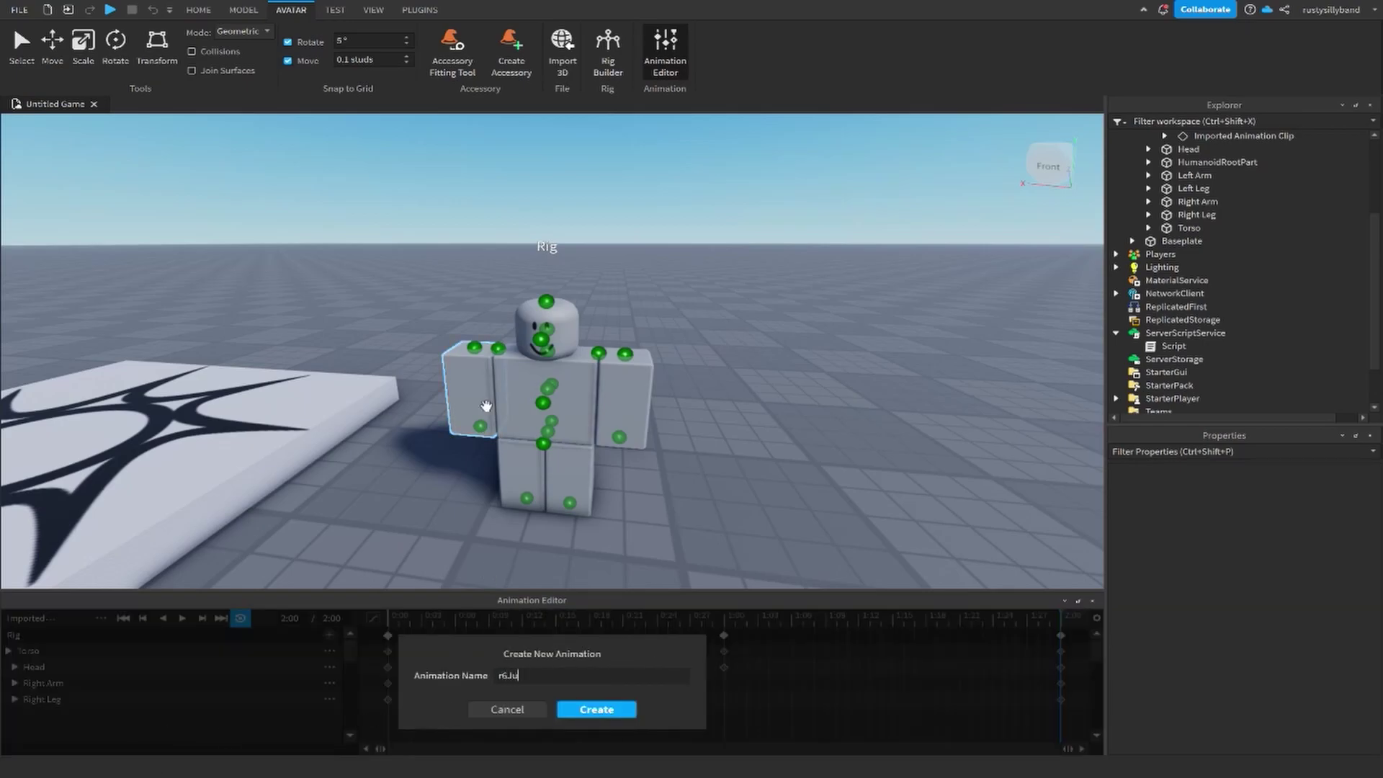
pyautogui.write('mpAnimation')
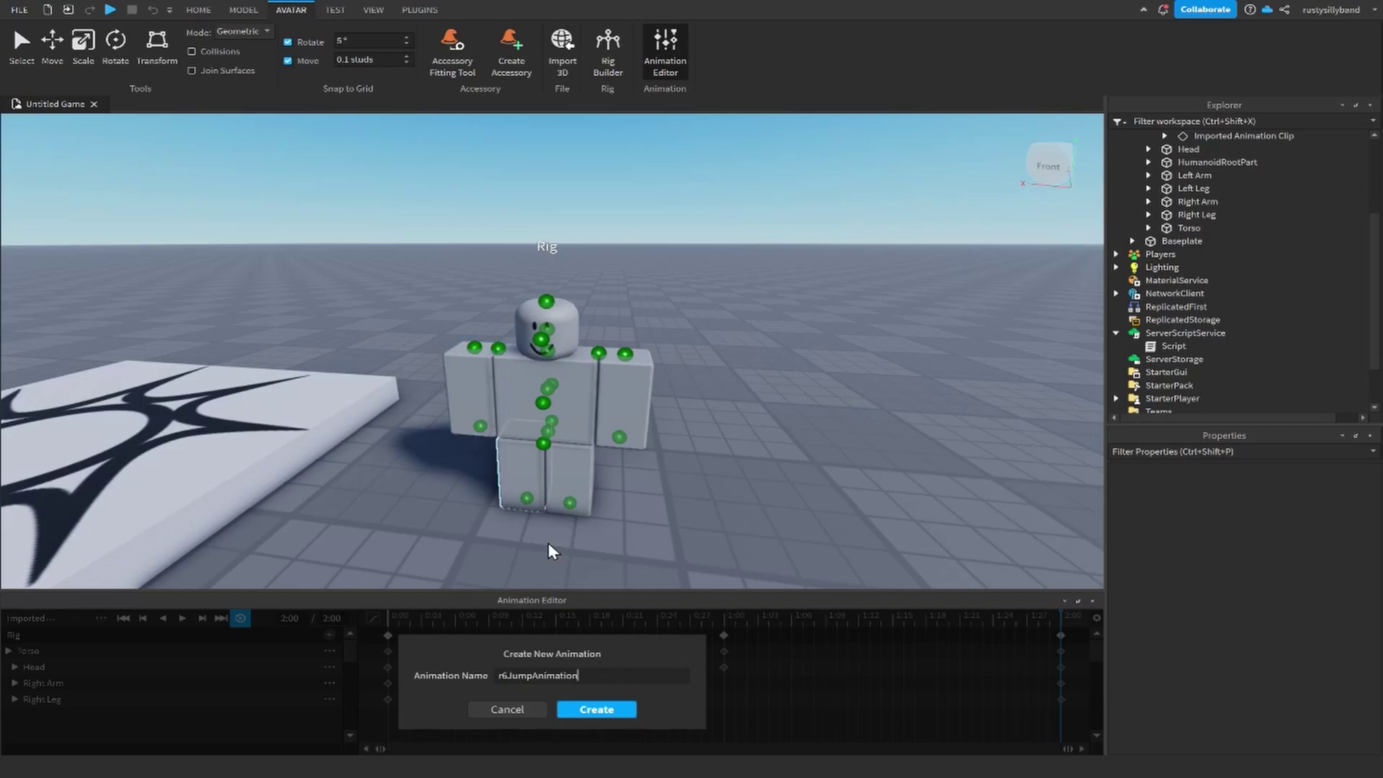
pyautogui.click(597, 710)
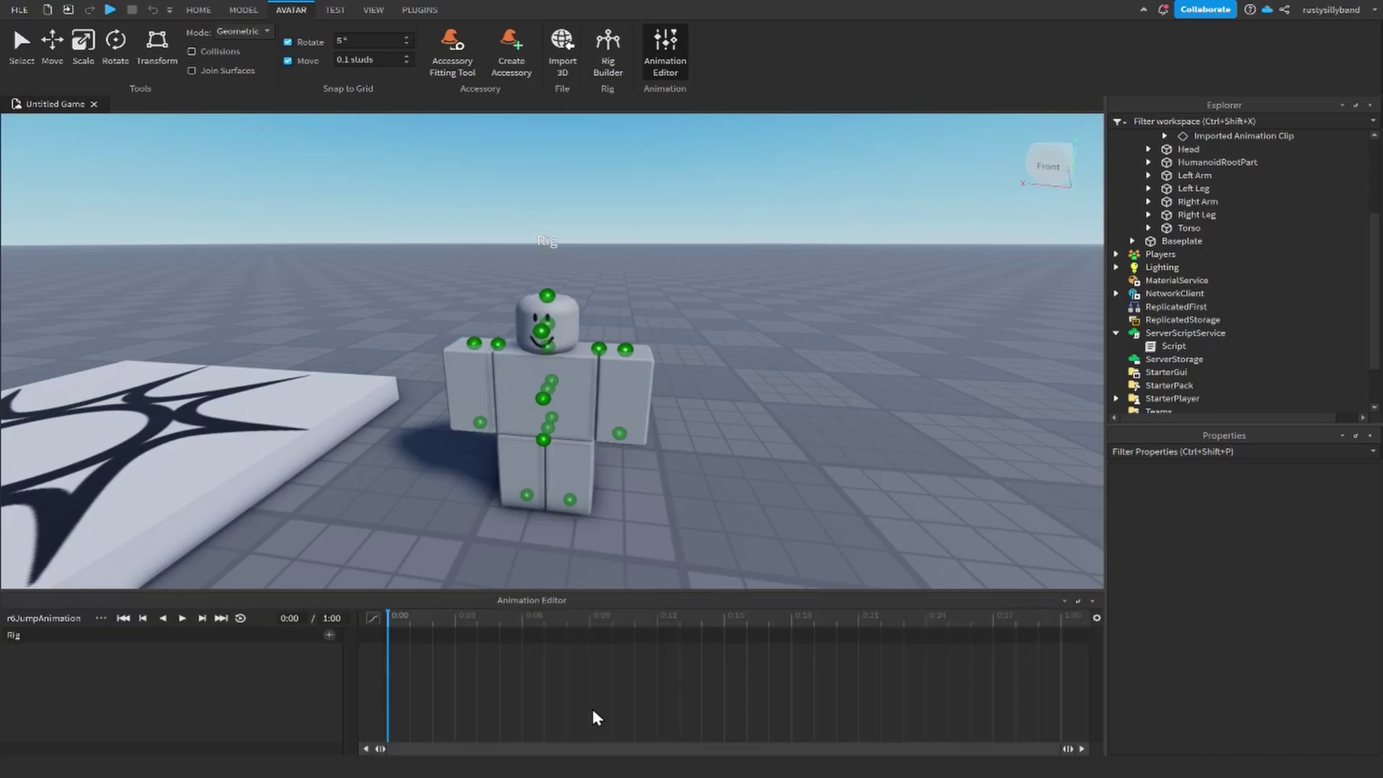
# Step: Import the jump animation clip onto the rig in the Animation Editor
pyautogui.press('space')
pyautogui.press('space')
pyautogui.moveTo(580, 648); pyautogui.dragTo(375, 660)
pyautogui.click(98, 637)
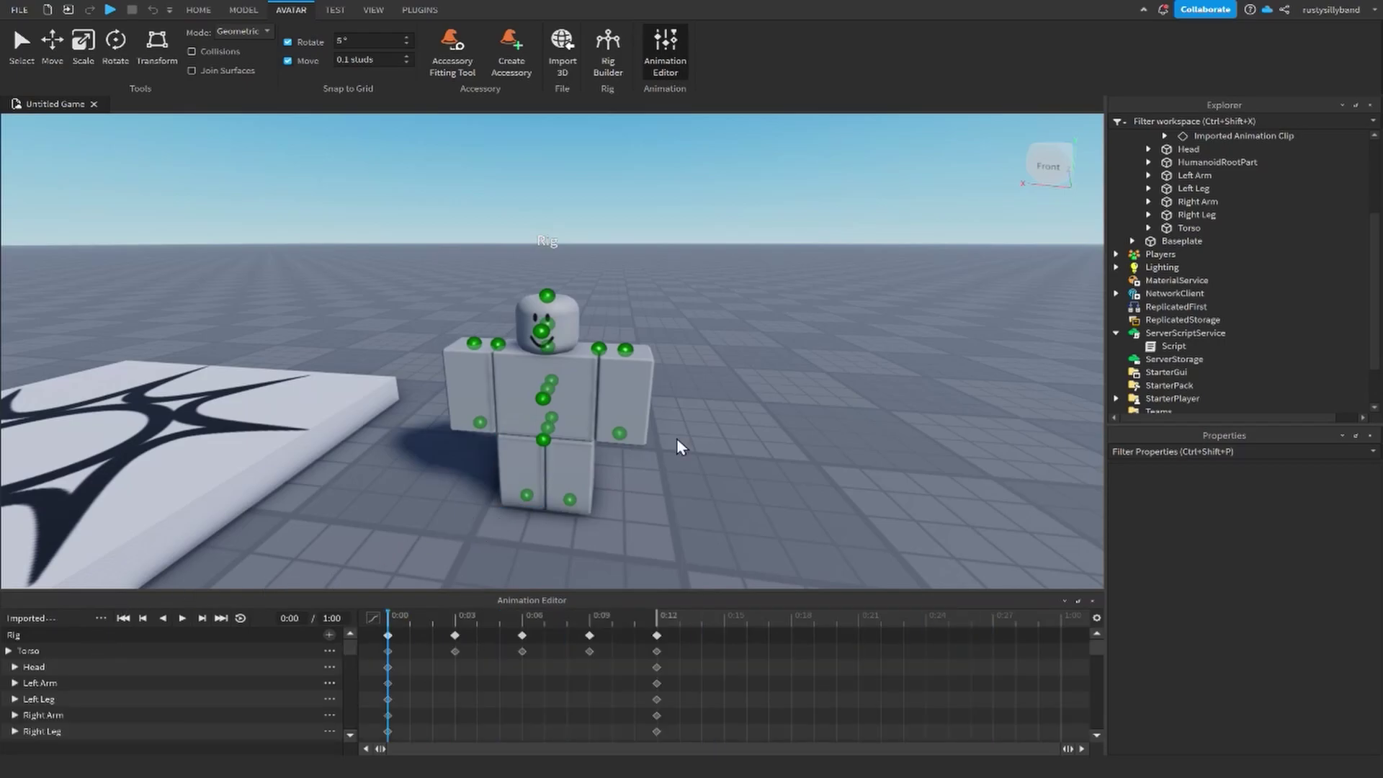
# Step: Play back the imported jump animation and examine the rig's motion from several angles
pyautogui.press('space')
pyautogui.moveTo(699, 447); pyautogui.dragTo(699, 446, button='right')
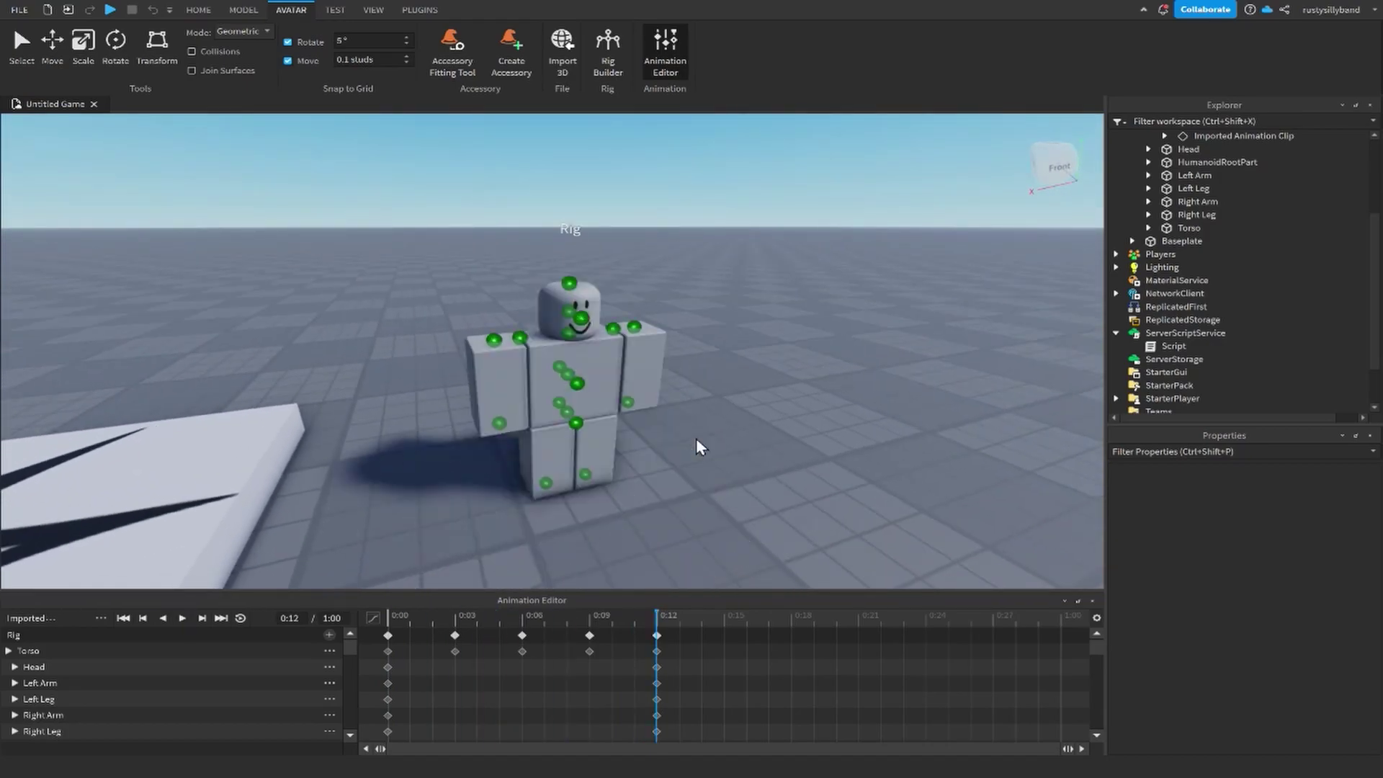
pyautogui.moveTo(699, 447); pyautogui.dragTo(710, 450, button='right')
pyautogui.moveTo(710, 450); pyautogui.dragTo(559, 474, button='middle')
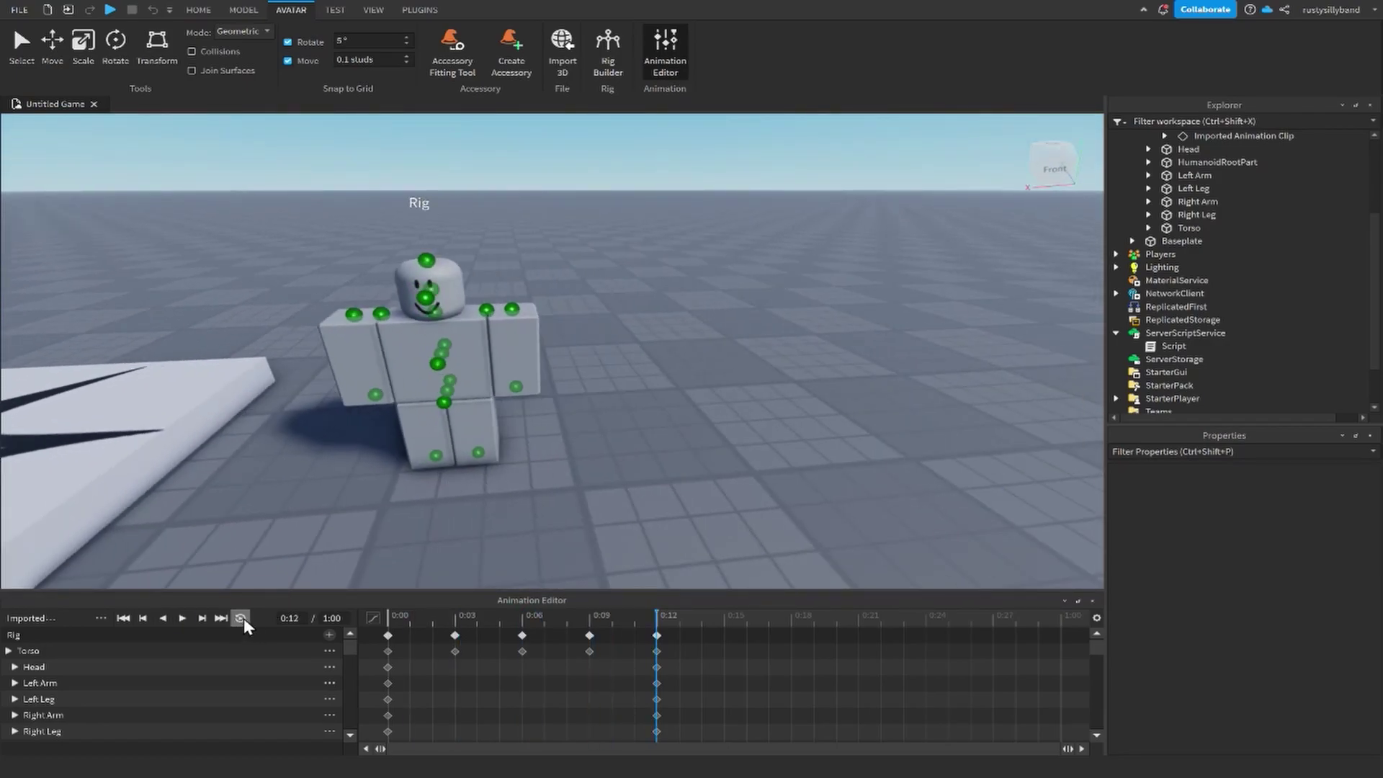
pyautogui.click(241, 618)
pyautogui.moveTo(389, 489); pyautogui.dragTo(531, 488, button='middle')
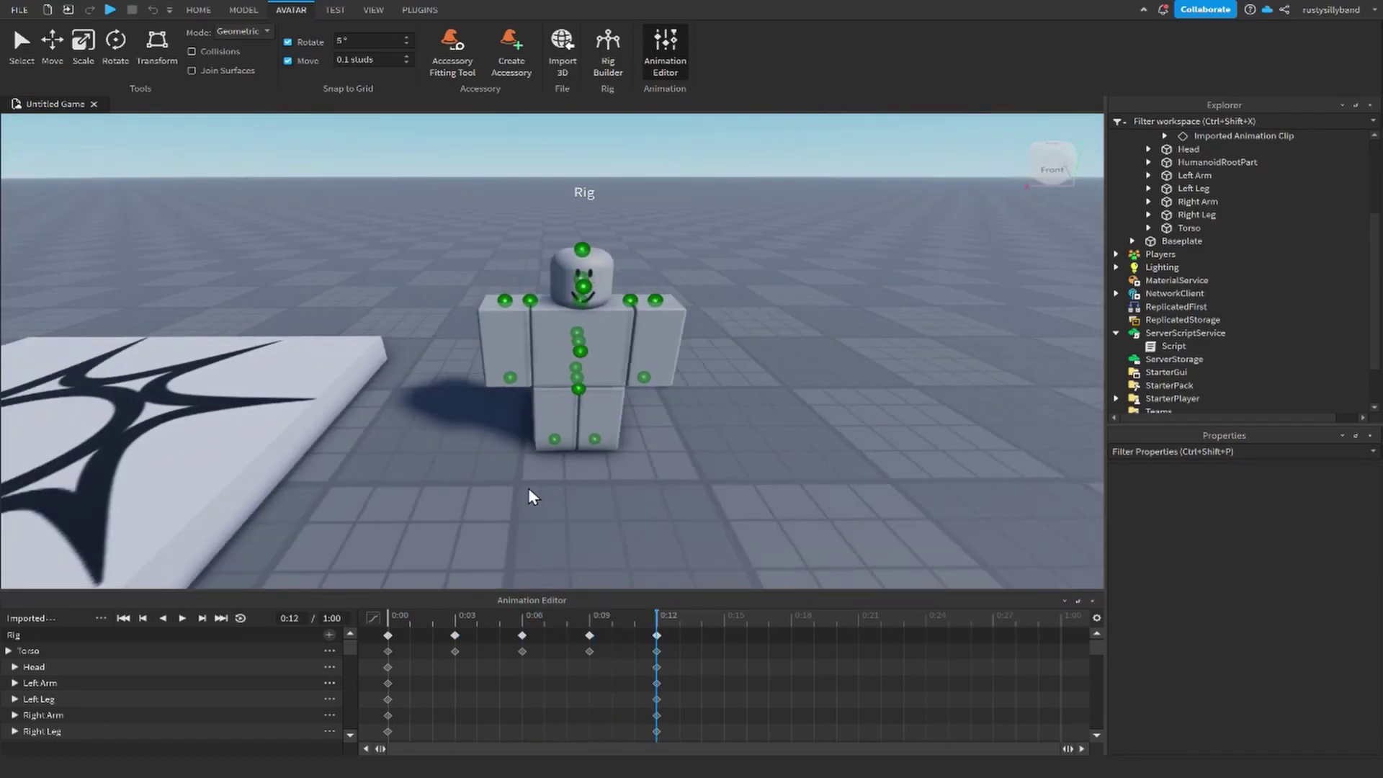
pyautogui.press('space')
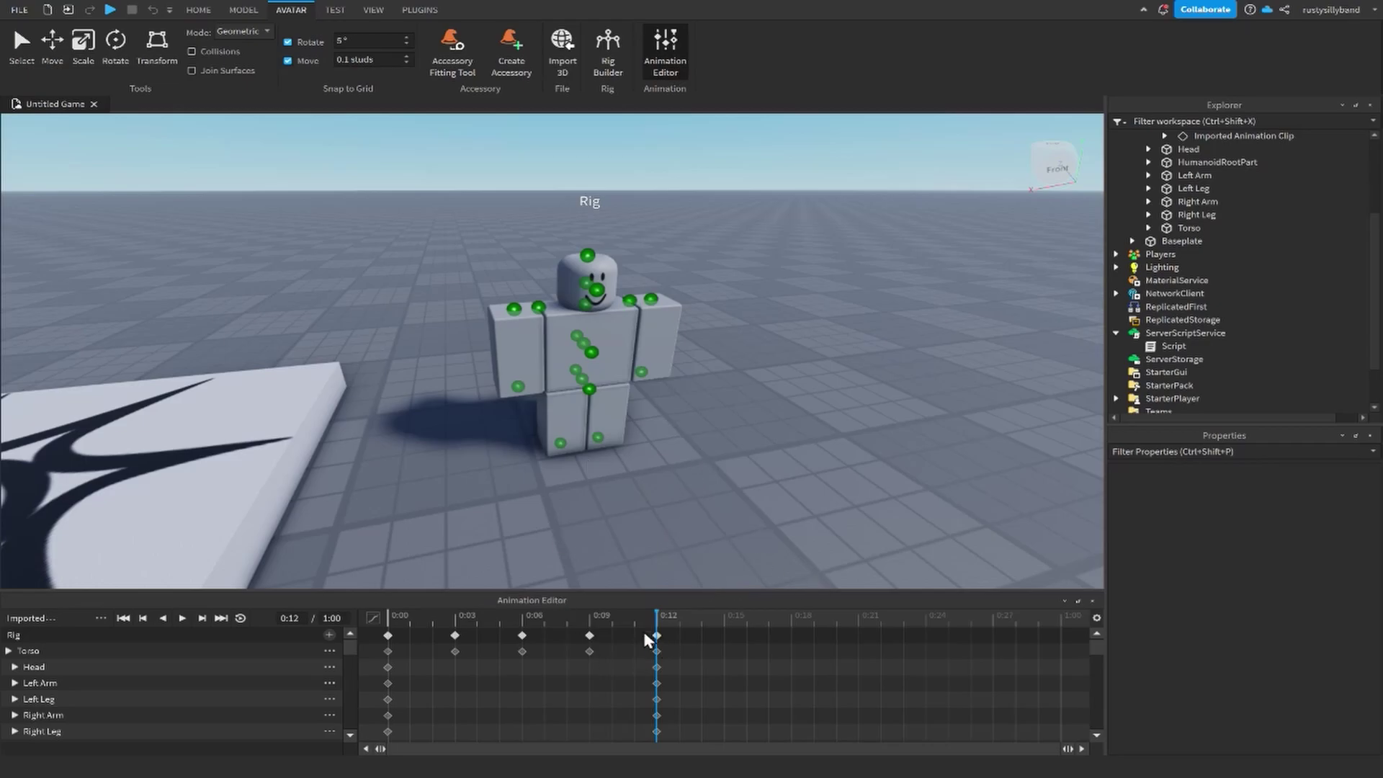
# Step: Replay the jump animation on the rig and check the animation priority options for the imported clip
pyautogui.press('space')
pyautogui.press('space')
pyautogui.scroll(-3, 687, 433)
pyautogui.scroll(3, 578, 559)
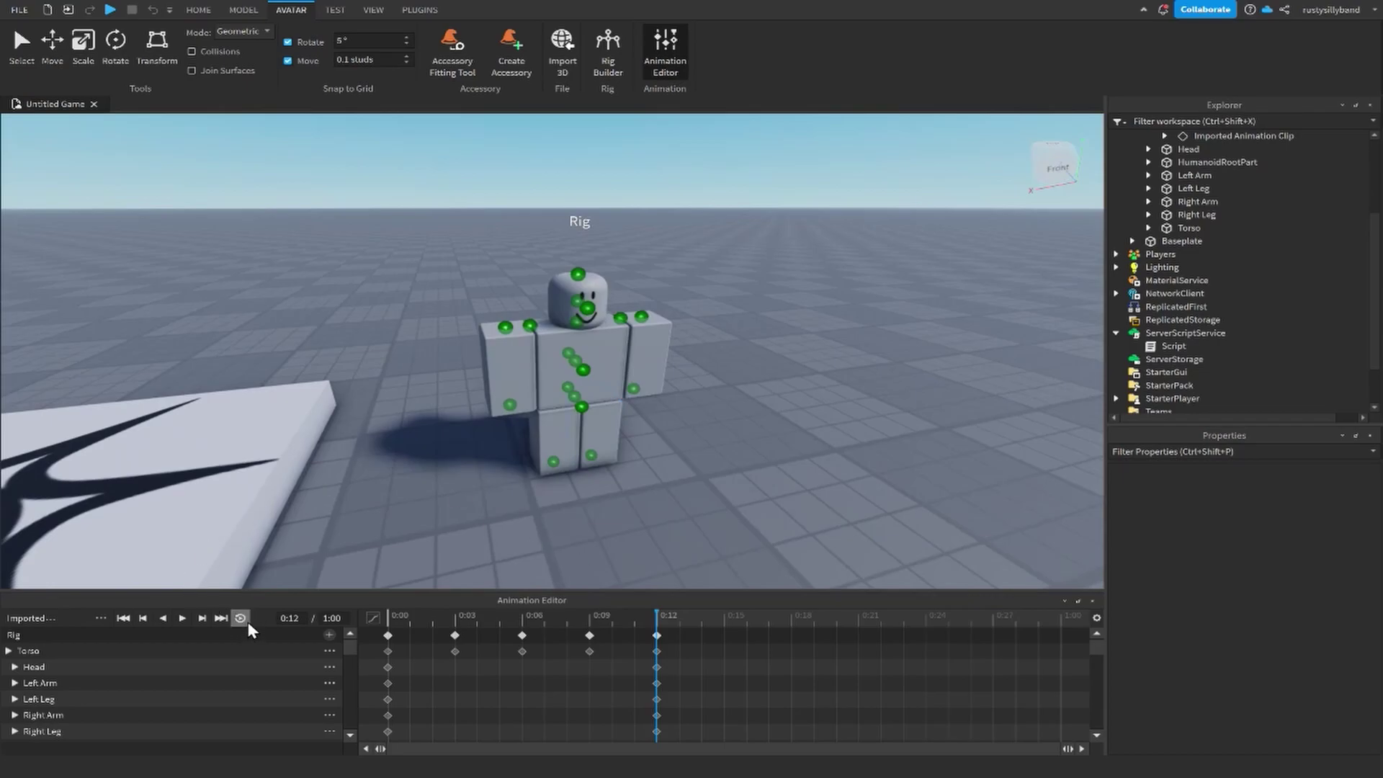
pyautogui.click(105, 623)
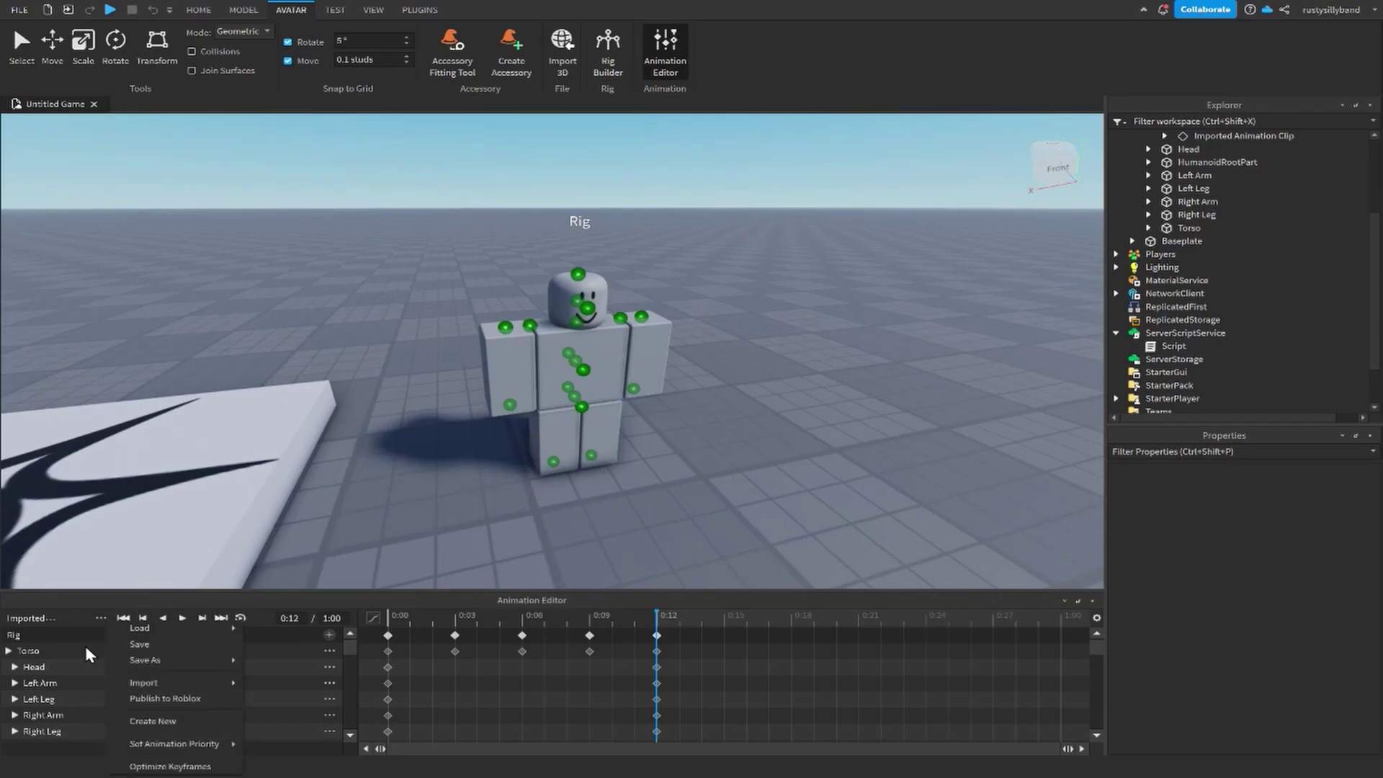
pyautogui.moveTo(209, 750)
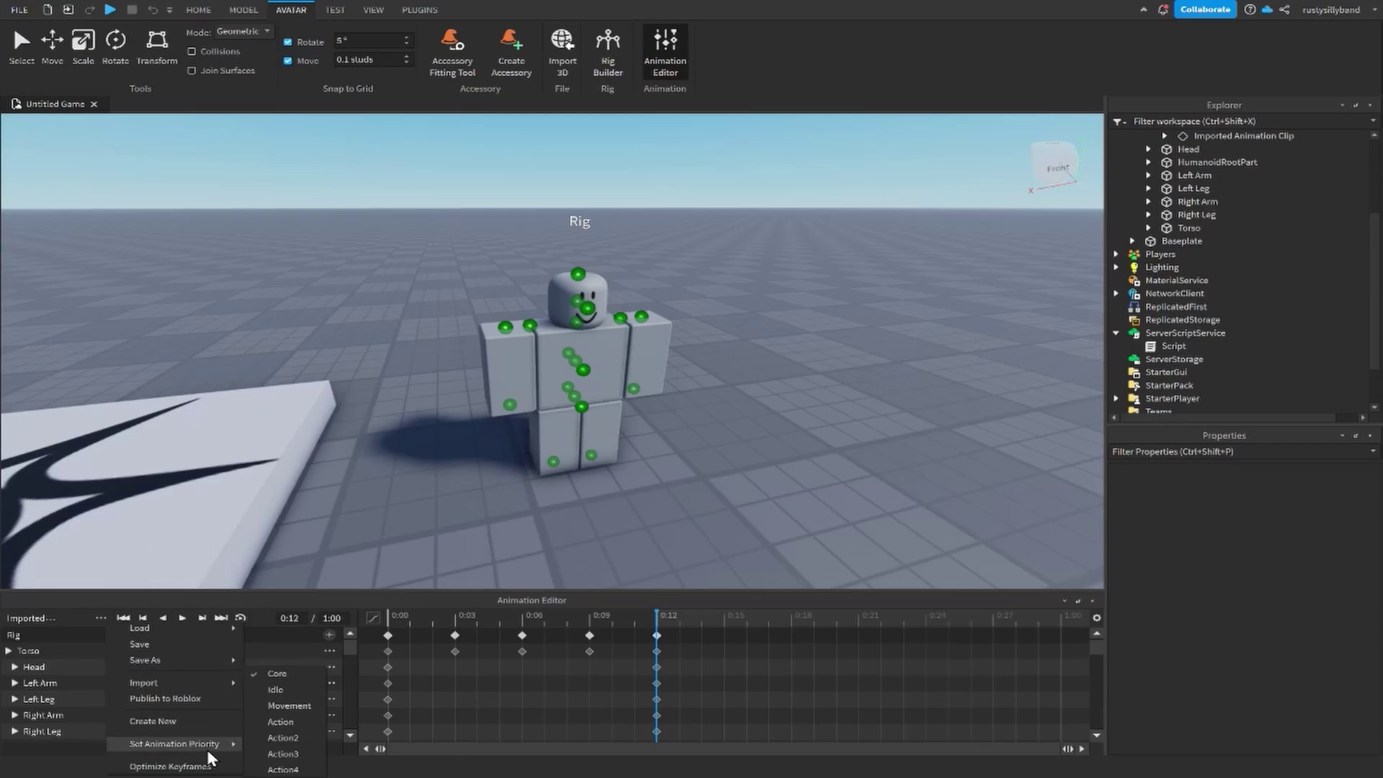
pyautogui.click(277, 689)
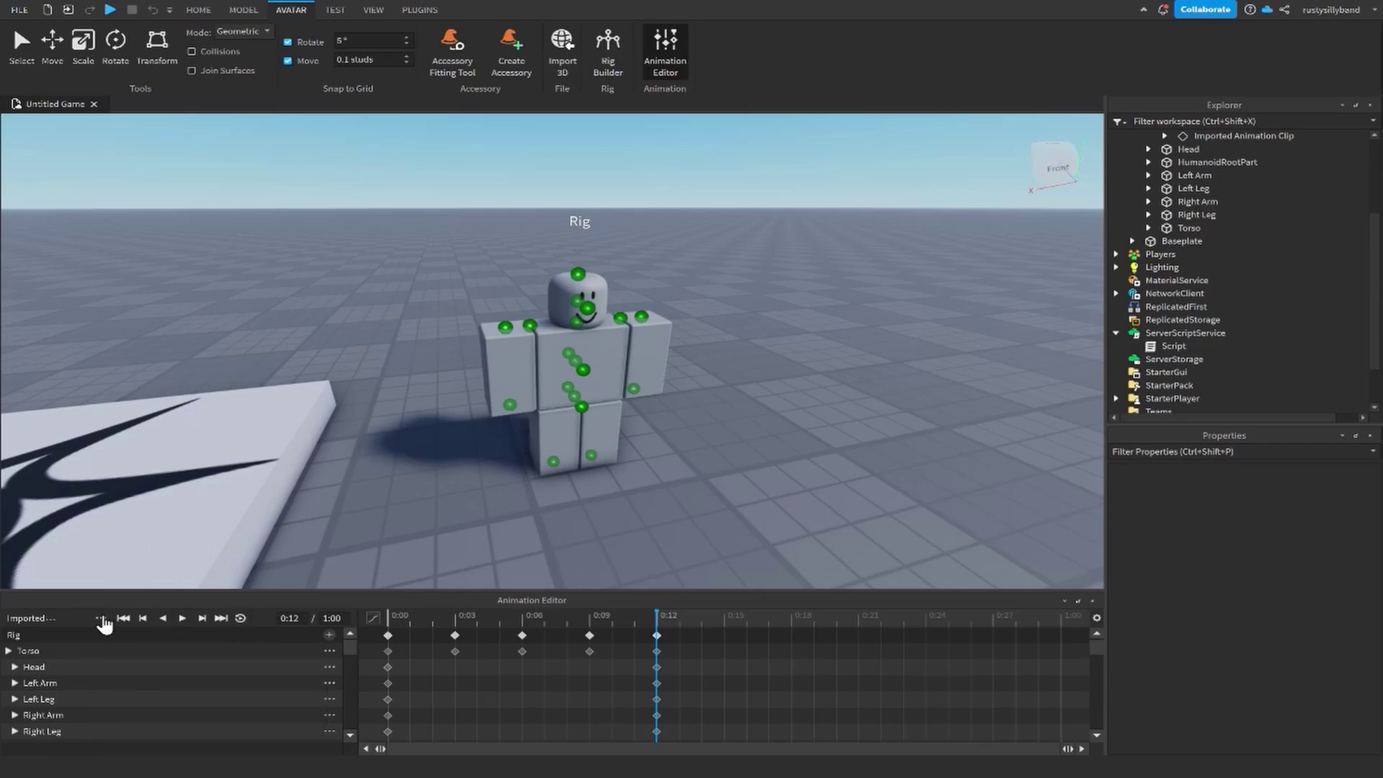
# Step: Publish the jump clip to Roblox with the title "imported animation clip" and copy its asset ID
pyautogui.click(101, 620)
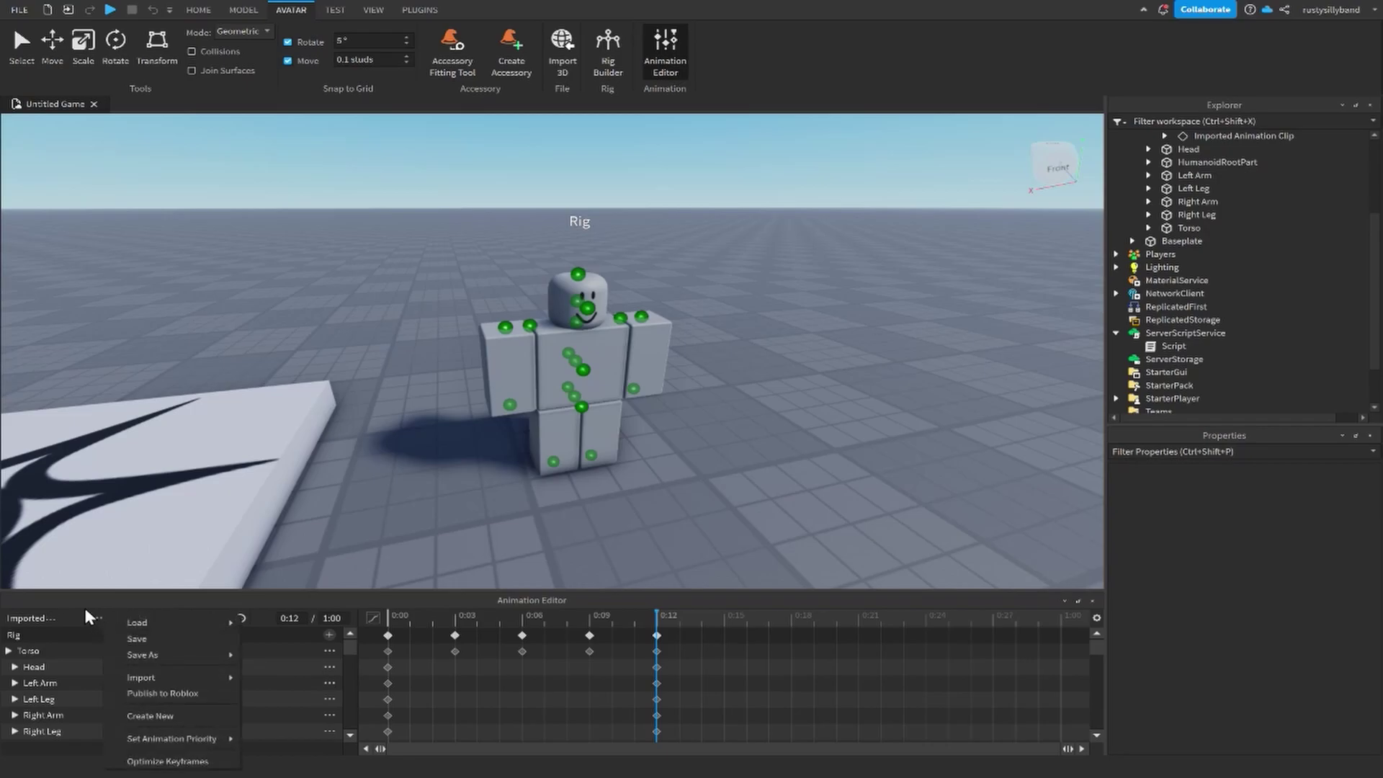
pyautogui.click(176, 694)
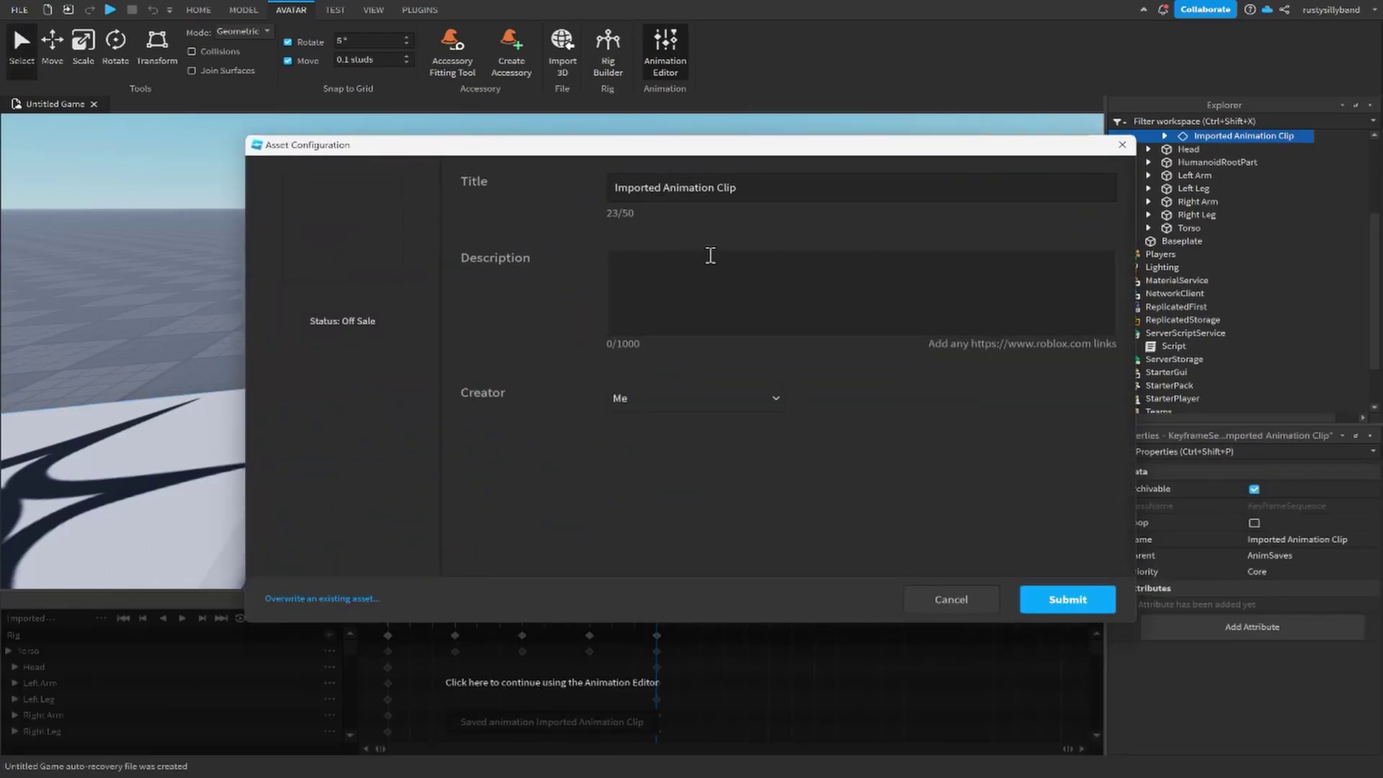
pyautogui.moveTo(612, 189); pyautogui.dragTo(853, 238)
pyautogui.click(764, 296)
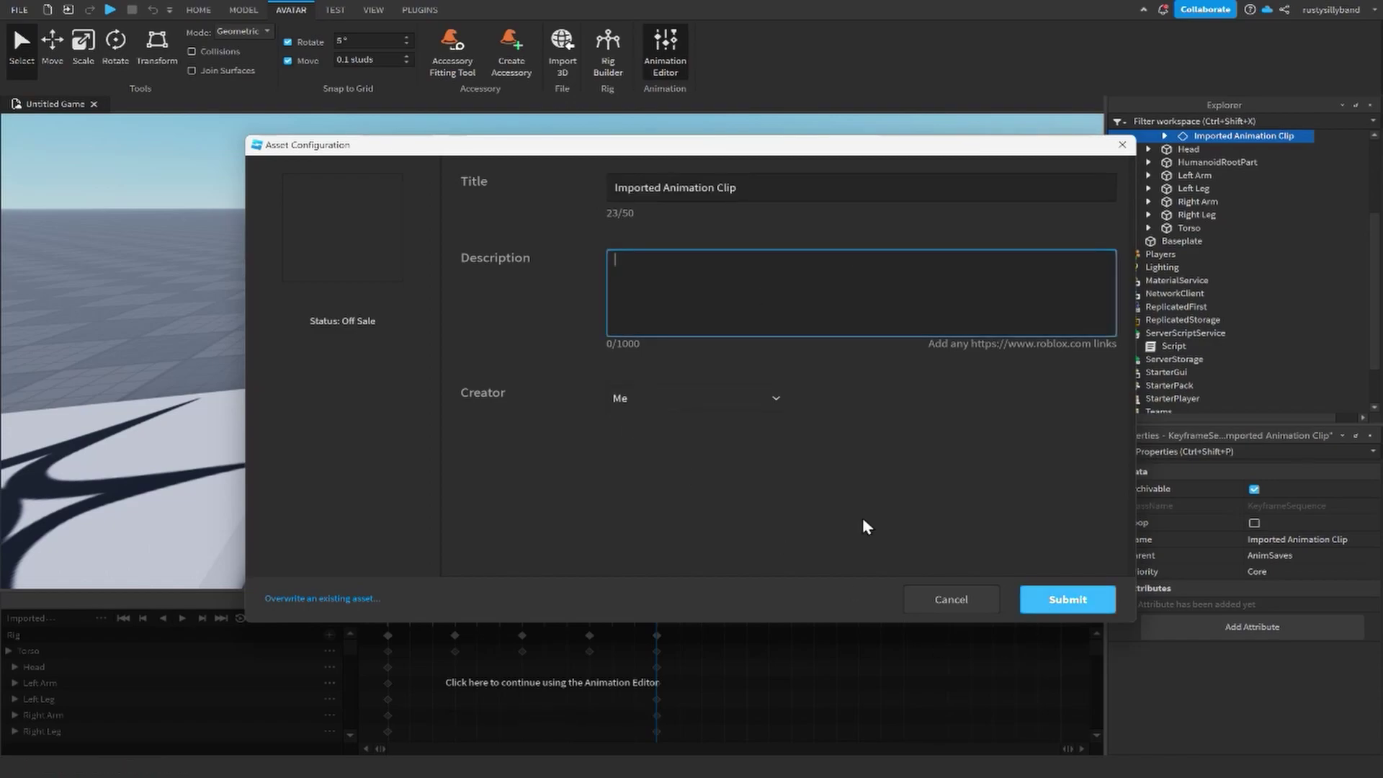
pyautogui.click(764, 177)
pyautogui.hotkey('ctrl', 'a')
pyautogui.write('imported animation clip')
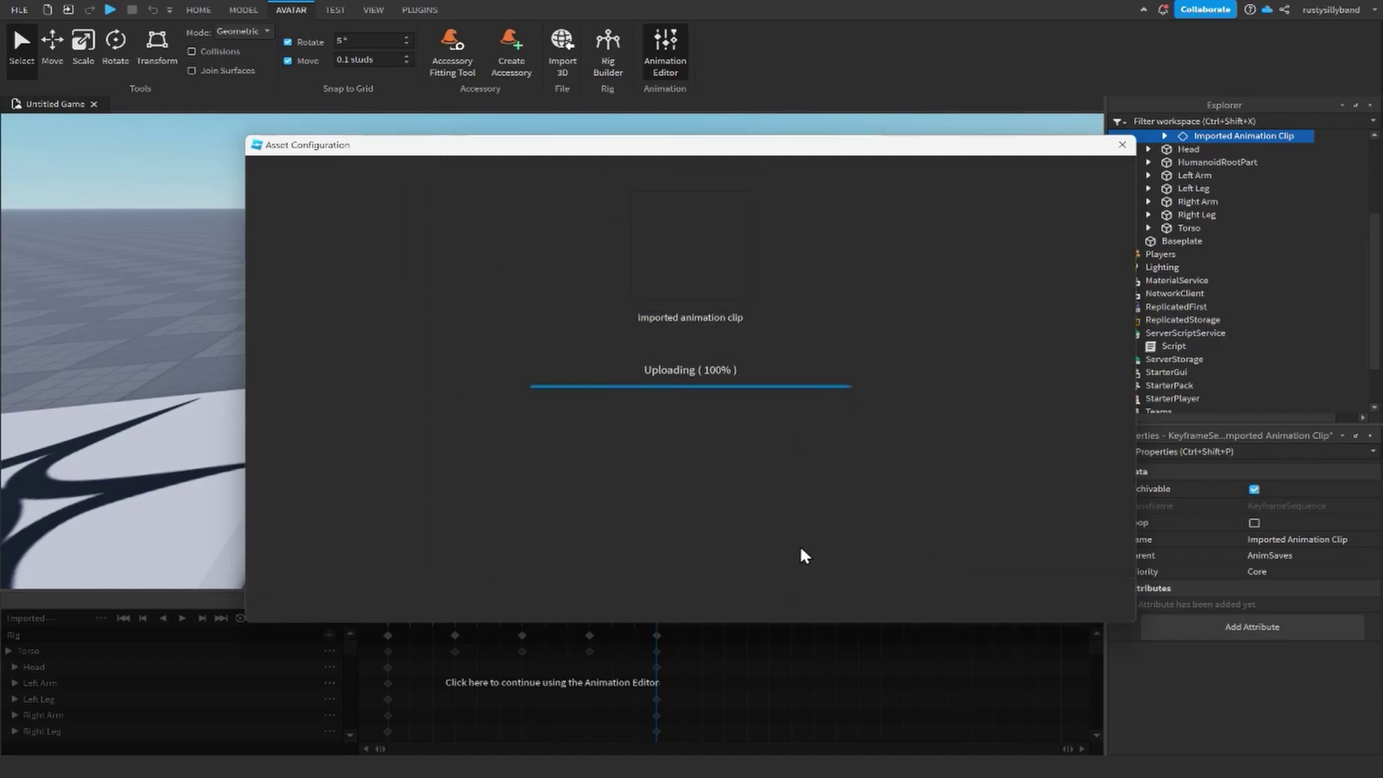
pyautogui.click(728, 340)
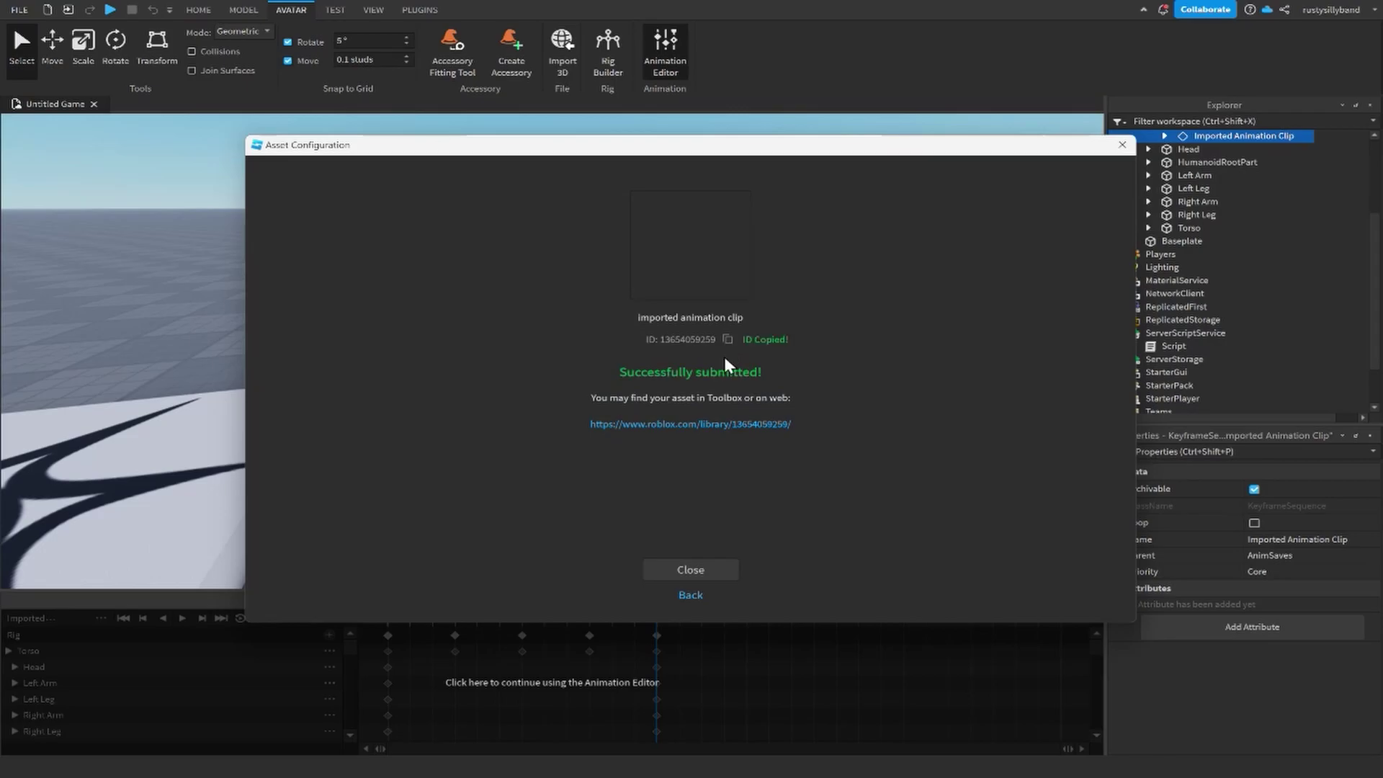
pyautogui.click(677, 570)
pyautogui.click(1174, 347)
pyautogui.doubleClick(1174, 347)
pyautogui.click(627, 199)
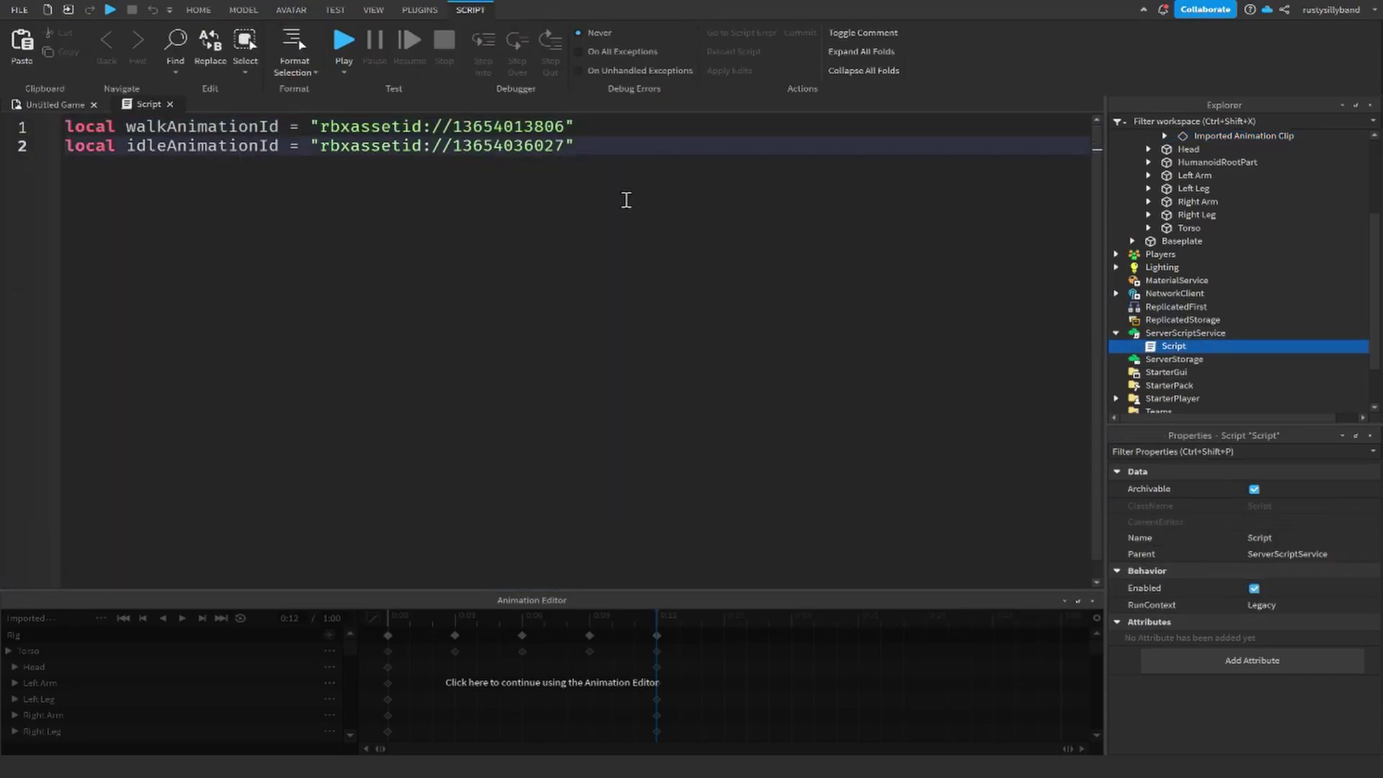
pyautogui.press('Return')
pyautogui.write('local jumpAnimationId = "')
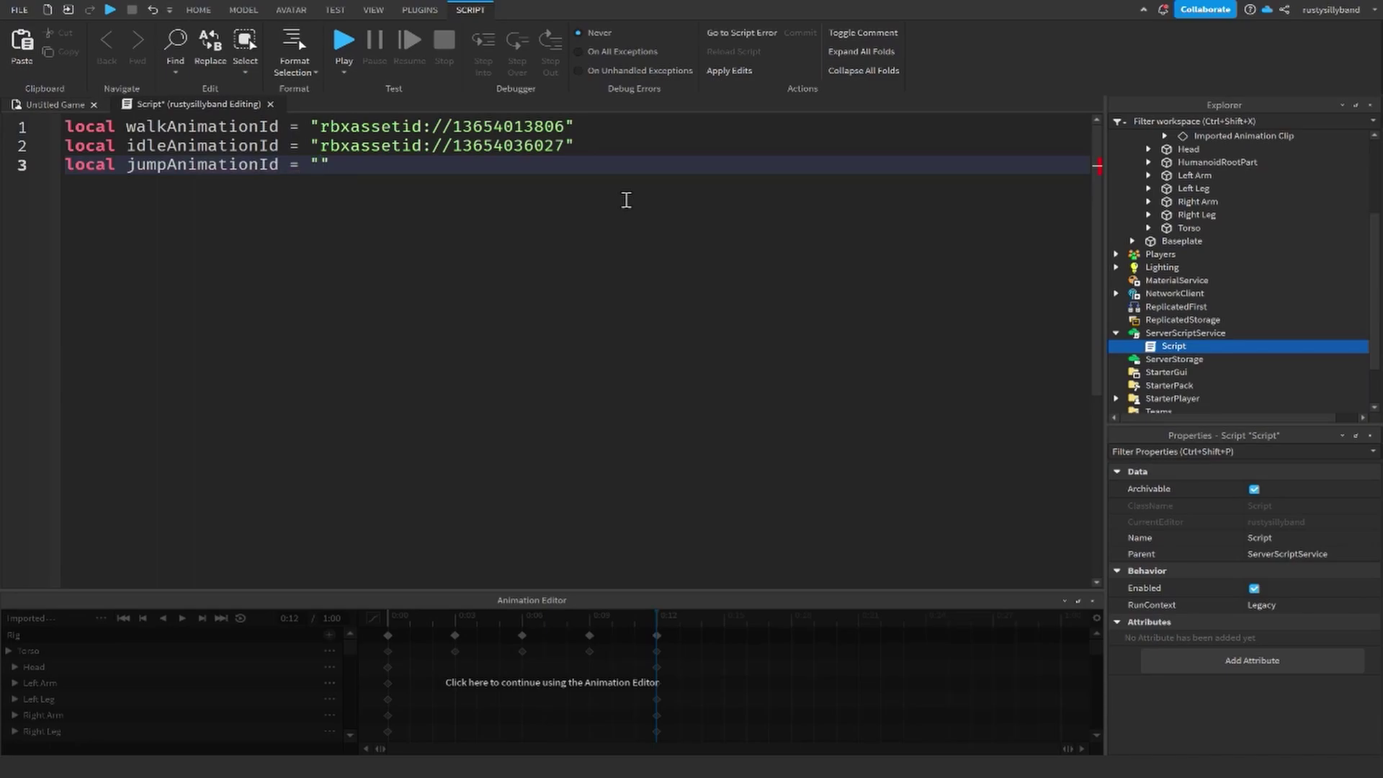
pyautogui.write('rbxassetid')
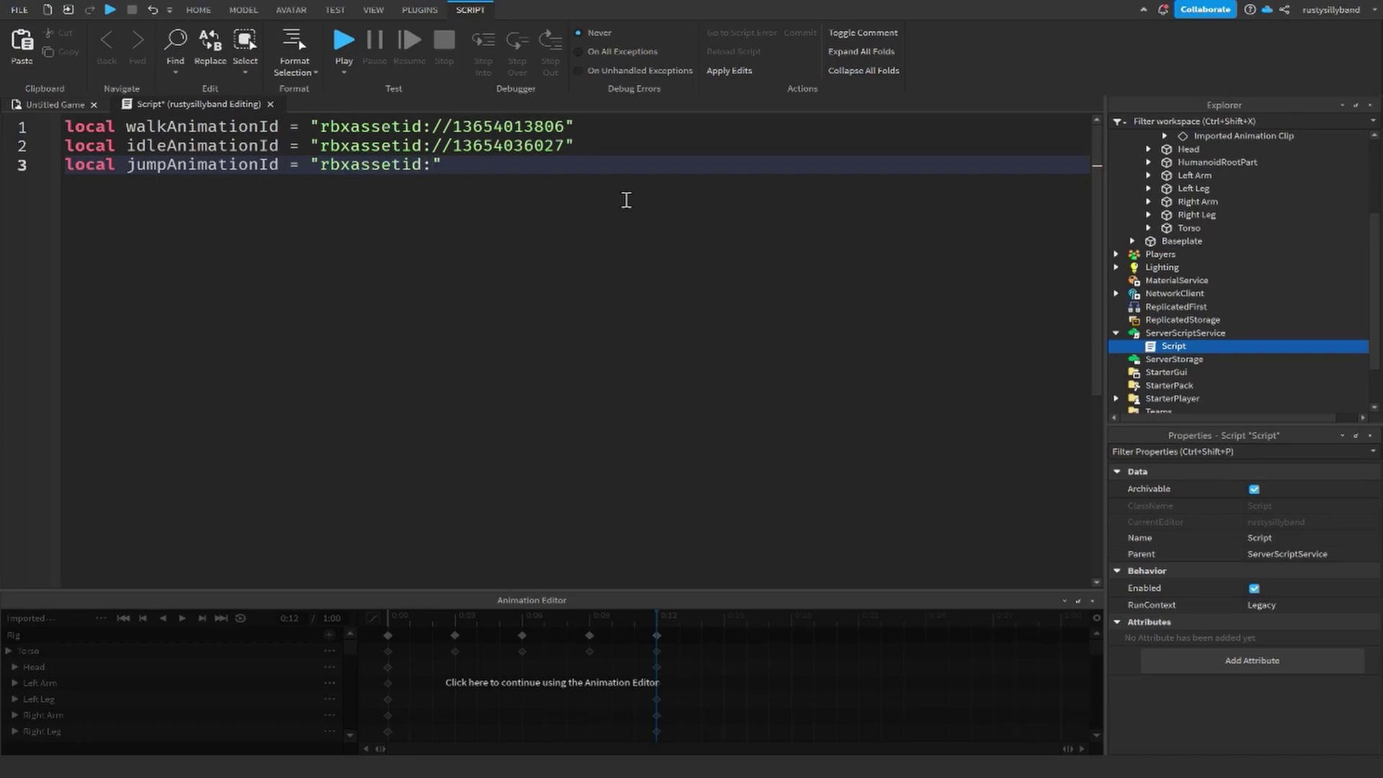
pyautogui.write('://')
pyautogui.hotkey('ctrl', 'v')
pyautogui.moveTo(565, 165); pyautogui.dragTo(430, 165)
pyautogui.click(652, 157)
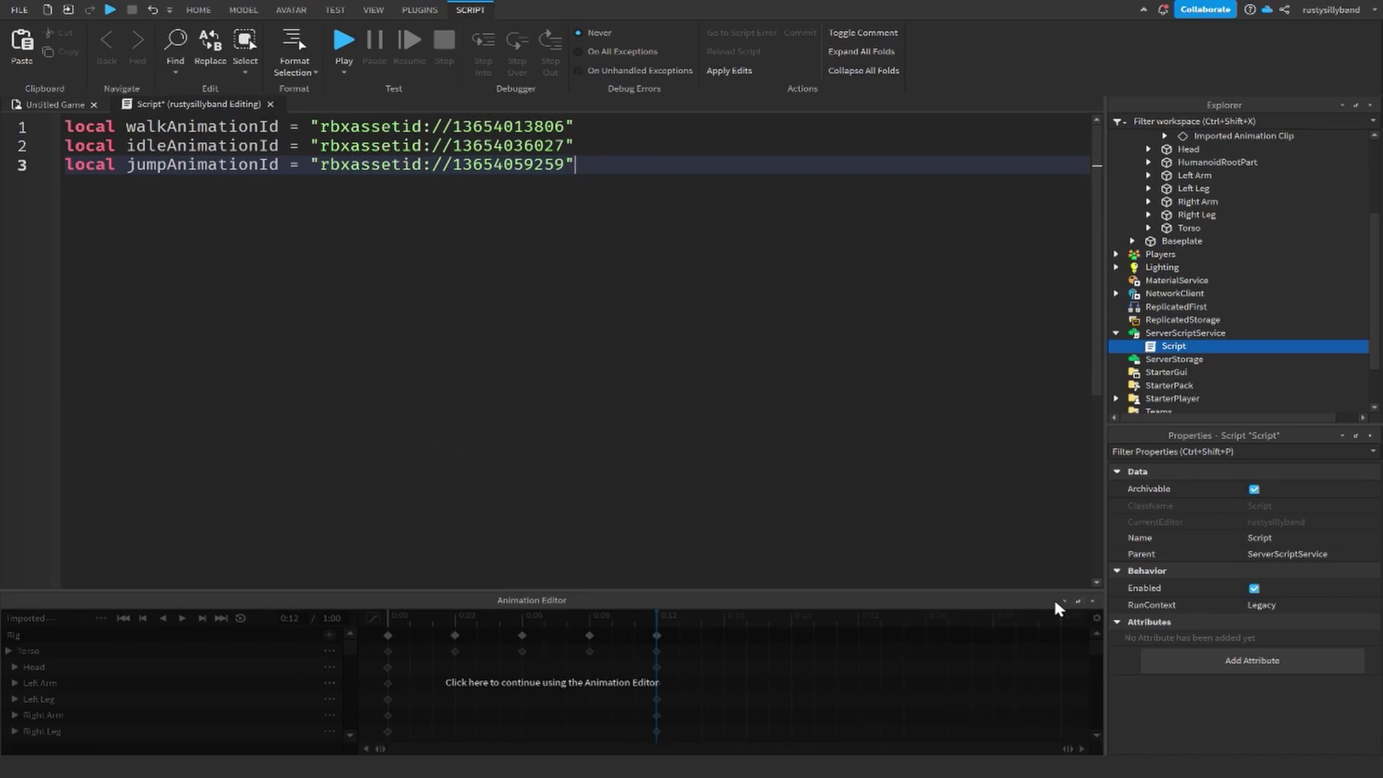
# Step: Close the Animation Editor and add local players = game:GetService("Players") on line 5 of the script
pyautogui.click(1093, 601)
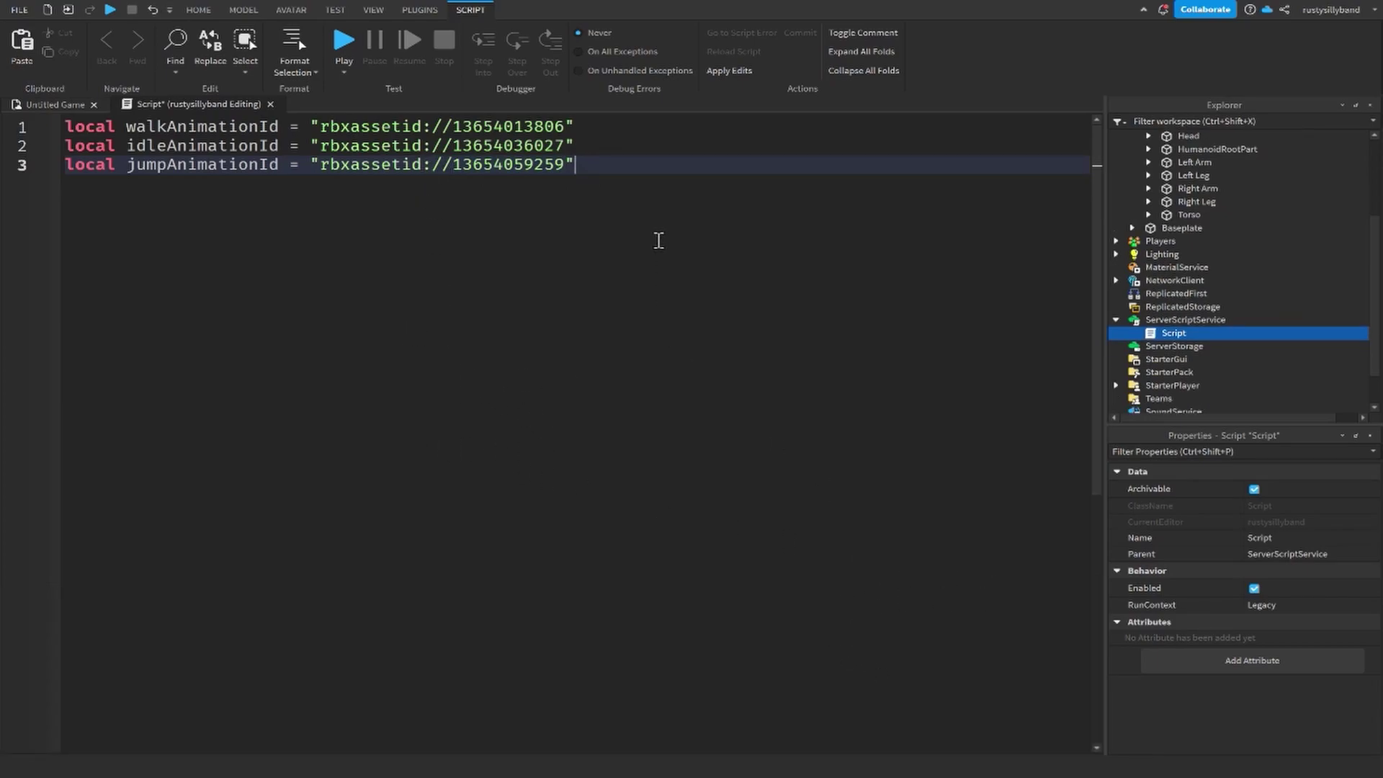
pyautogui.press('Return')
pyautogui.press('Return')
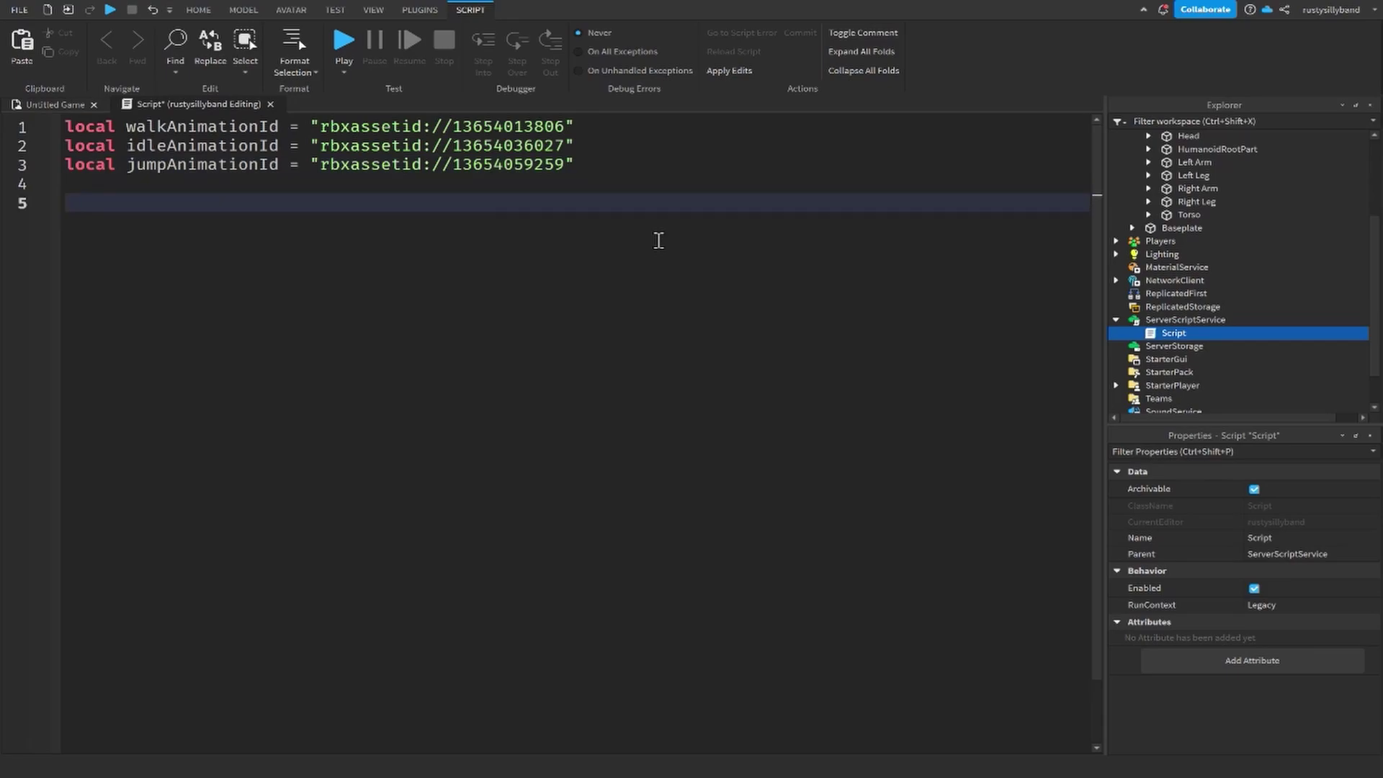
pyautogui.write('local players = game:Get')
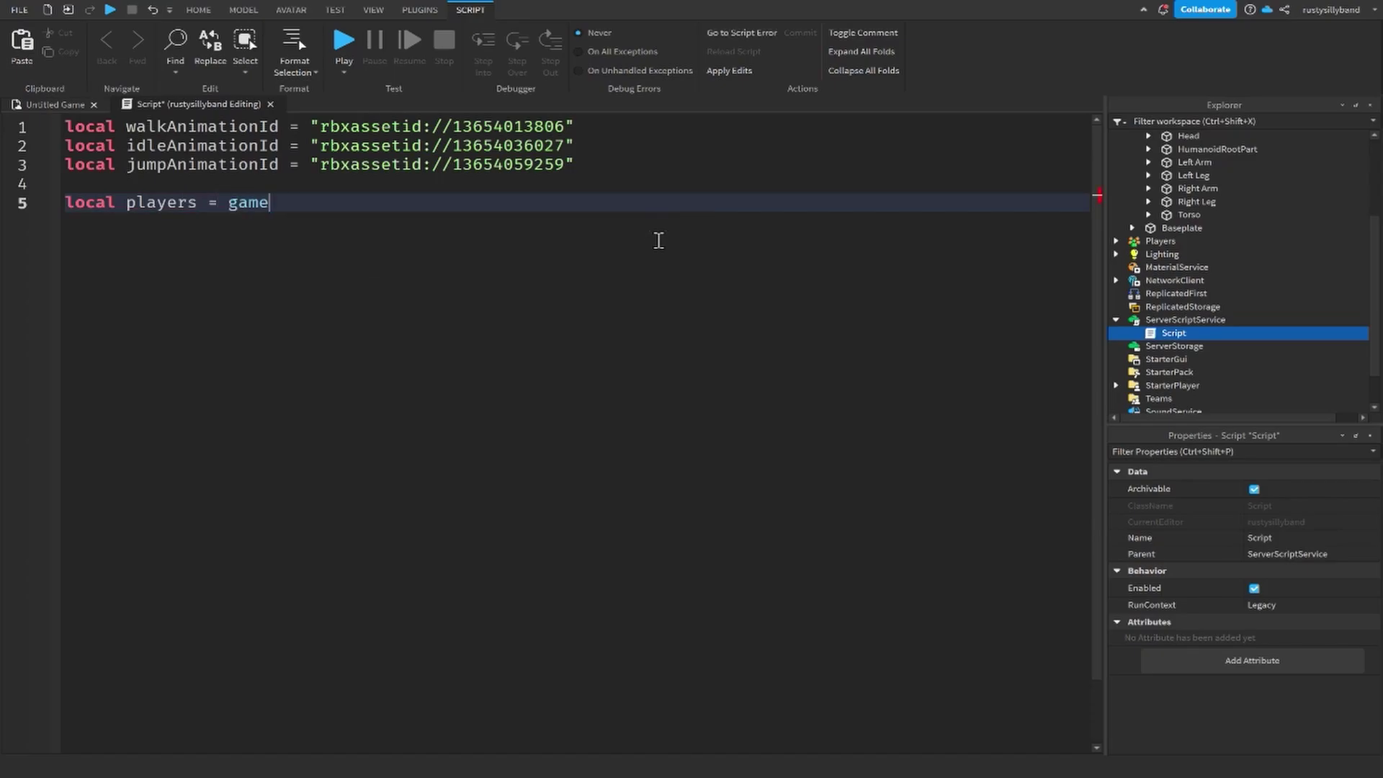
pyautogui.press('Tab')
pyautogui.write('("')
pyautogui.press('Tab')
pyautogui.press('Right')
pyautogui.press('Right')
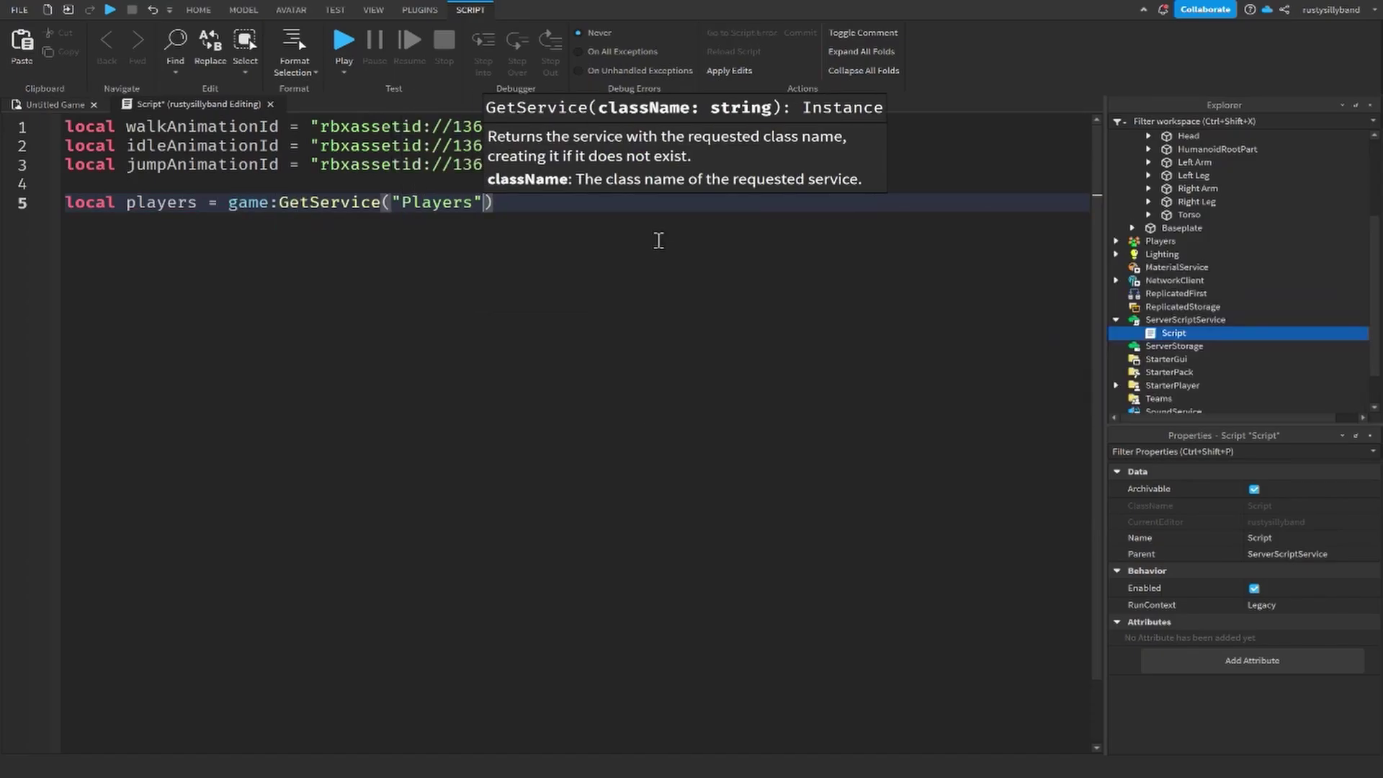
# Step: Define a local function onCharacterAdded(character) on line 7, below the players variable
pyautogui.press('Return')
pyautogui.press('Return')
pyautogui.write('local function')
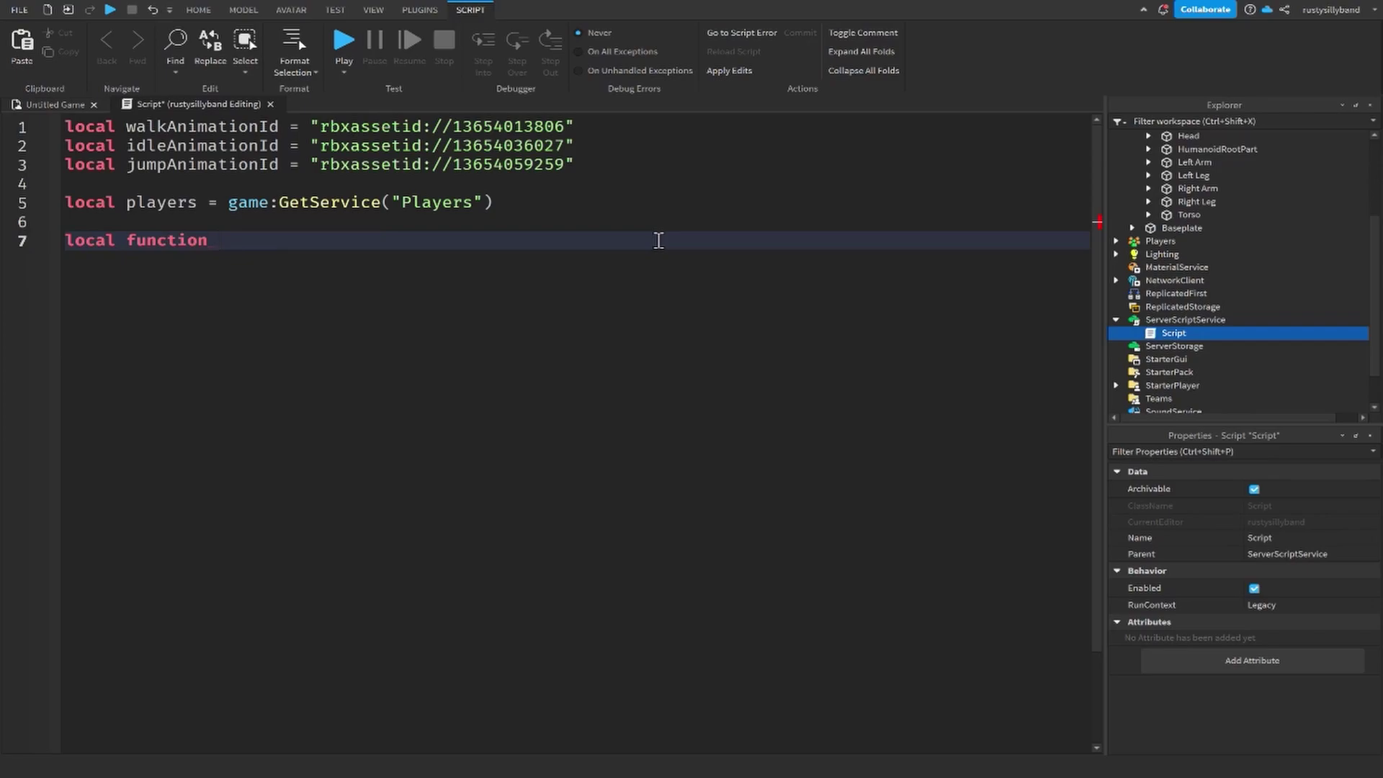
pyautogui.write(' onCharacterAdded(')
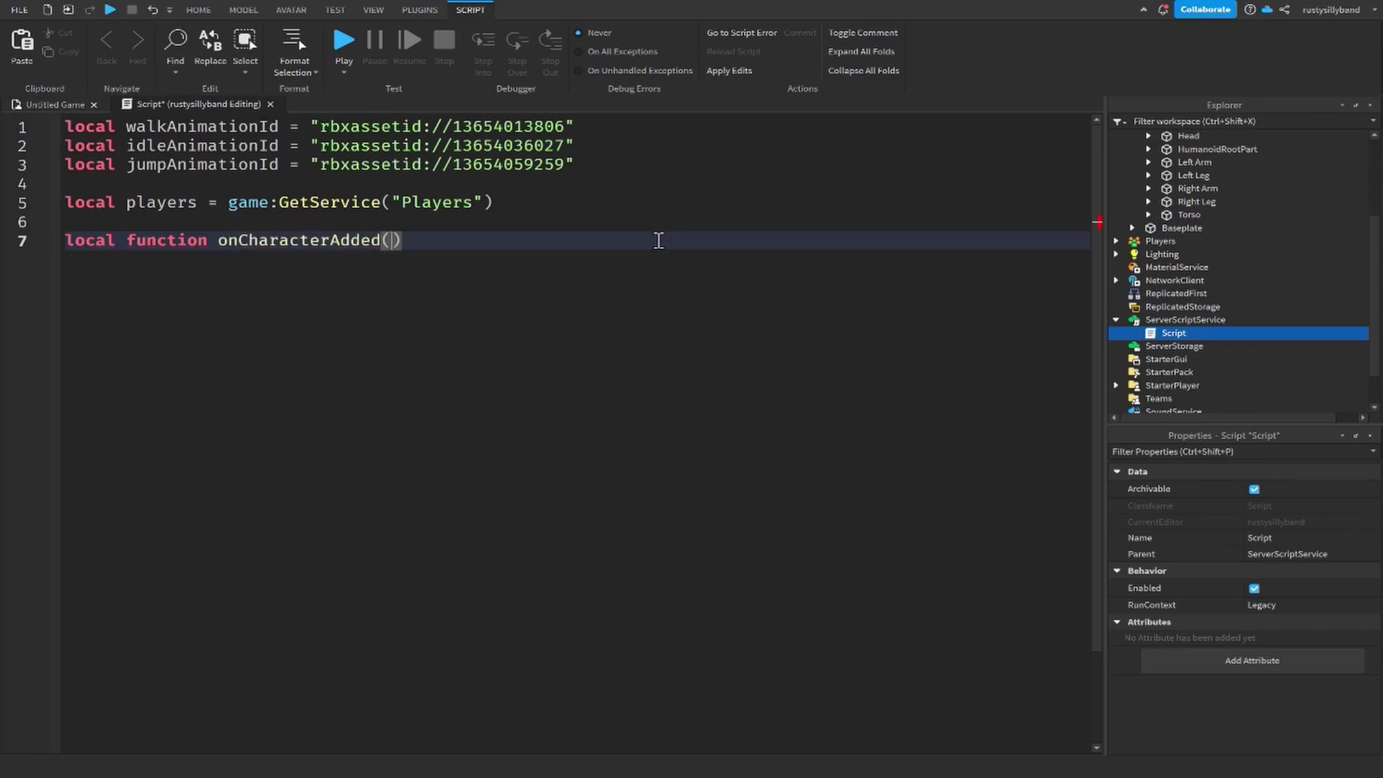
pyautogui.write('character')
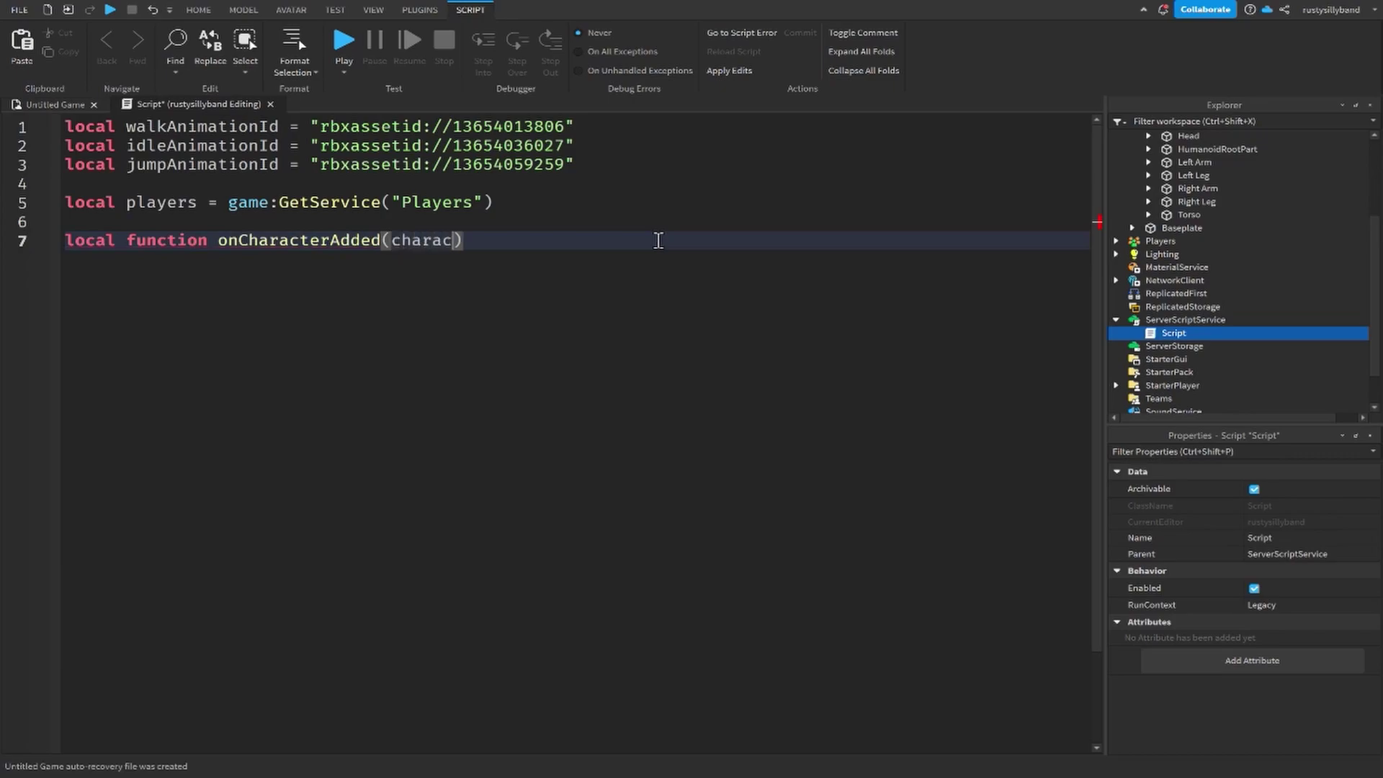
pyautogui.press('Return')
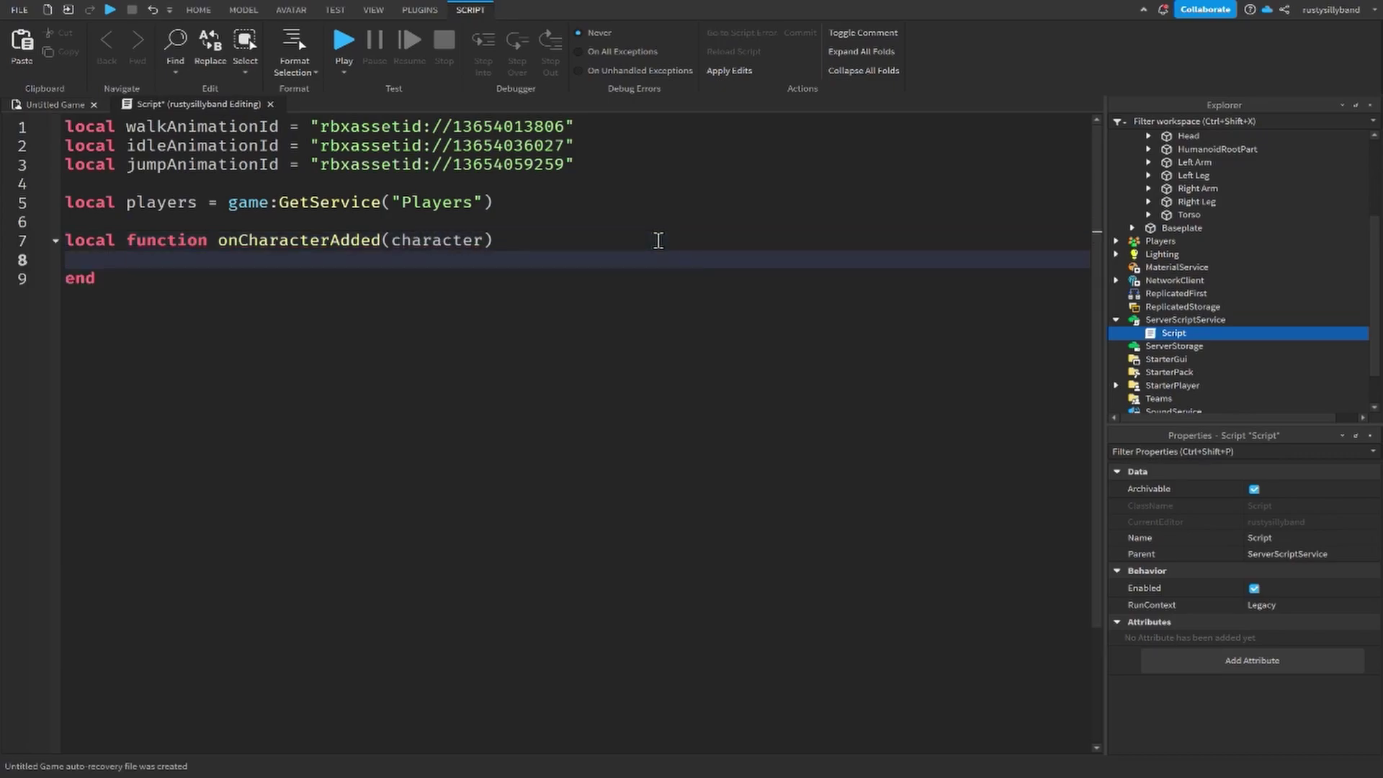
# Step: Inside onCharacterAdded, add local humanoid = character:WaitForChild("Humanoid")
pyautogui.write('local h')
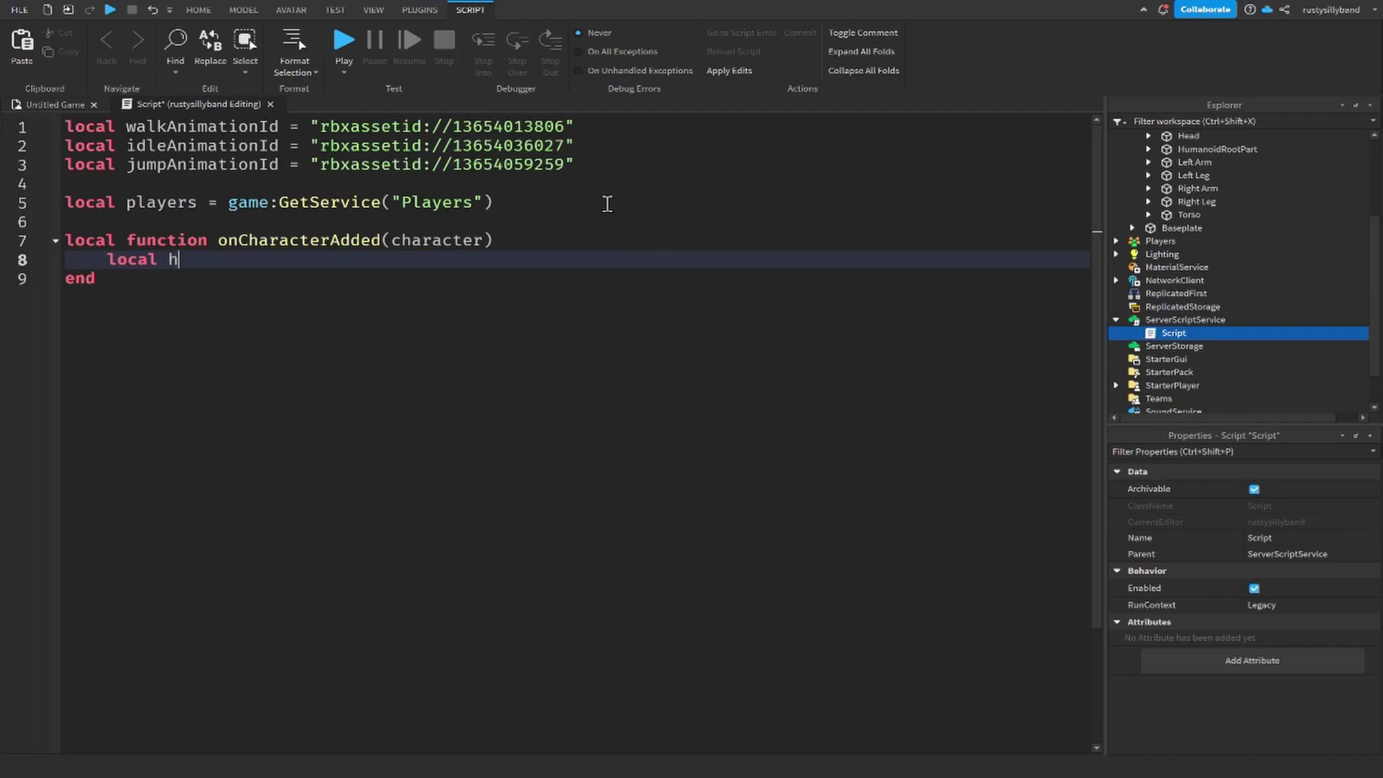
pyautogui.write('umanoid = character:WaitForChild')
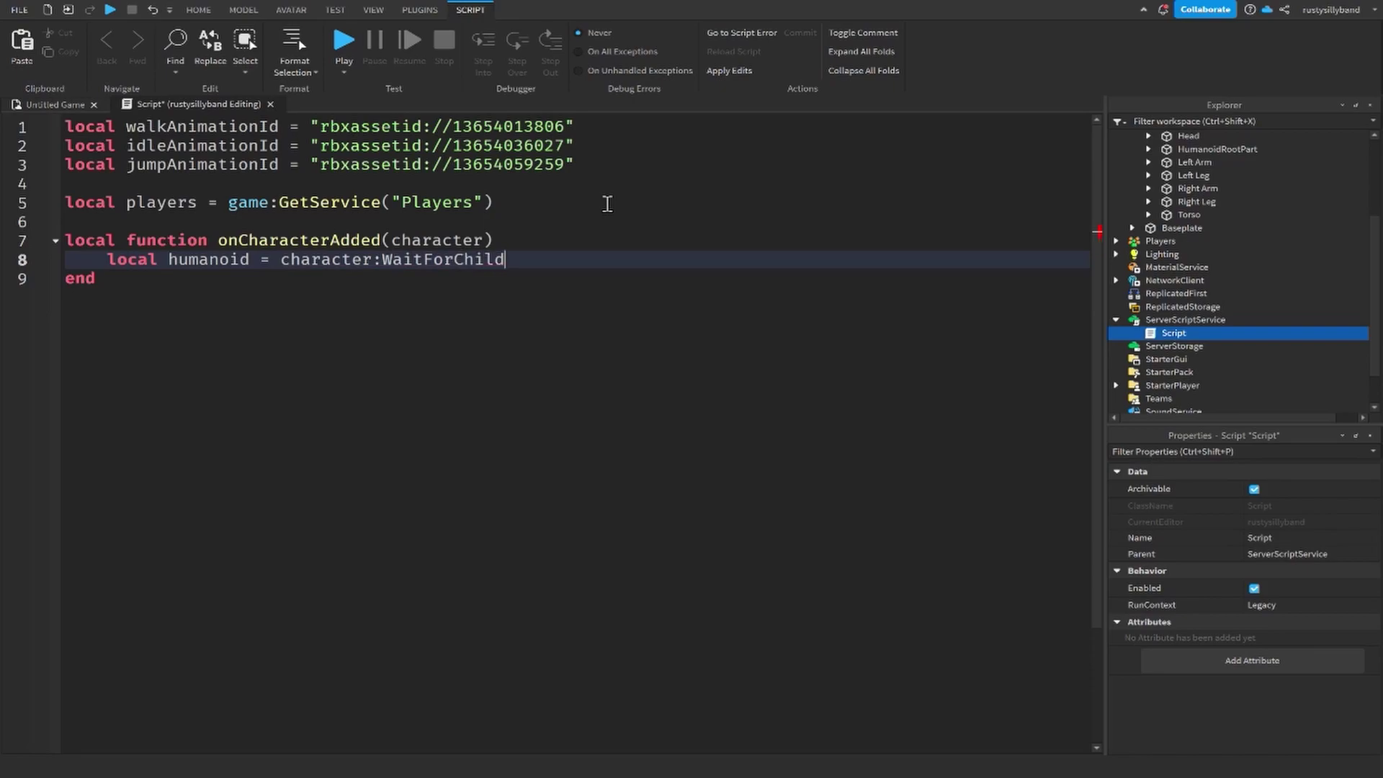
pyautogui.write('("')
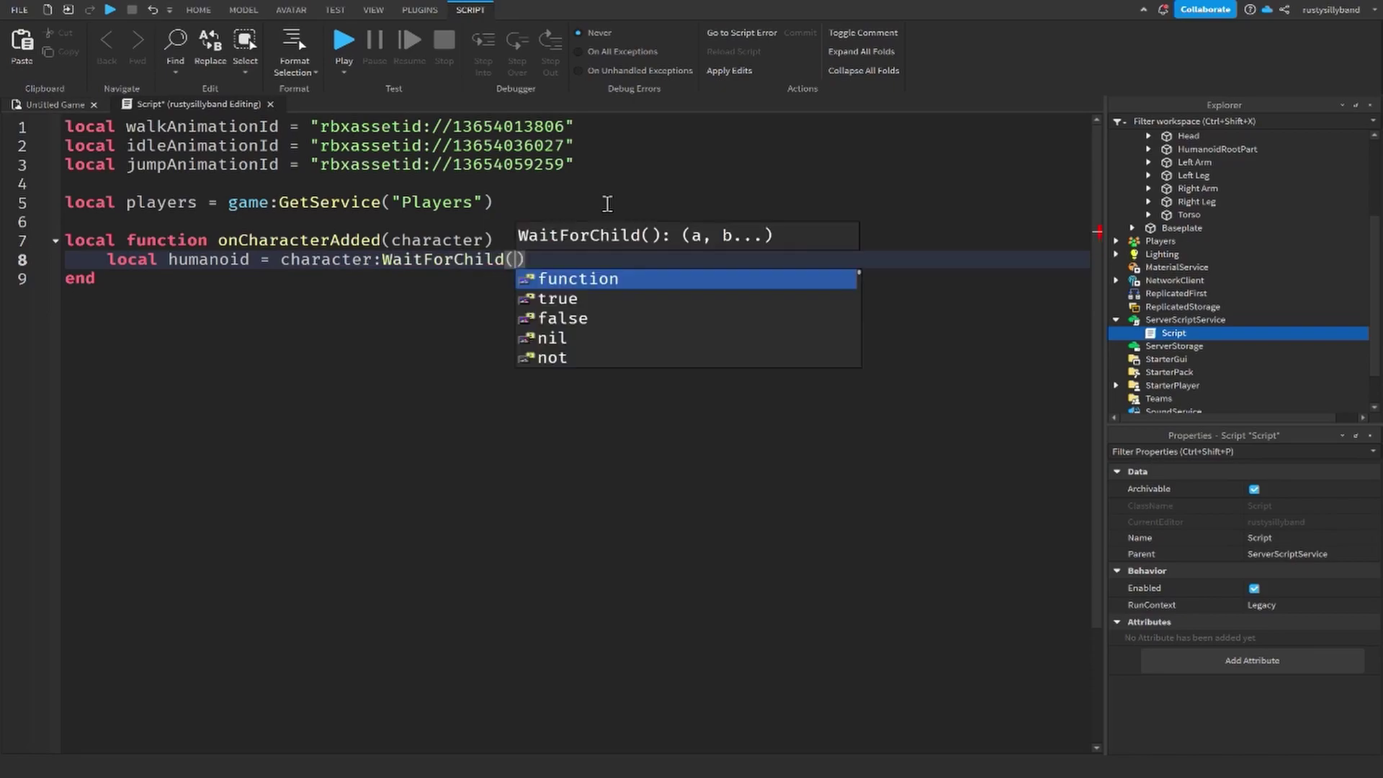
pyautogui.write('Humanoid")')
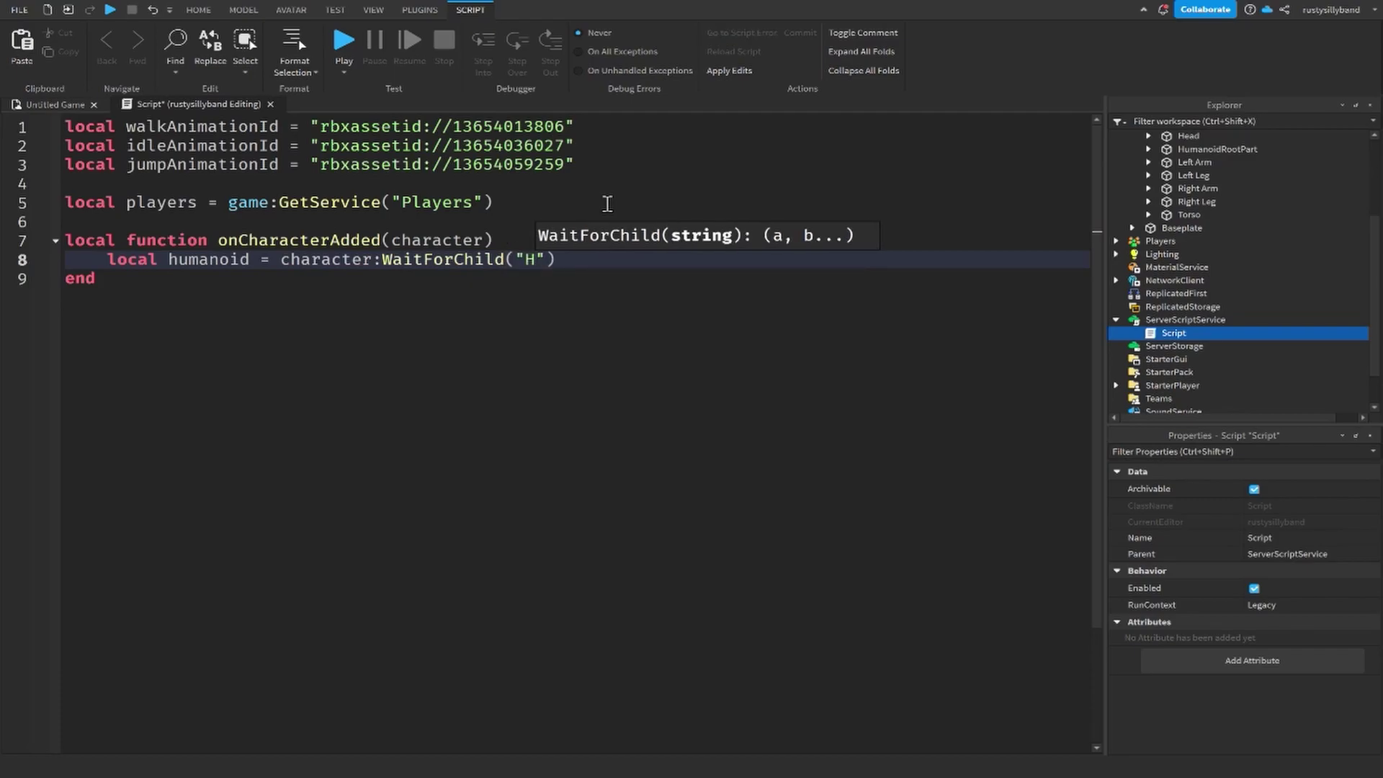
pyautogui.press('Return')
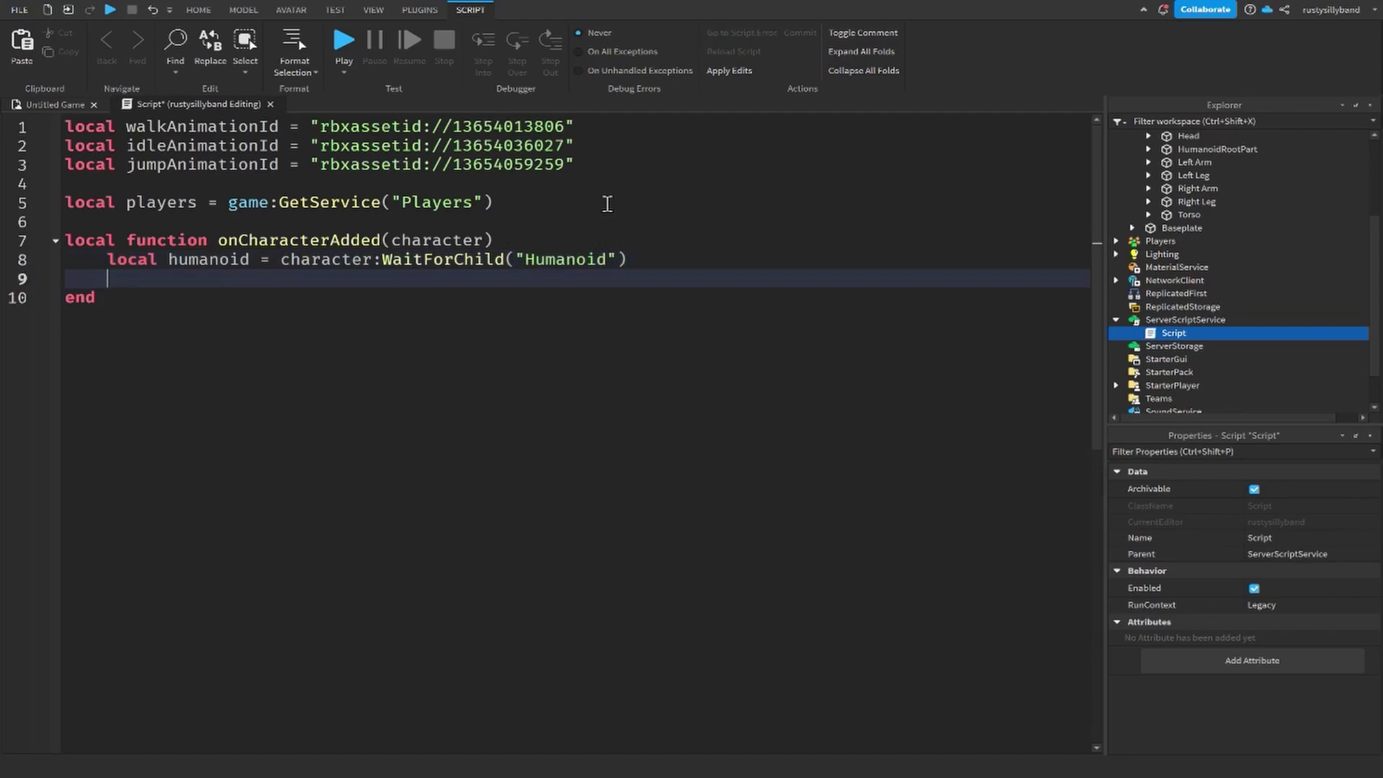
# Step: Begin a local variable declaration for the animate script on line 10, inside onCharacterAdded
pyautogui.press('Return')
pyautogui.write('local animate')
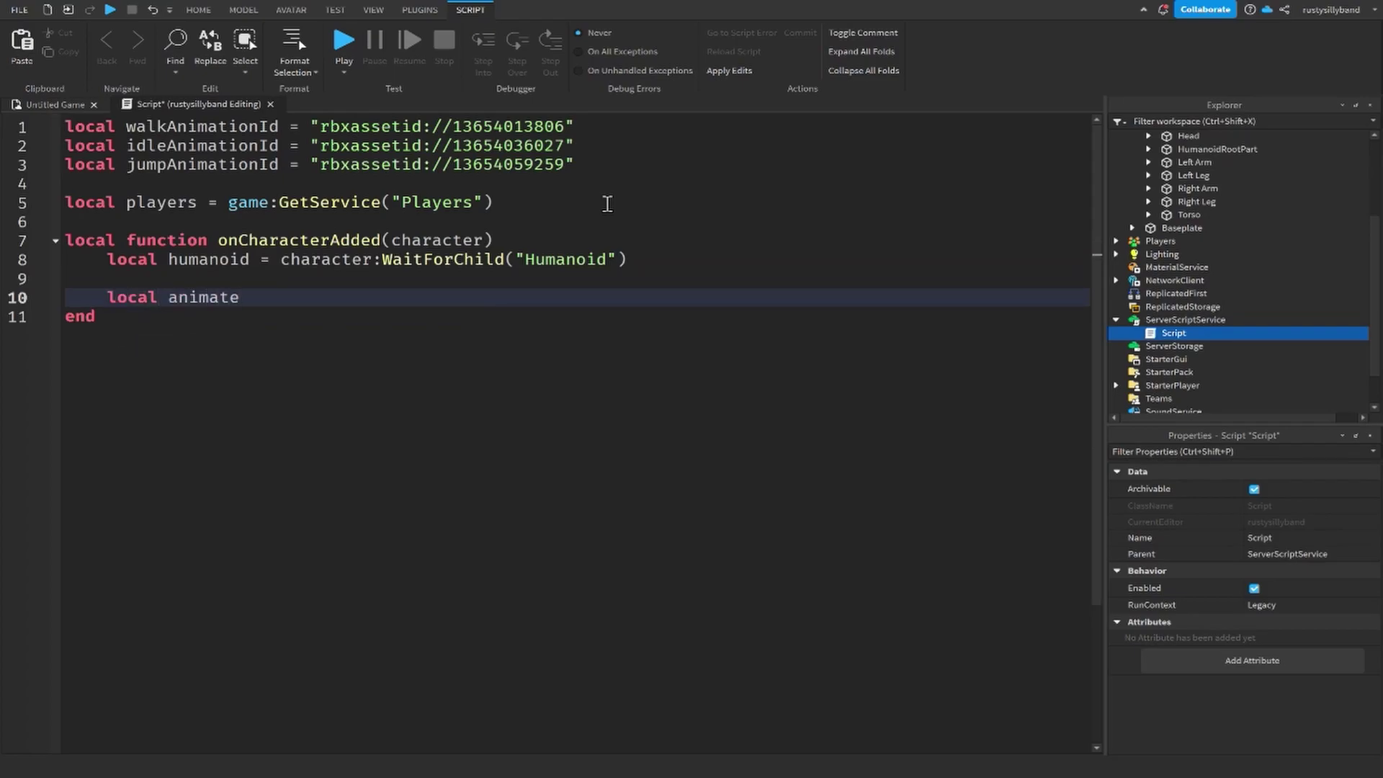
pyautogui.write('ript')
# Step: Start a playtest and expand the Animate script inside the player's character in the Workspace
pyautogui.click(345, 40)
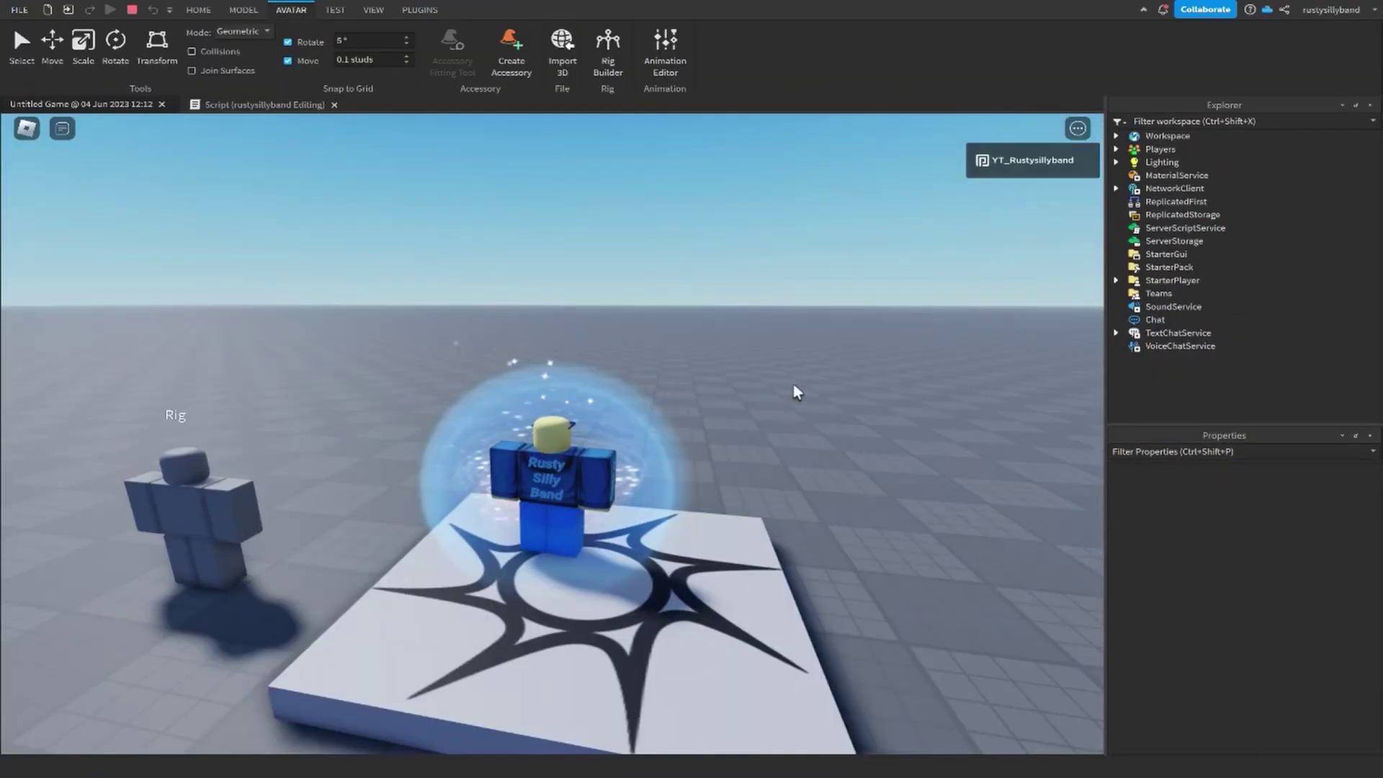
pyautogui.click(1116, 136)
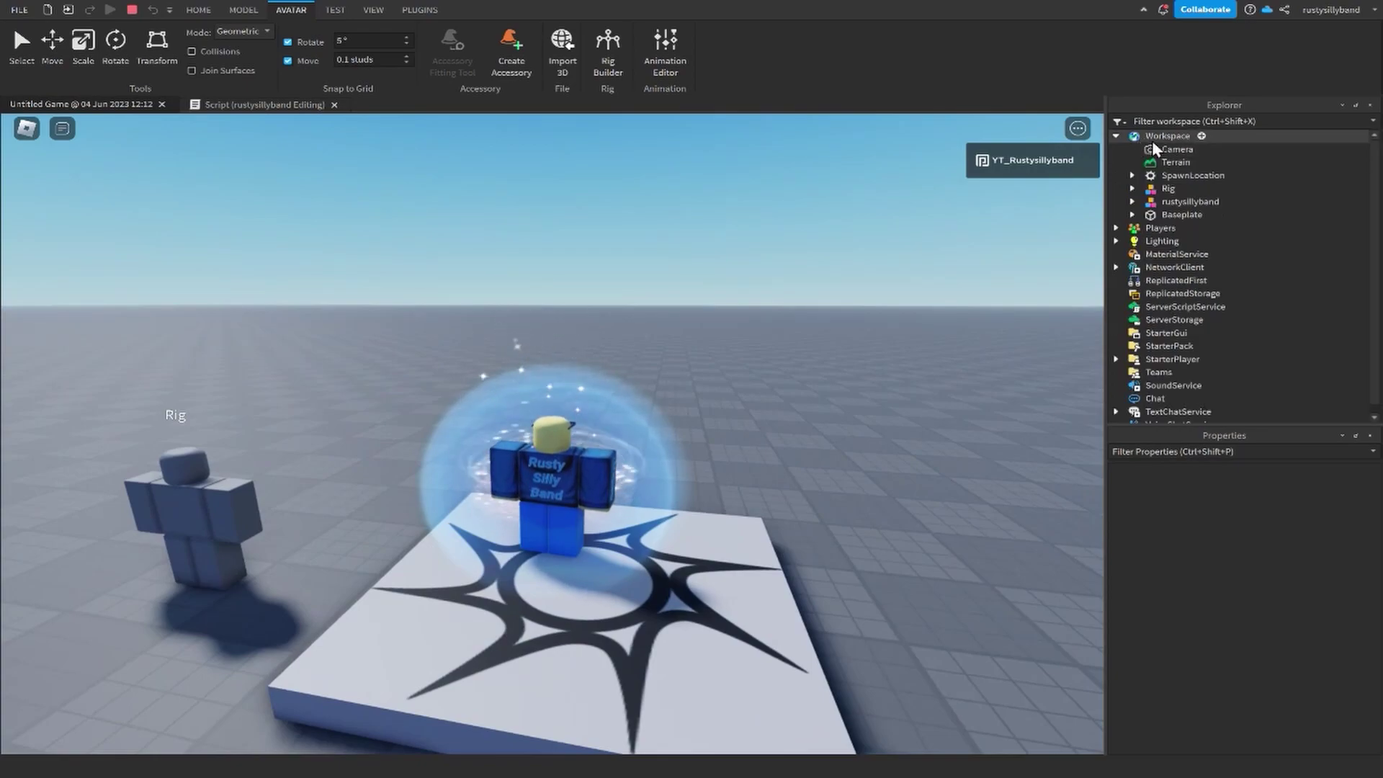
pyautogui.click(1117, 136)
pyautogui.click(1116, 136)
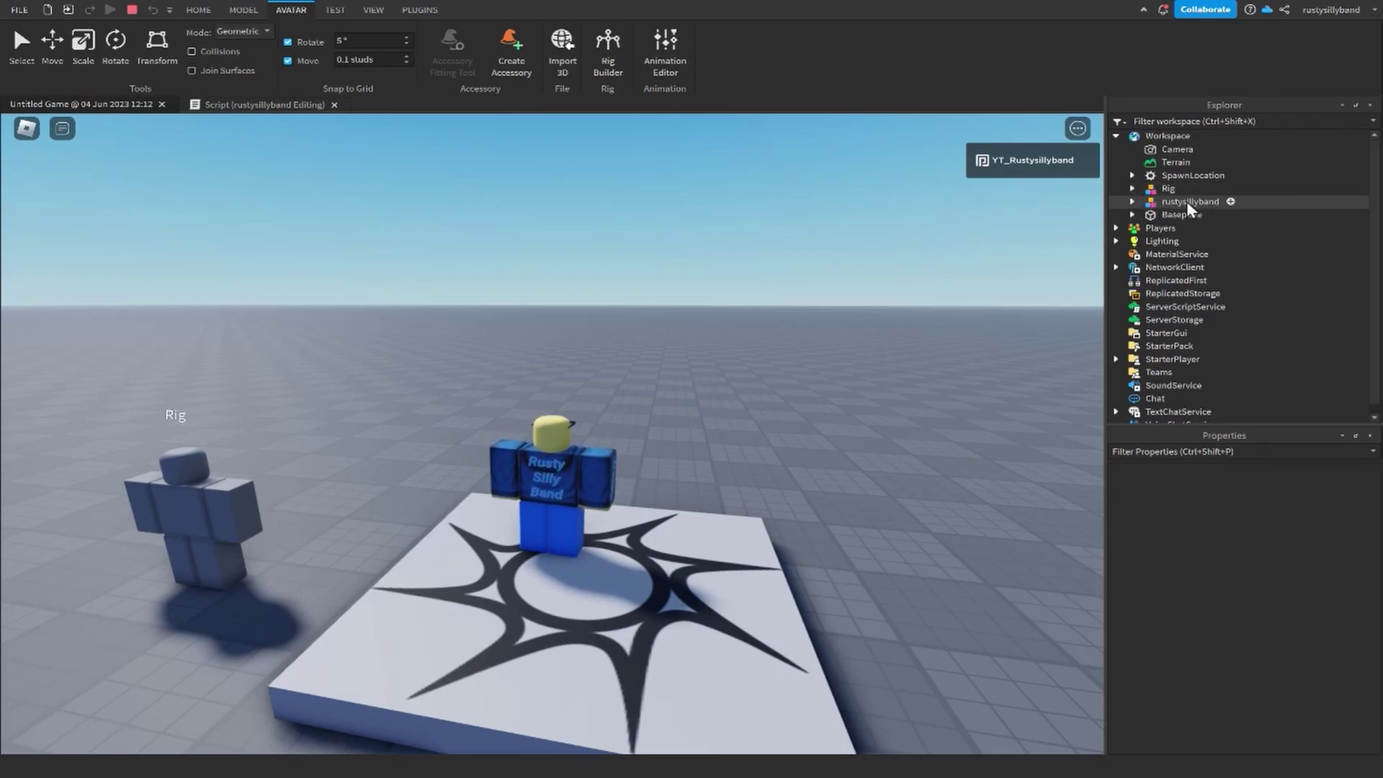
pyautogui.click(1133, 203)
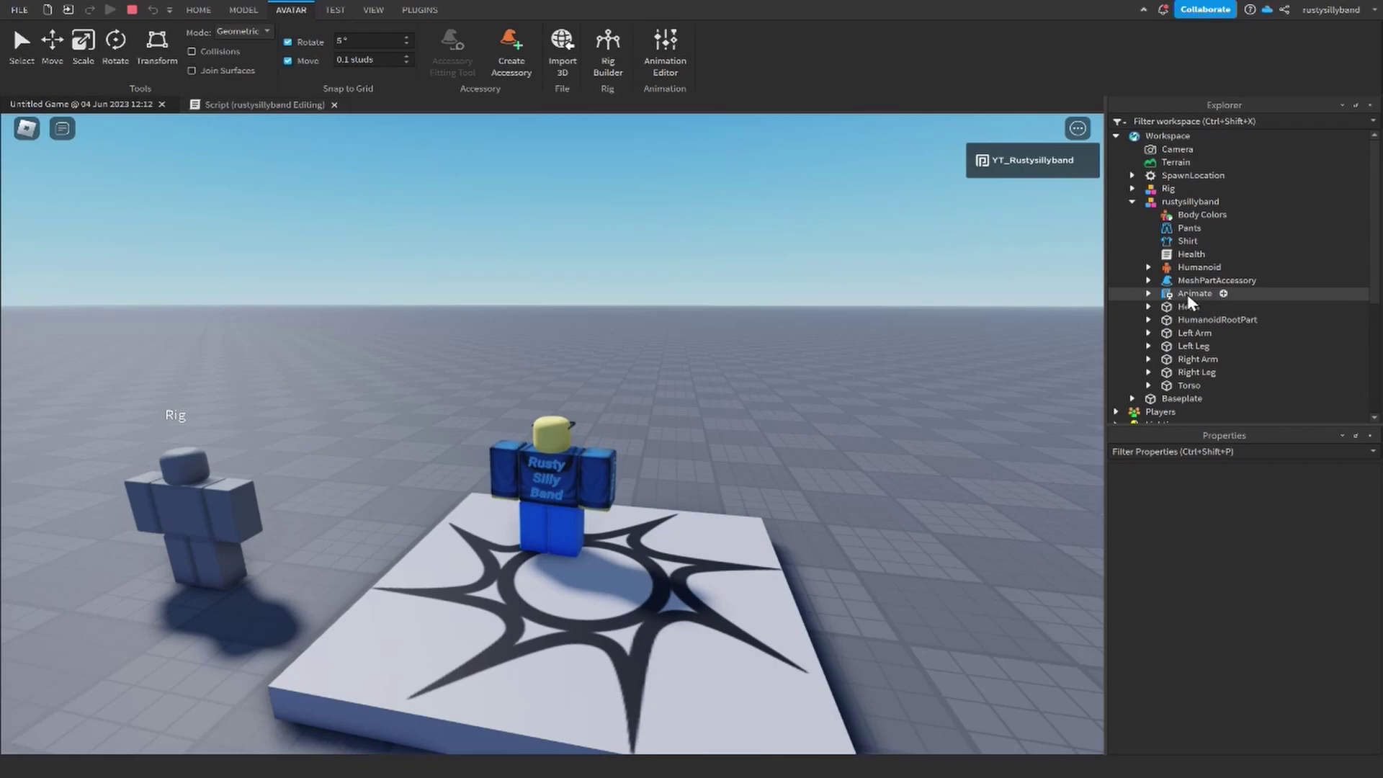
pyautogui.click(1148, 294)
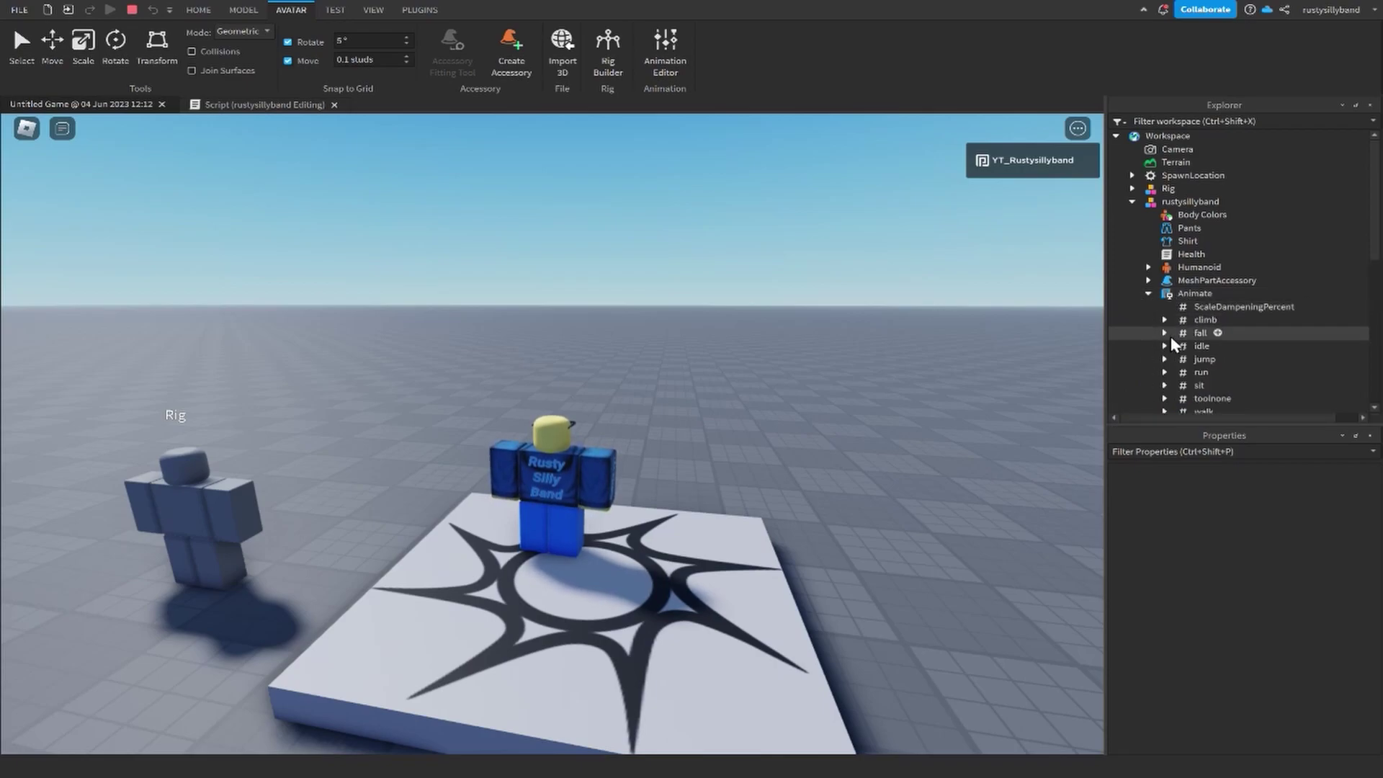
# Step: Examine the walk value inside Animate and the properties of its WalkAnim animation
pyautogui.scroll(-2, 1174, 345)
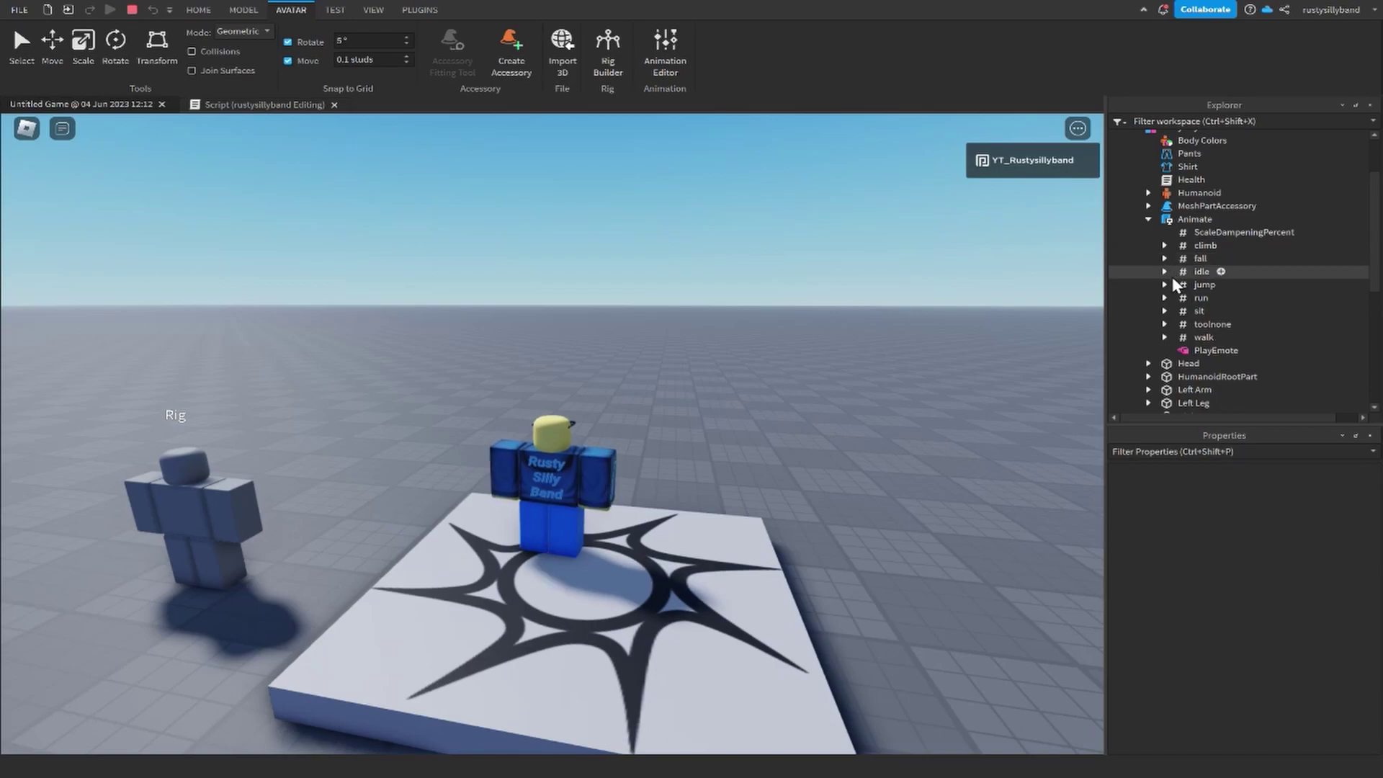
pyautogui.click(1165, 337)
pyautogui.scroll(-1, 1196, 301)
pyautogui.click(1194, 301)
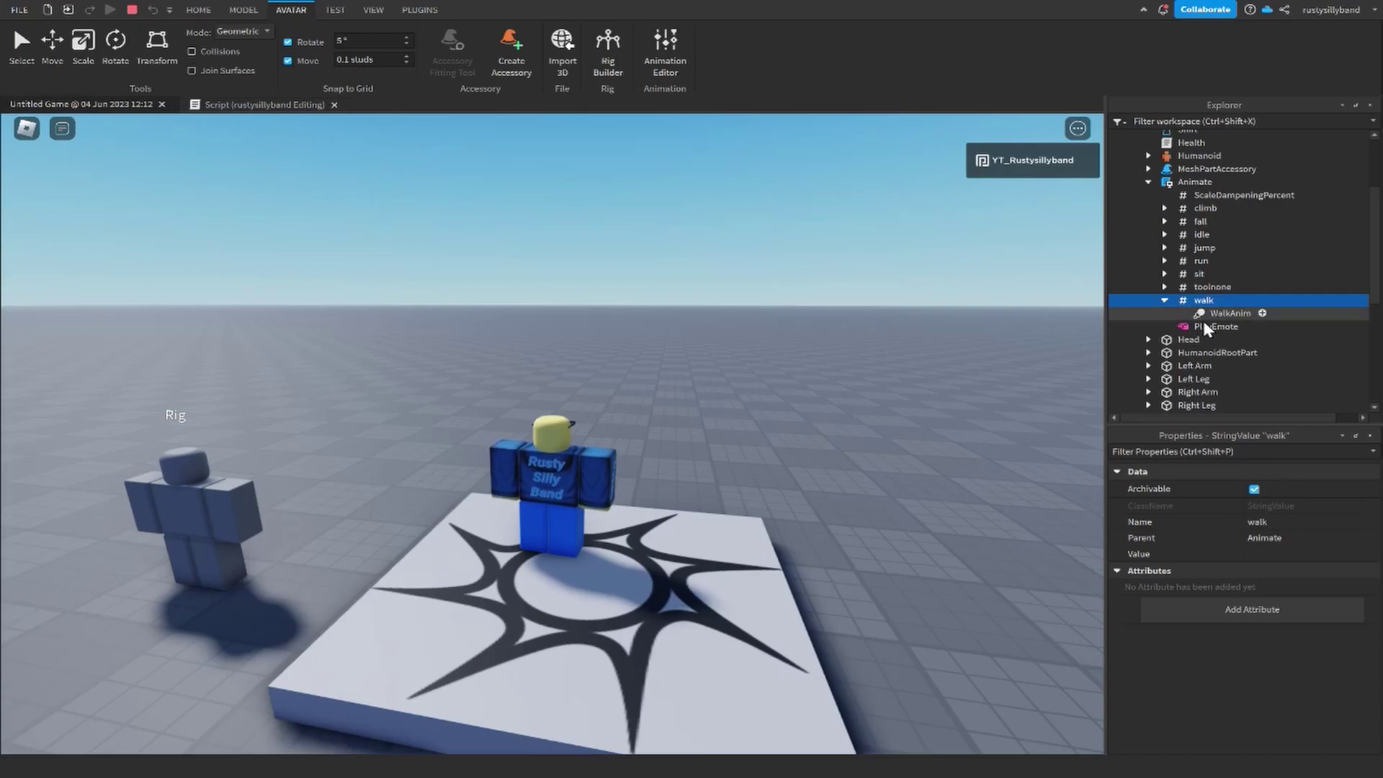
pyautogui.click(1213, 314)
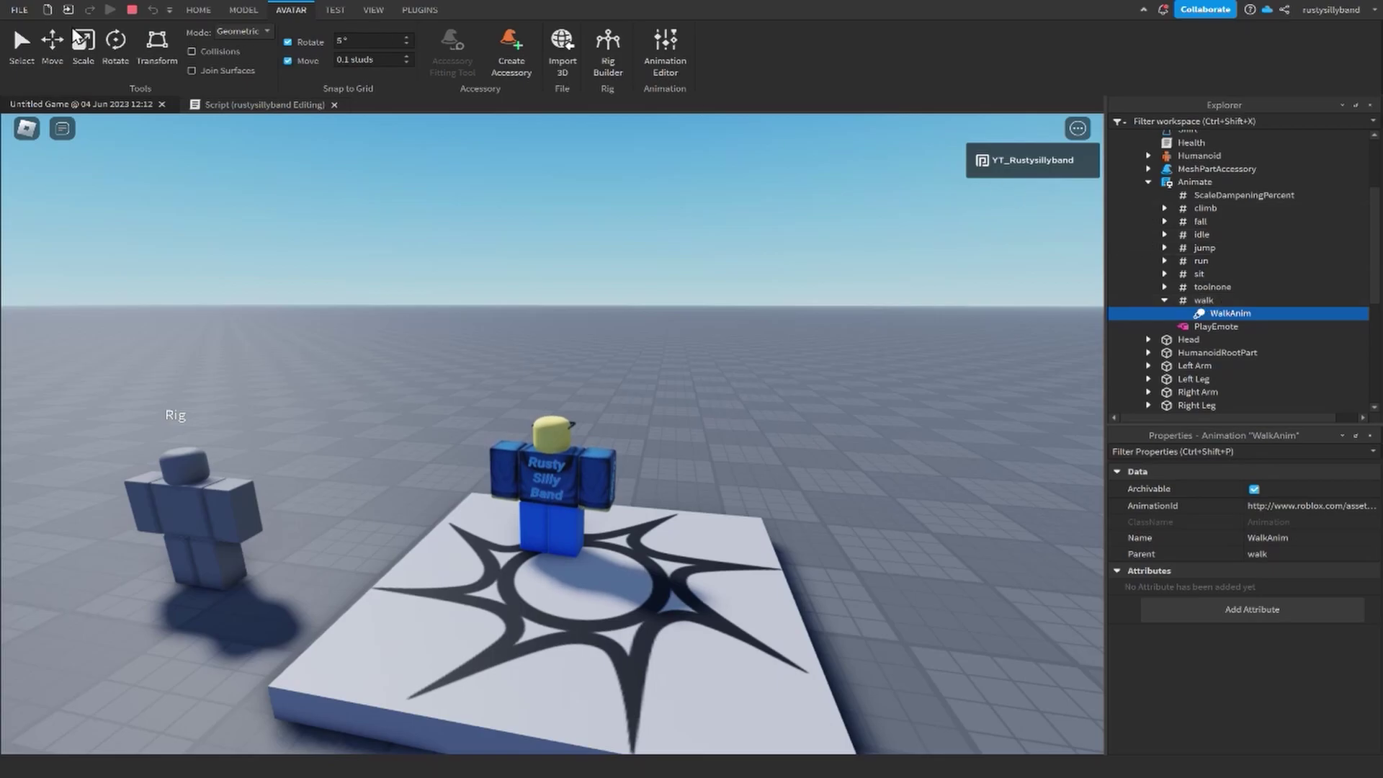
# Step: Stop the playtest and complete line 10 of the script as local animateScript = character:WaitForChild("Animate")
pyautogui.click(132, 9)
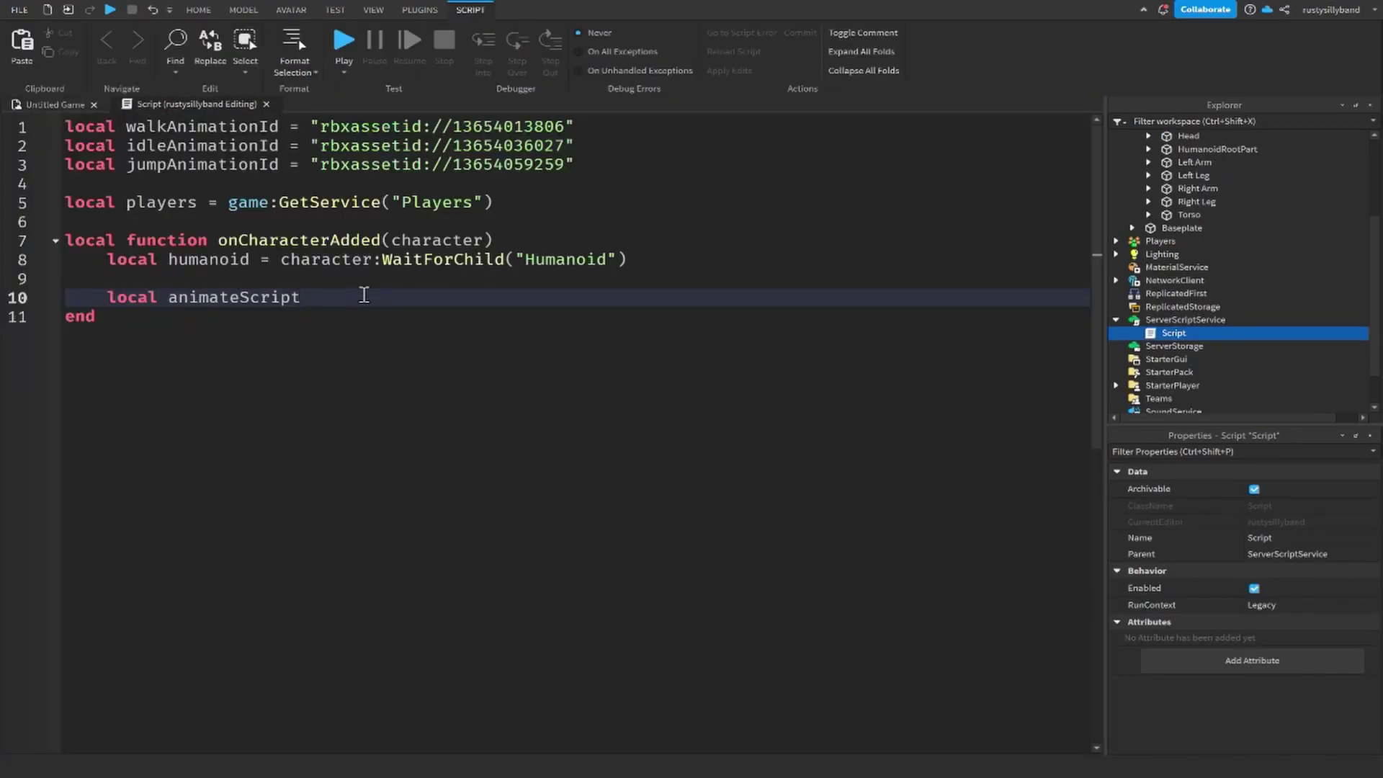
pyautogui.write('= c')
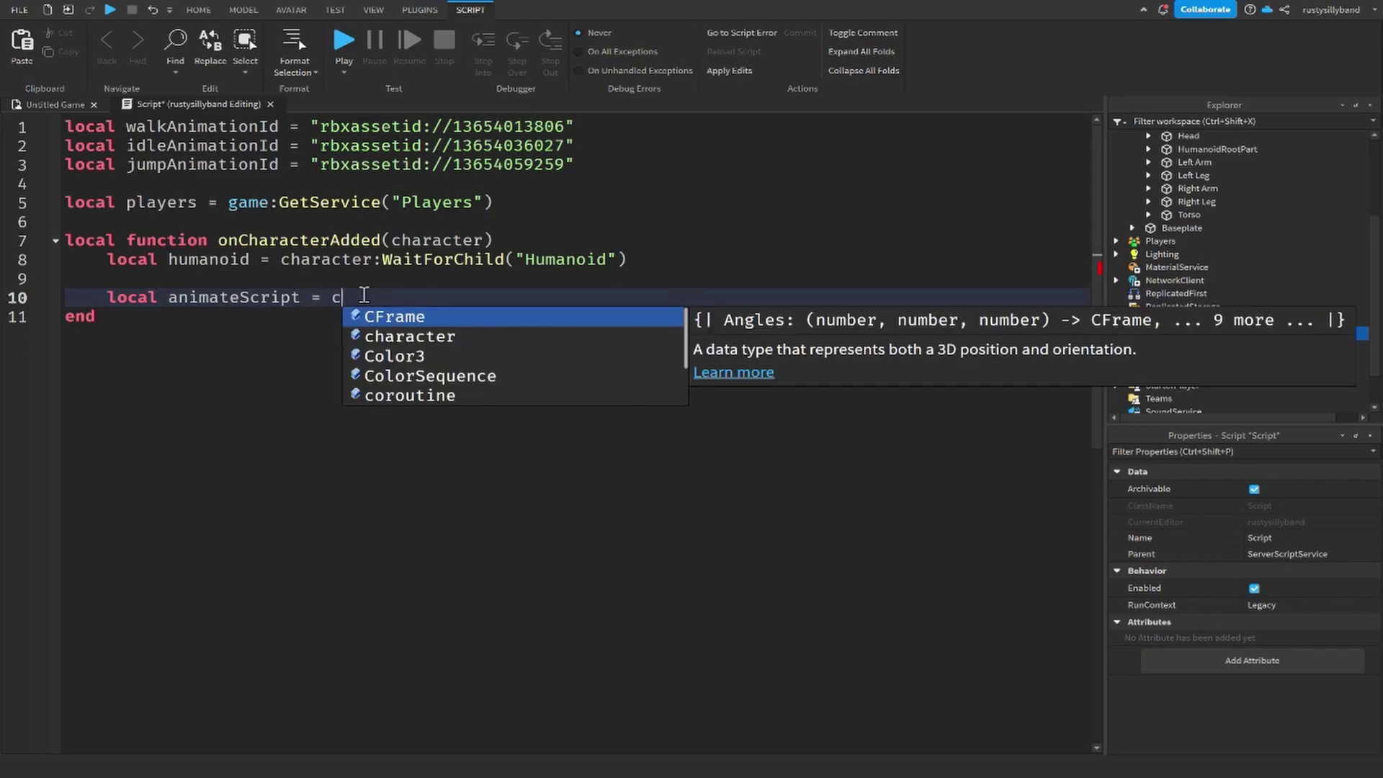
pyautogui.write('haracter:wa')
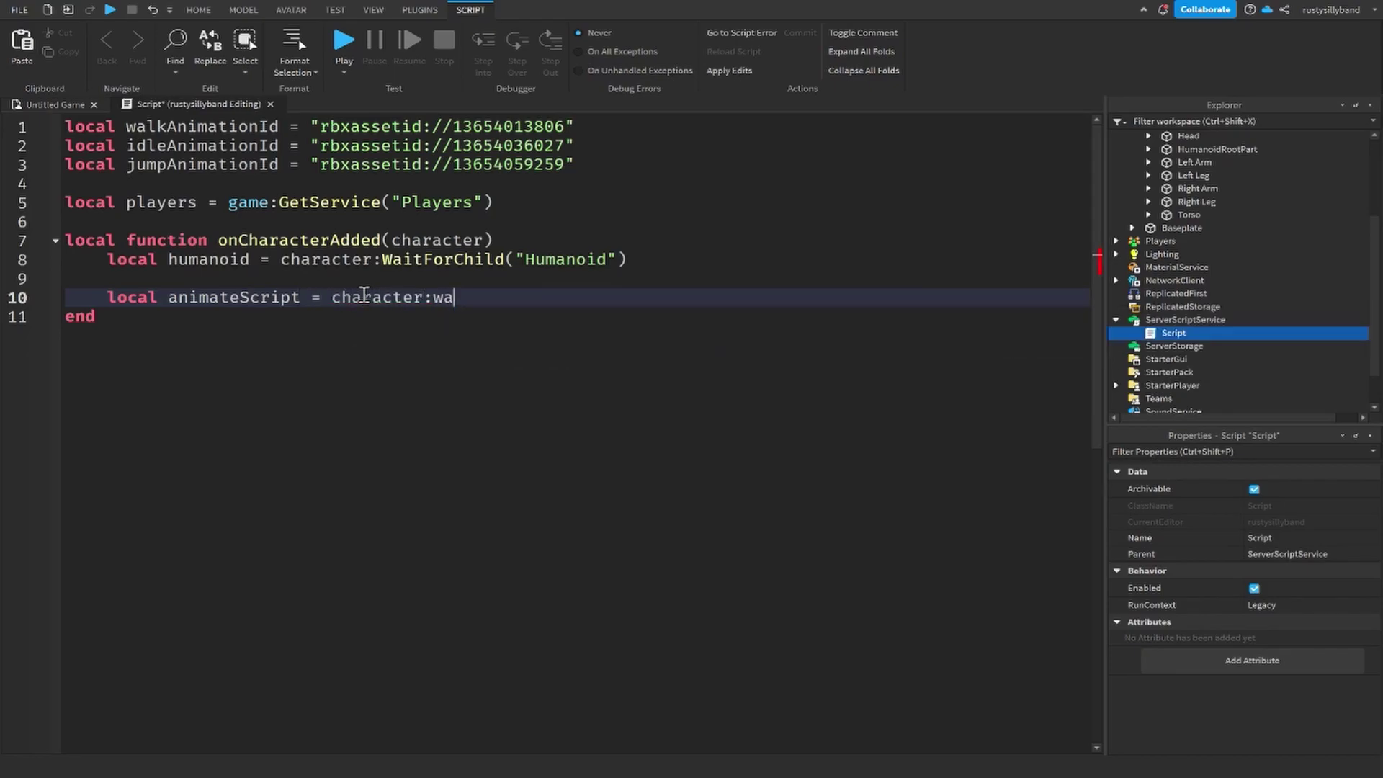
pyautogui.press('Tab')
pyautogui.write('("Animate")')
pyautogui.press('Return')
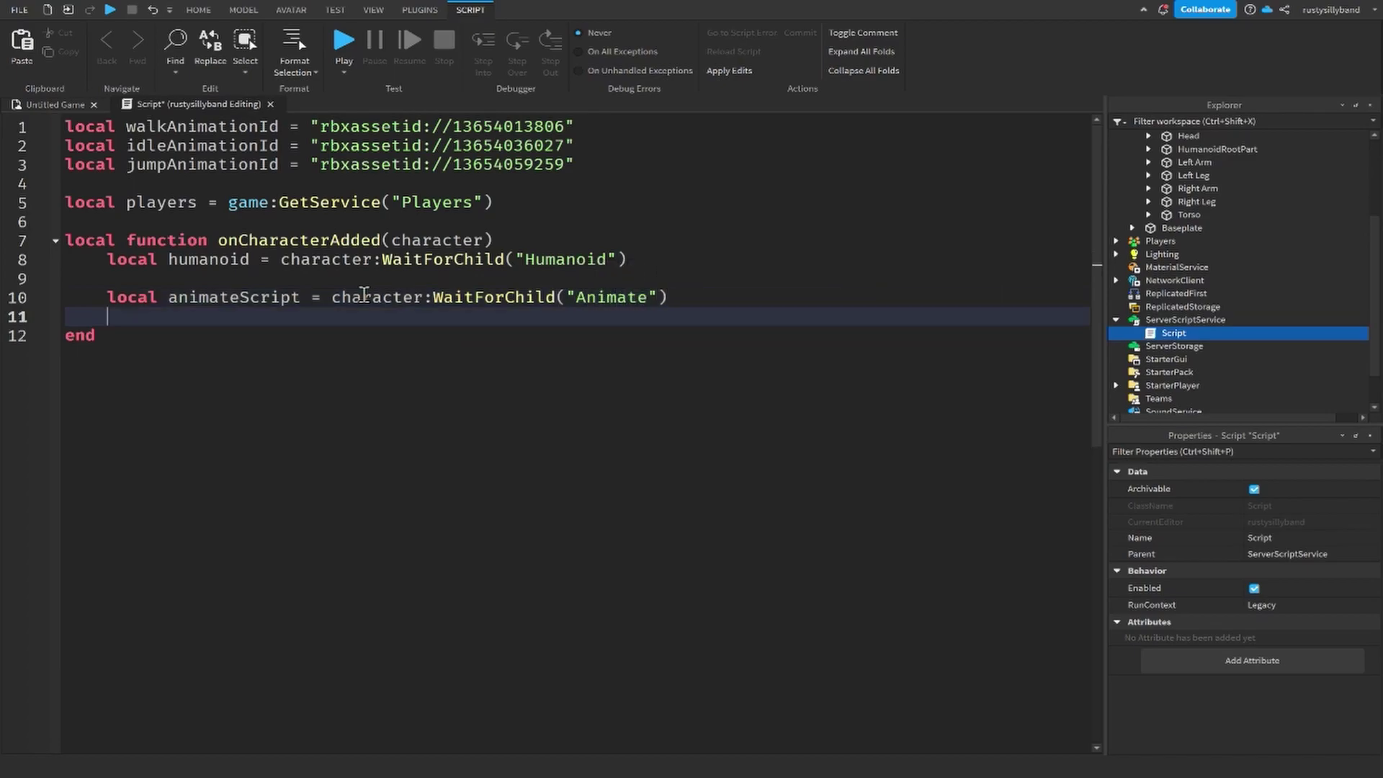
# Step: Below the animateScript variable, add animateScript.walk.WalkAnim.AnimationId = walkAnimationId after a blank line
pyautogui.press('Return')
pyautogui.write('animateScript.walk.WalkAnim.AnimationId = walkAnimationId')
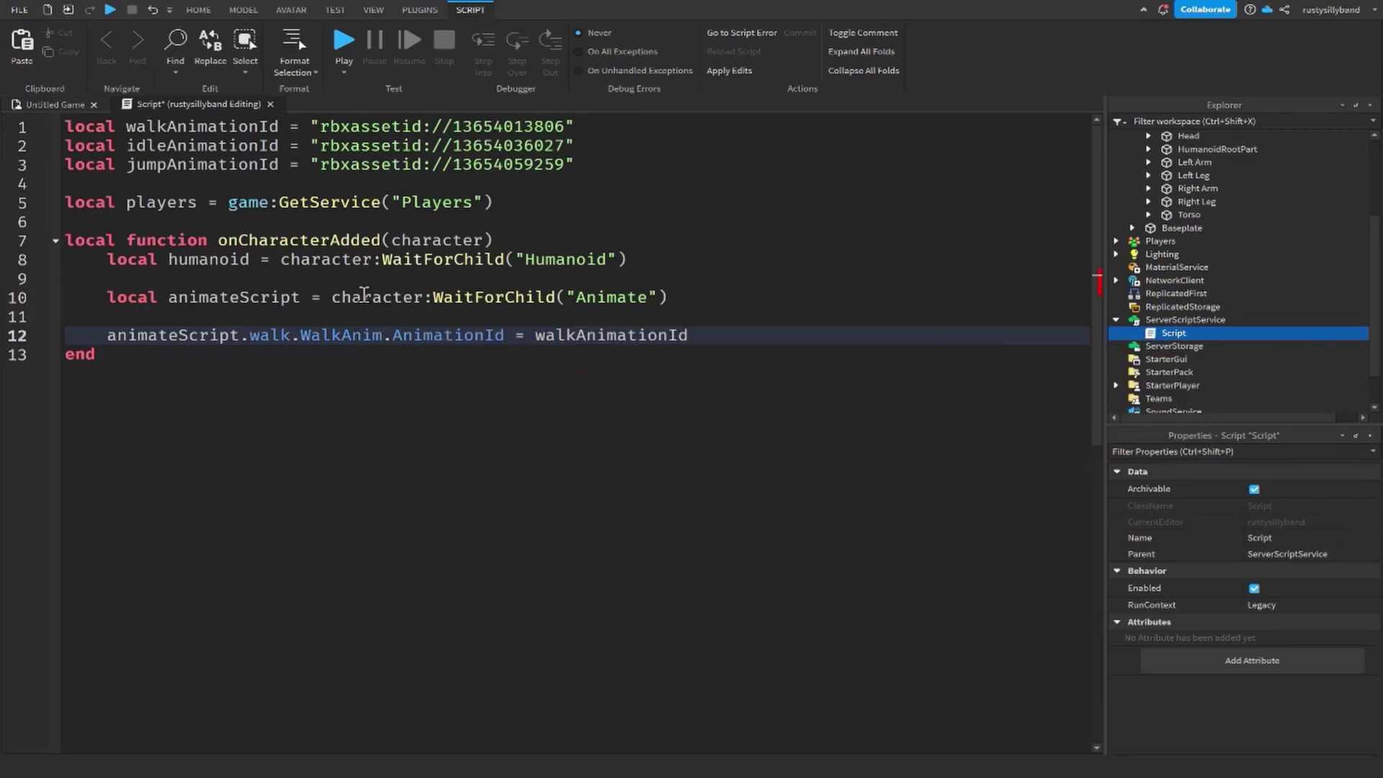
pyautogui.press('Return')
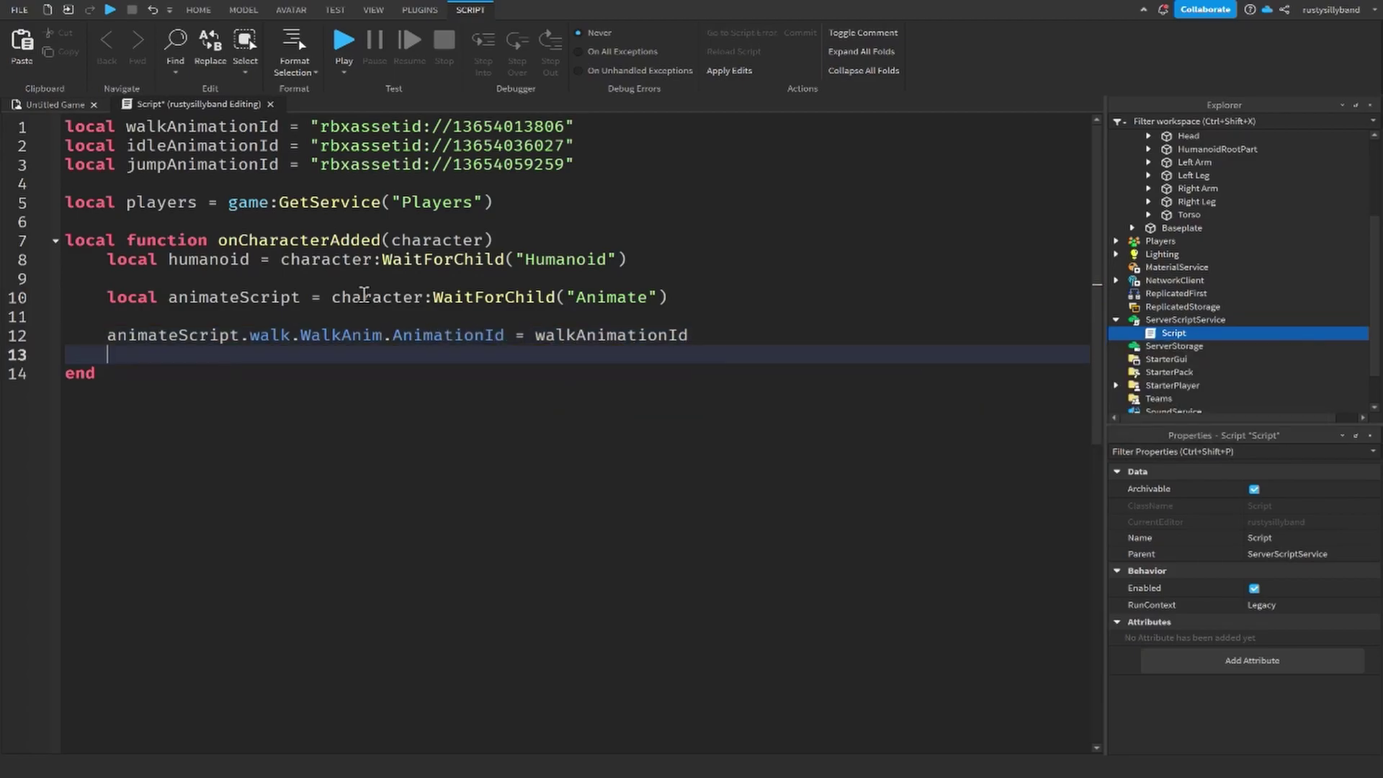
# Step: On the line after the walk assignment, add animateScript.idle.Animation1.AnimationId = idleAnimationId
pyautogui.write('animateScript')
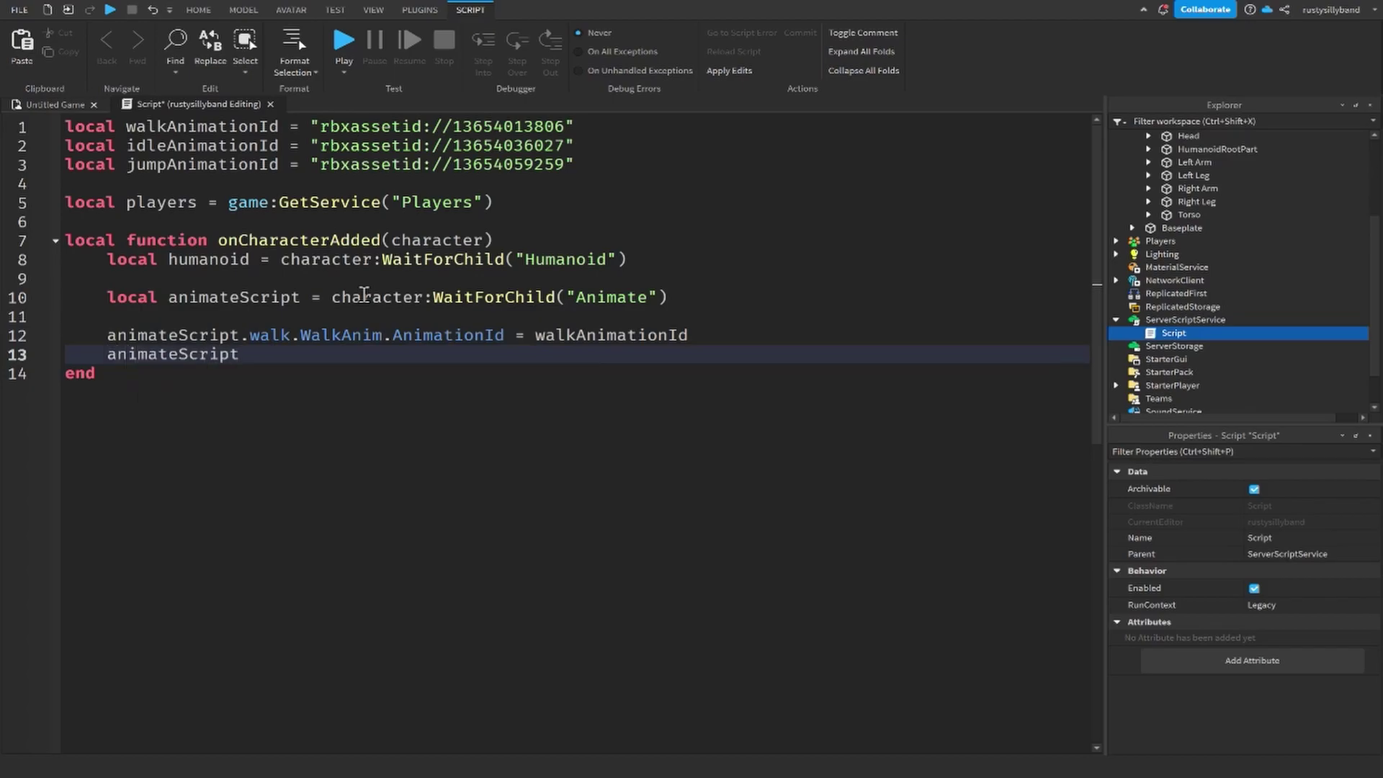
pyautogui.write('.idle.Animation1')
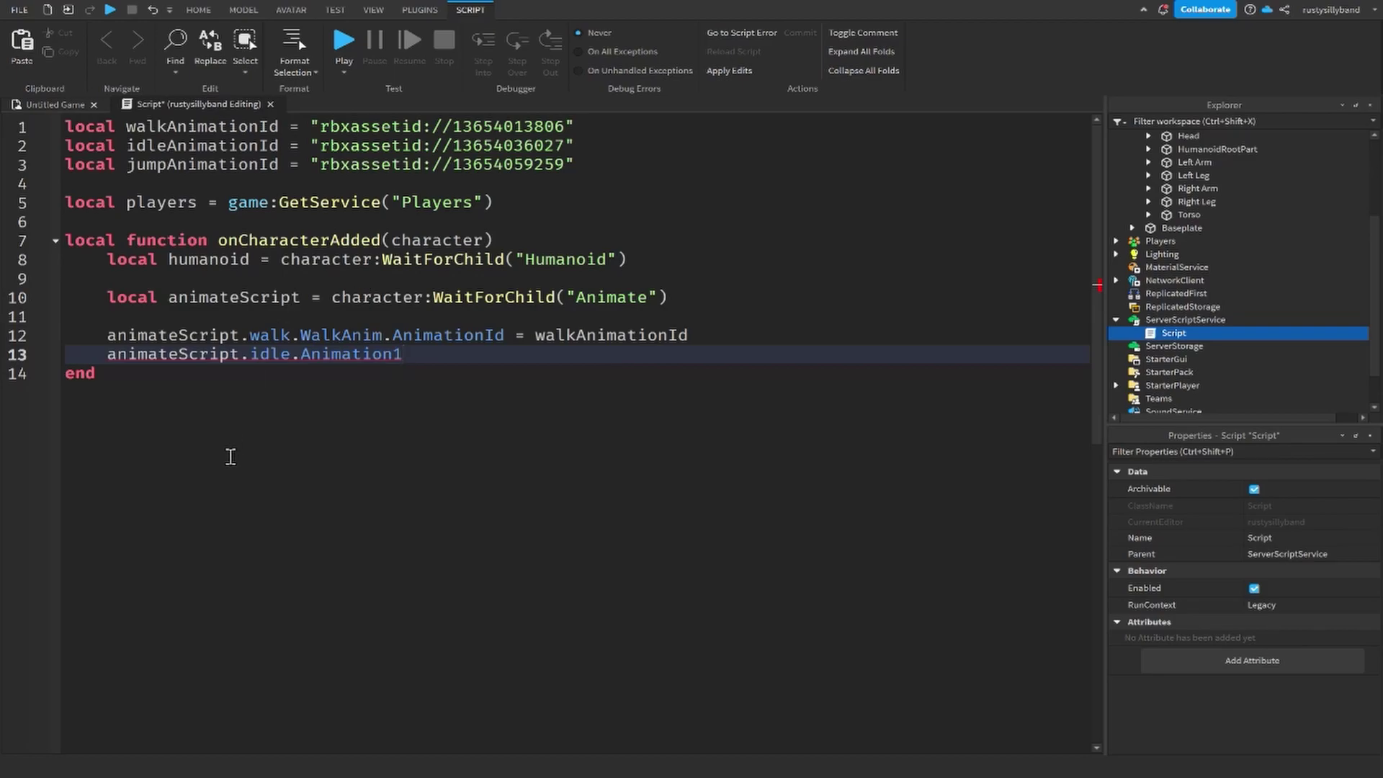
pyautogui.moveTo(405, 354); pyautogui.dragTo(340, 354)
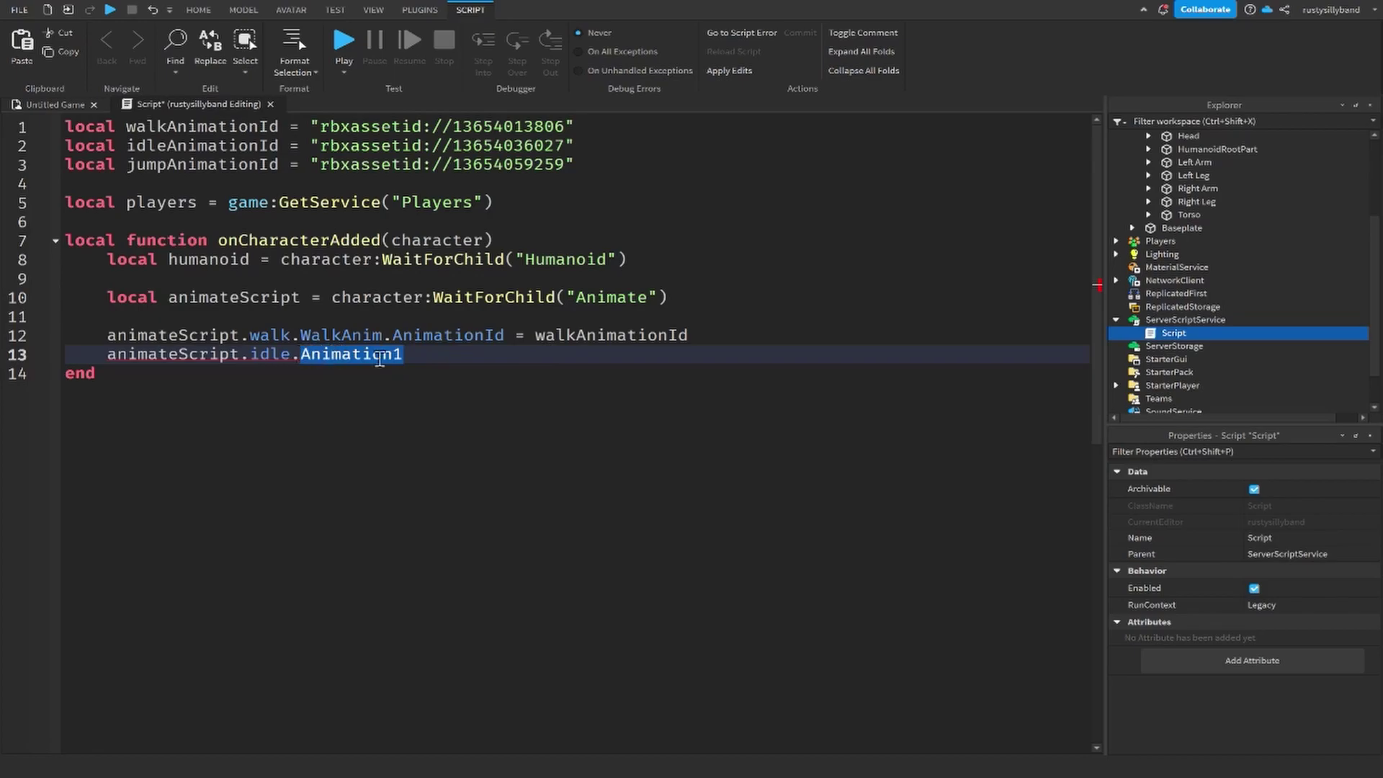
pyautogui.click(511, 350)
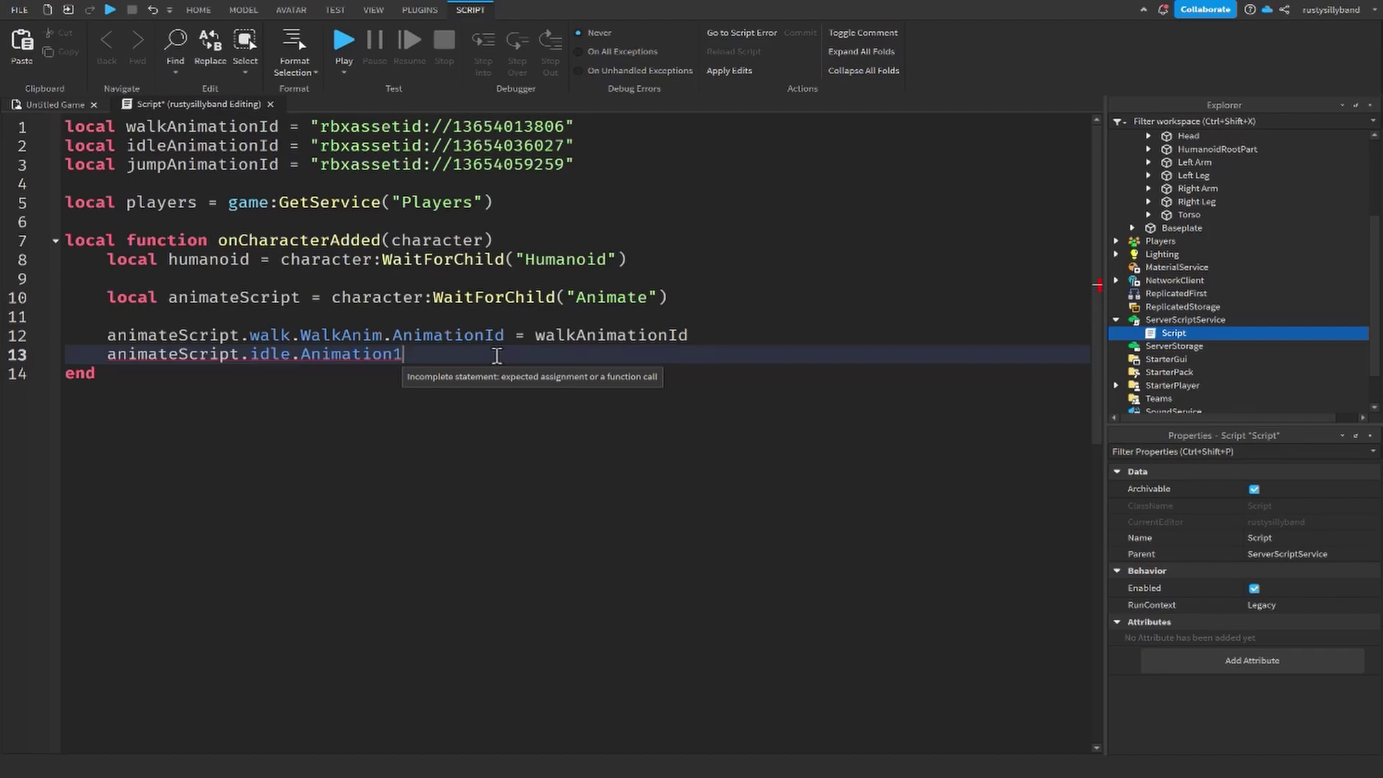
pyautogui.write('.Animatio')
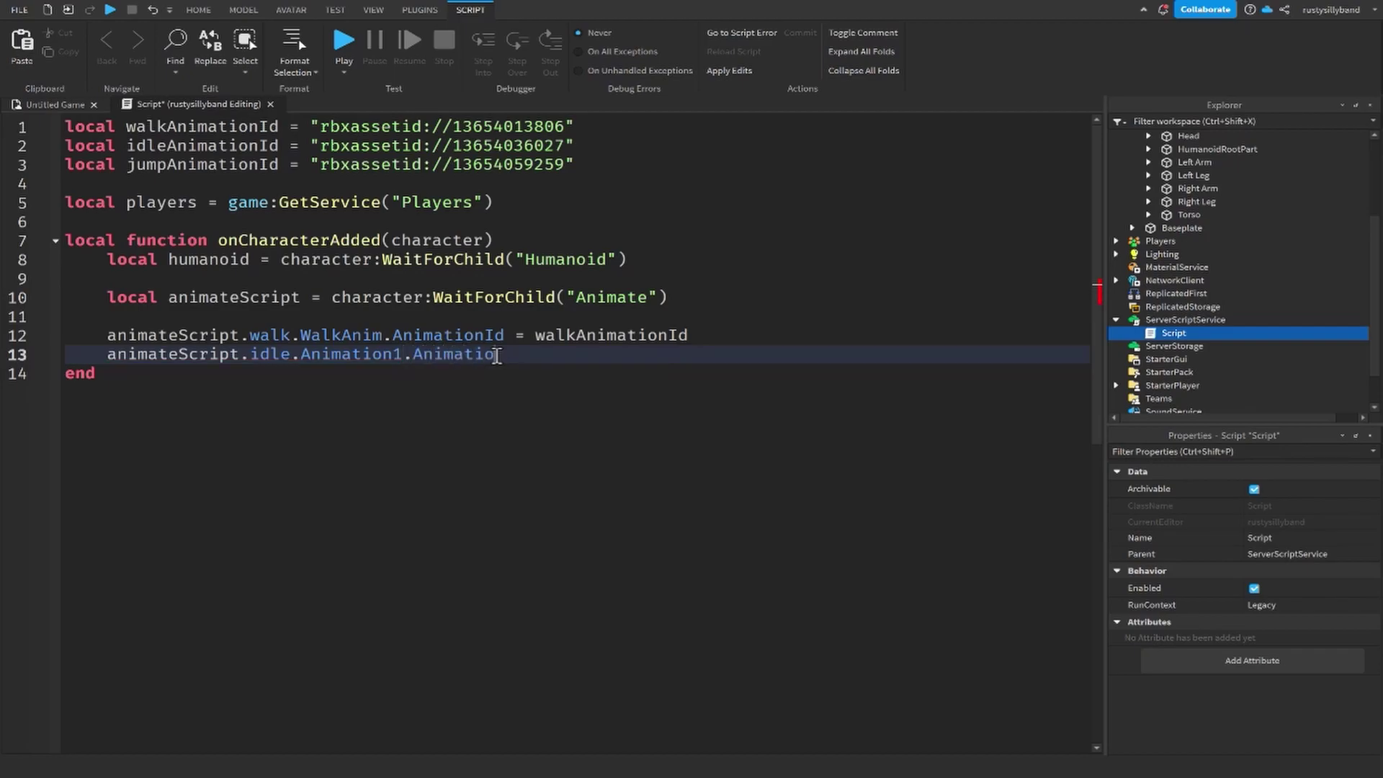
pyautogui.write('nId = idleAnimationId')
pyautogui.press('Return')
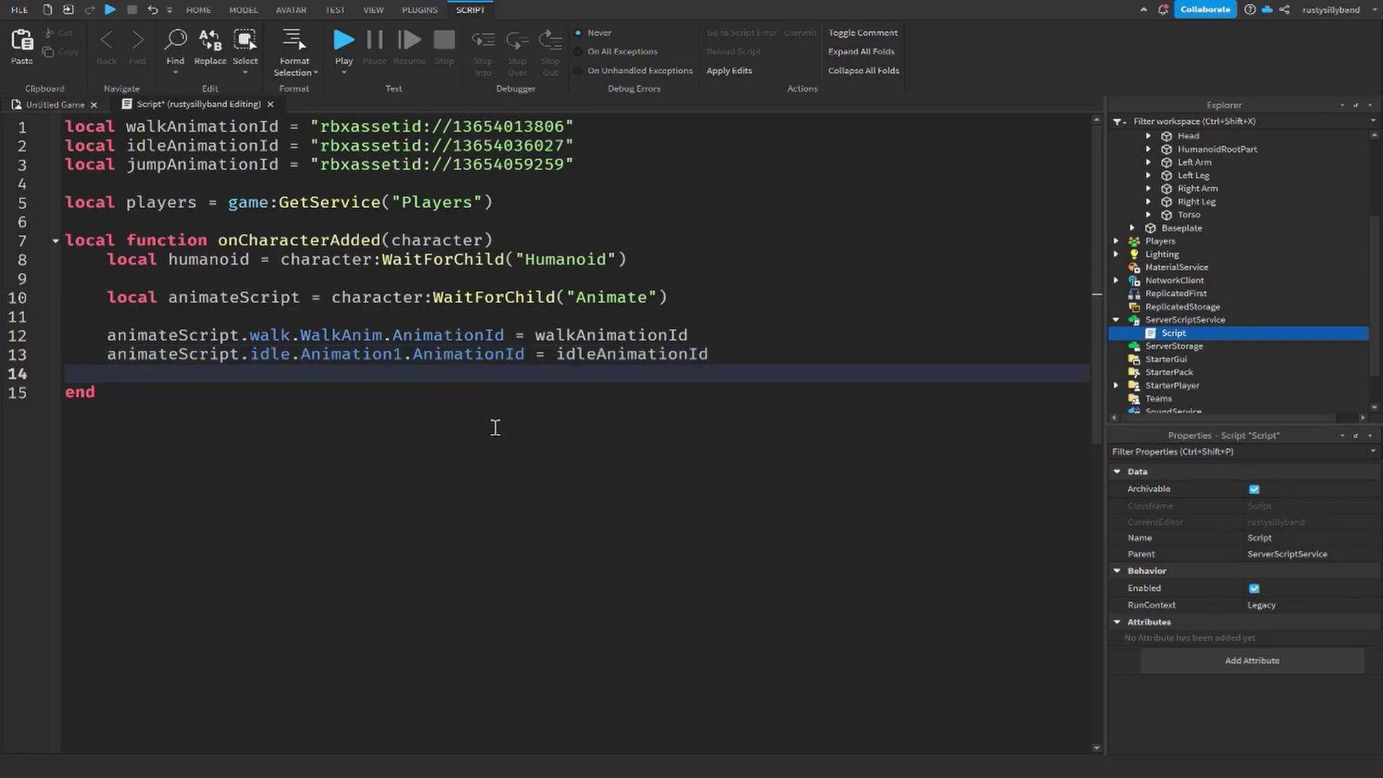
# Step: Below the idle assignment, add animateScript.jump.JumpAnim.AnimationId = jumpAnimationId, leaving no blank line before the function's end
pyautogui.write('animateScript')
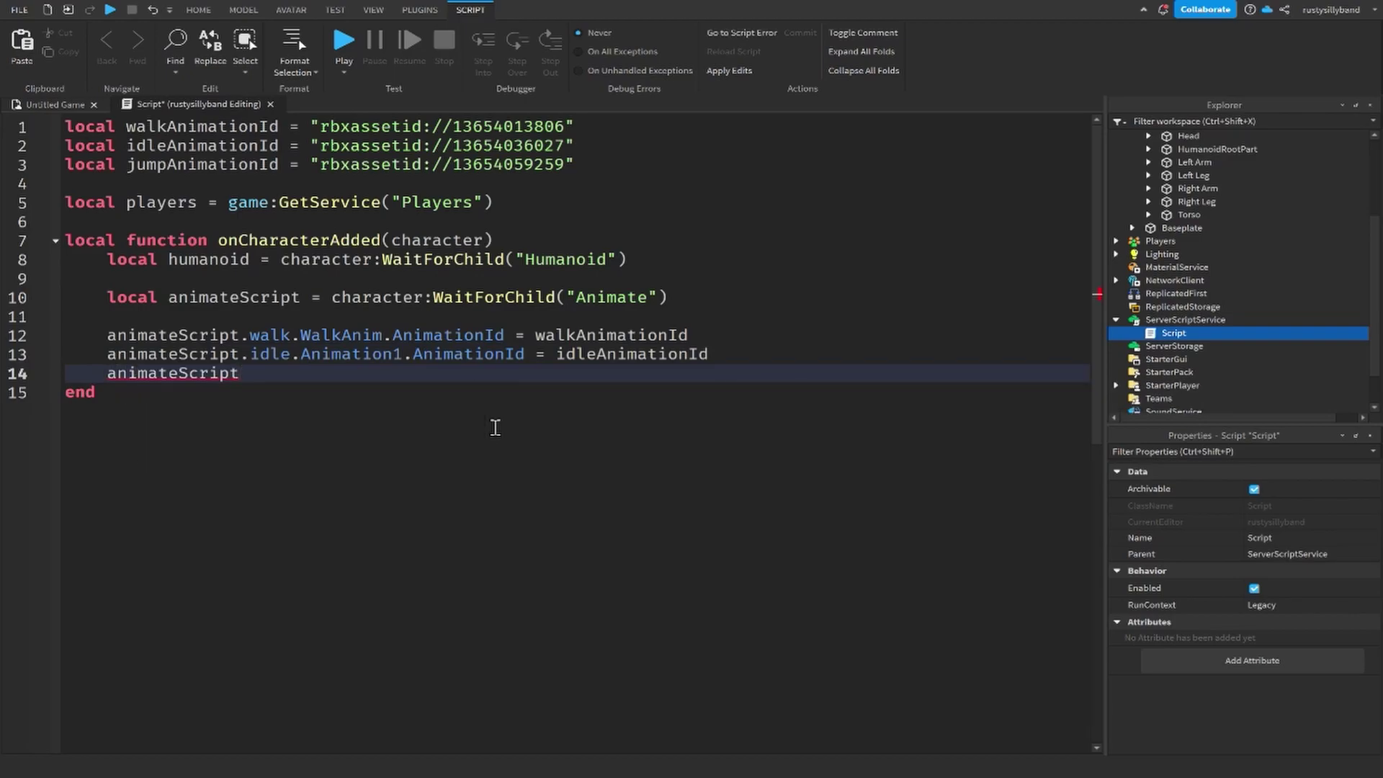
pyautogui.write('.jump.JumpAnim.AnimationId = jumpAnimationId')
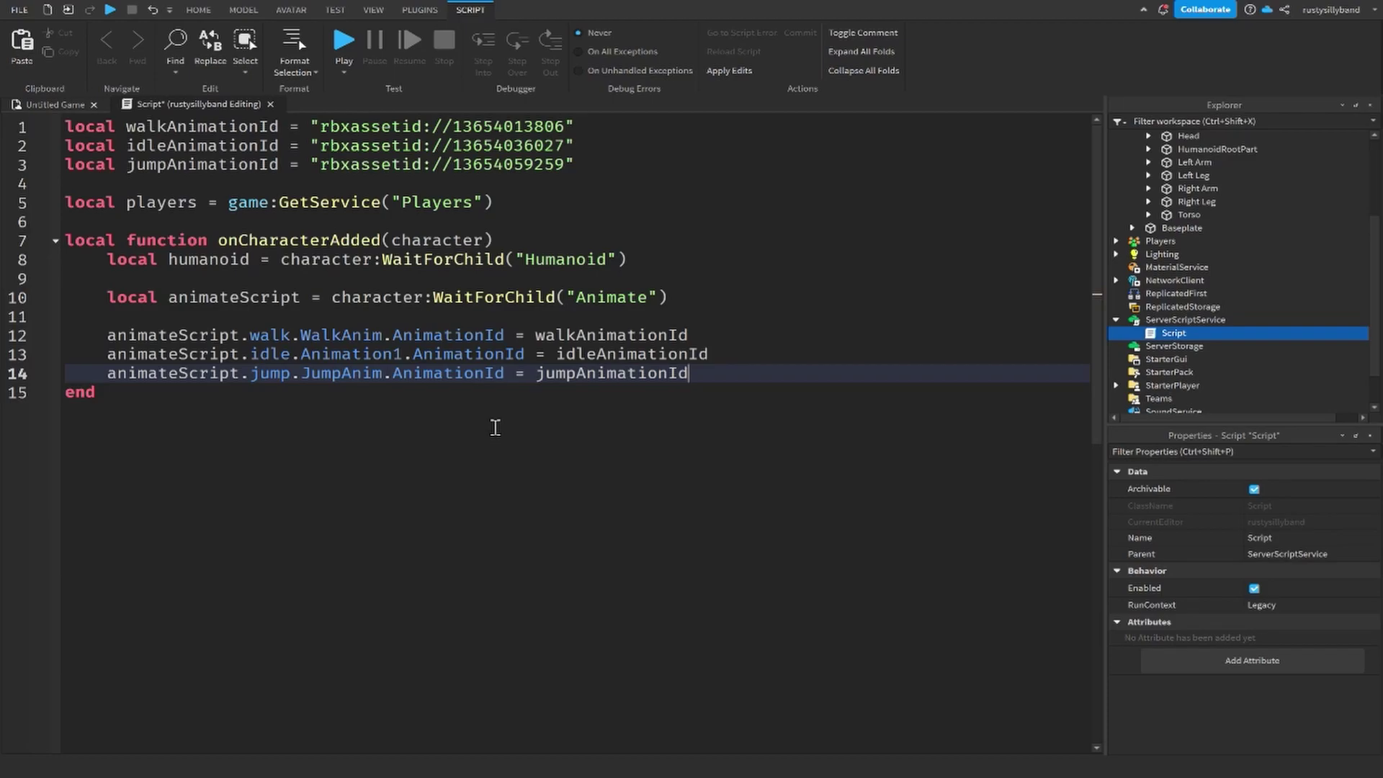
pyautogui.press('Return')
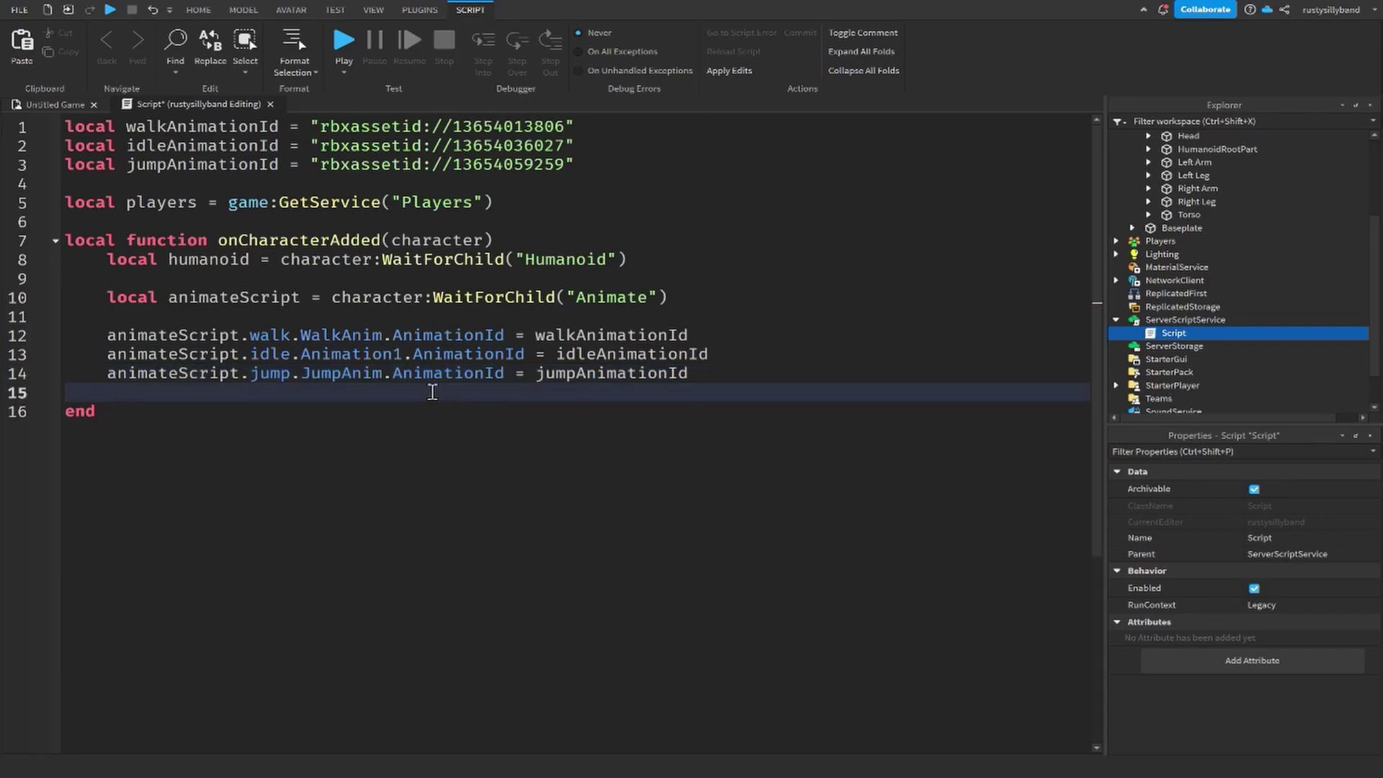
pyautogui.press('BackSpace')
pyautogui.press('BackSpace')
# Step: After the onCharacterAdded function, create a new function with local function onPlayerAdded(player)
pyautogui.click(371, 401)
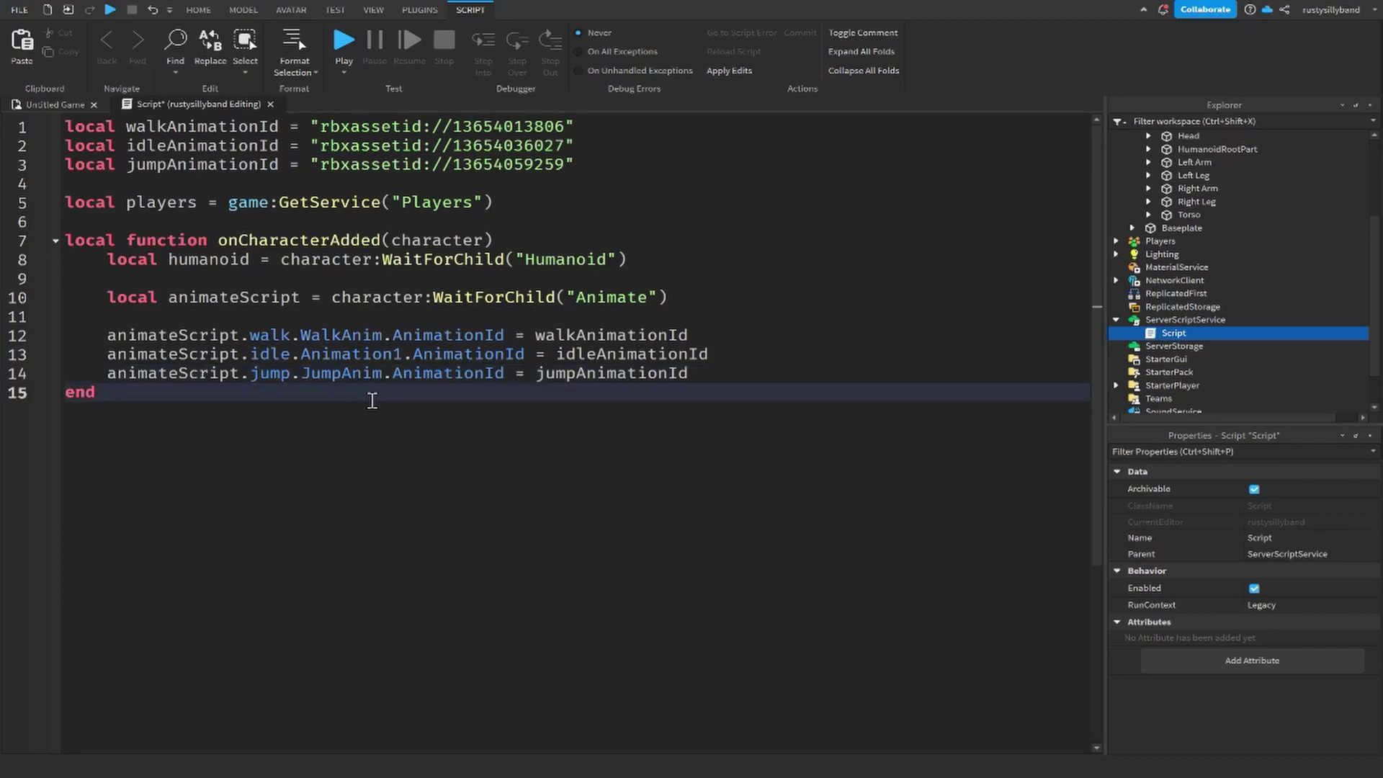
pyautogui.press('Return')
pyautogui.press('Return')
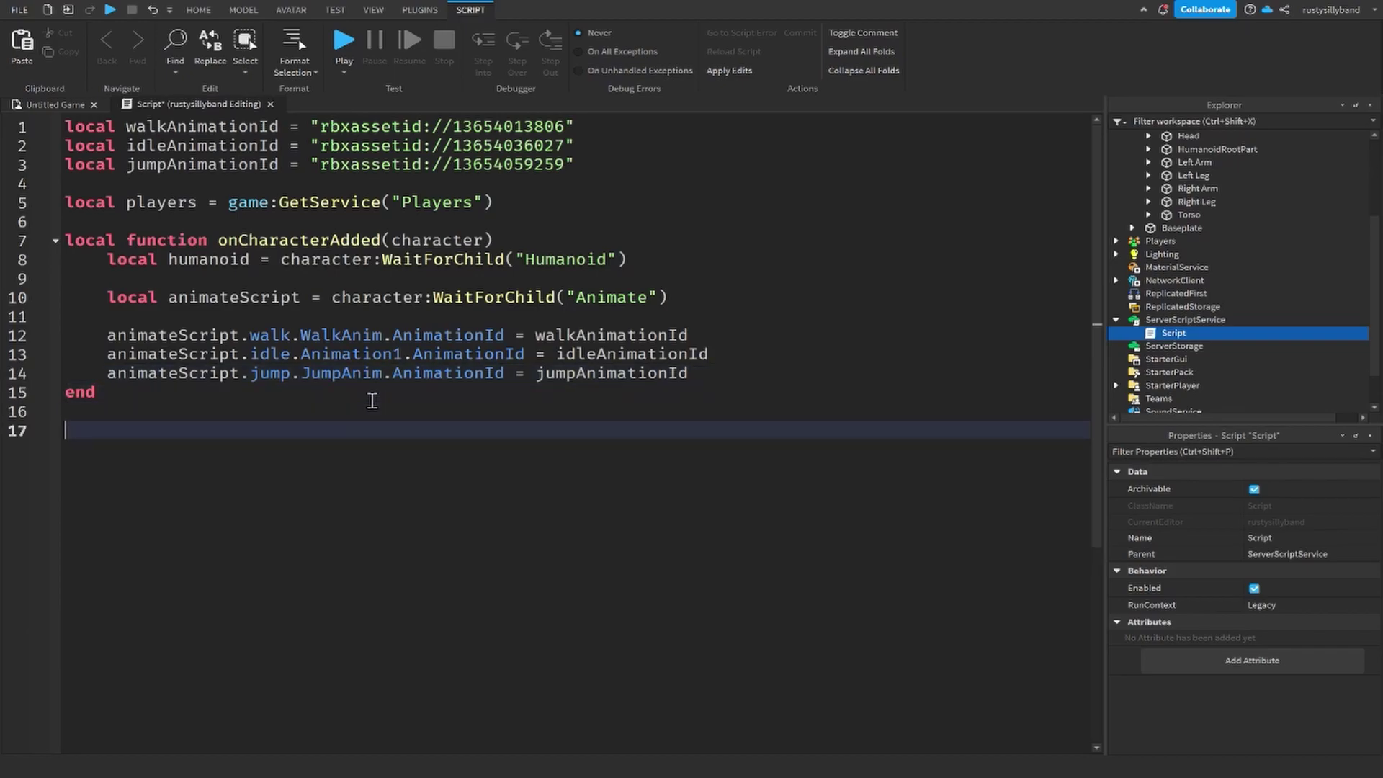
pyautogui.write('local fun')
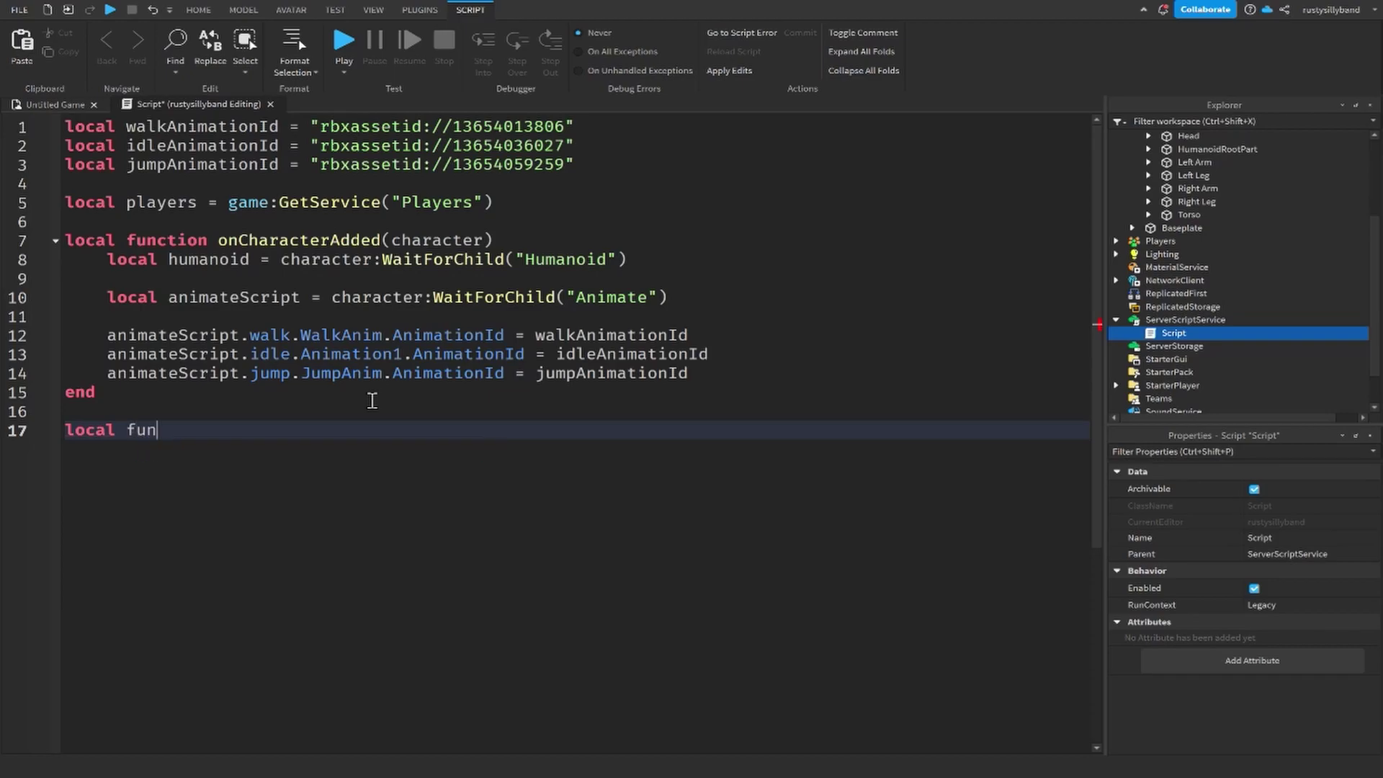
pyautogui.write('ction onPlayerAd')
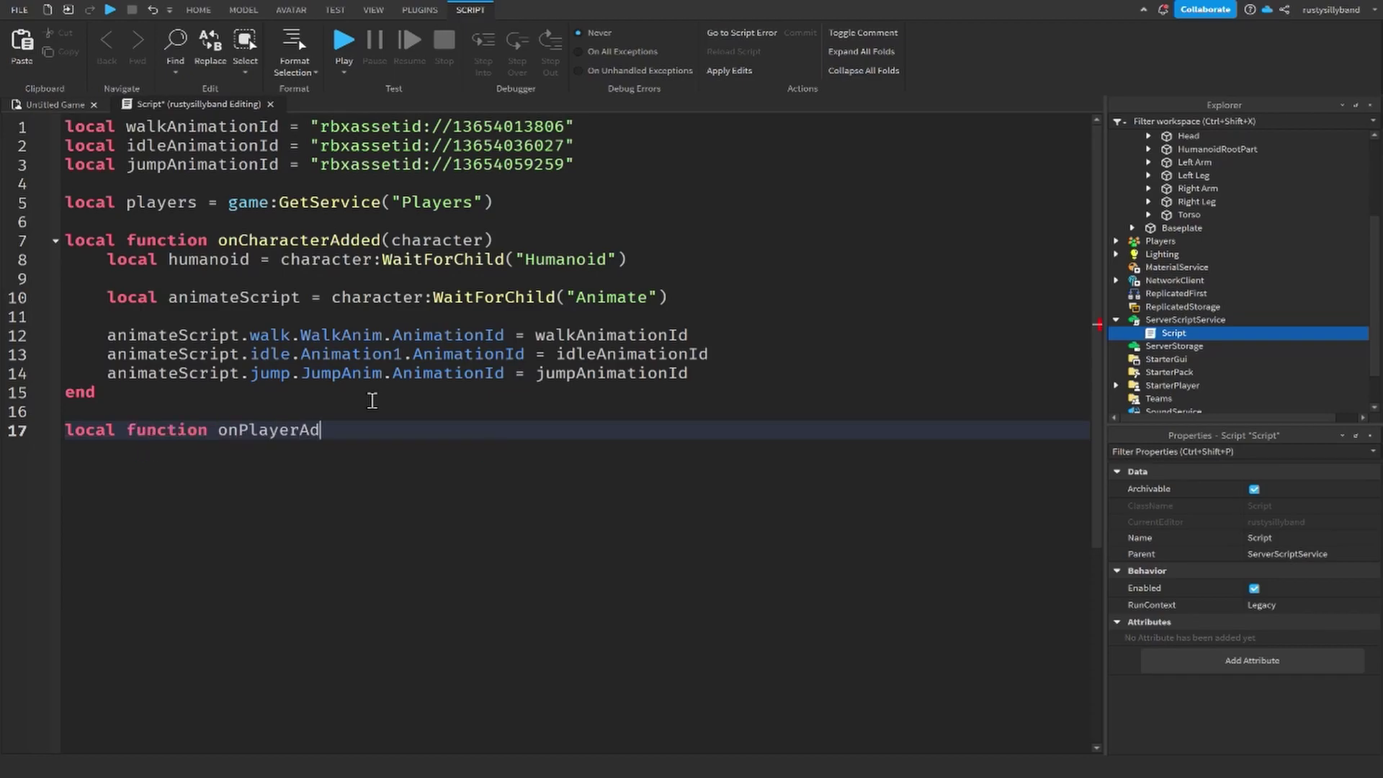
pyautogui.write('ded(player')
pyautogui.press('Return')
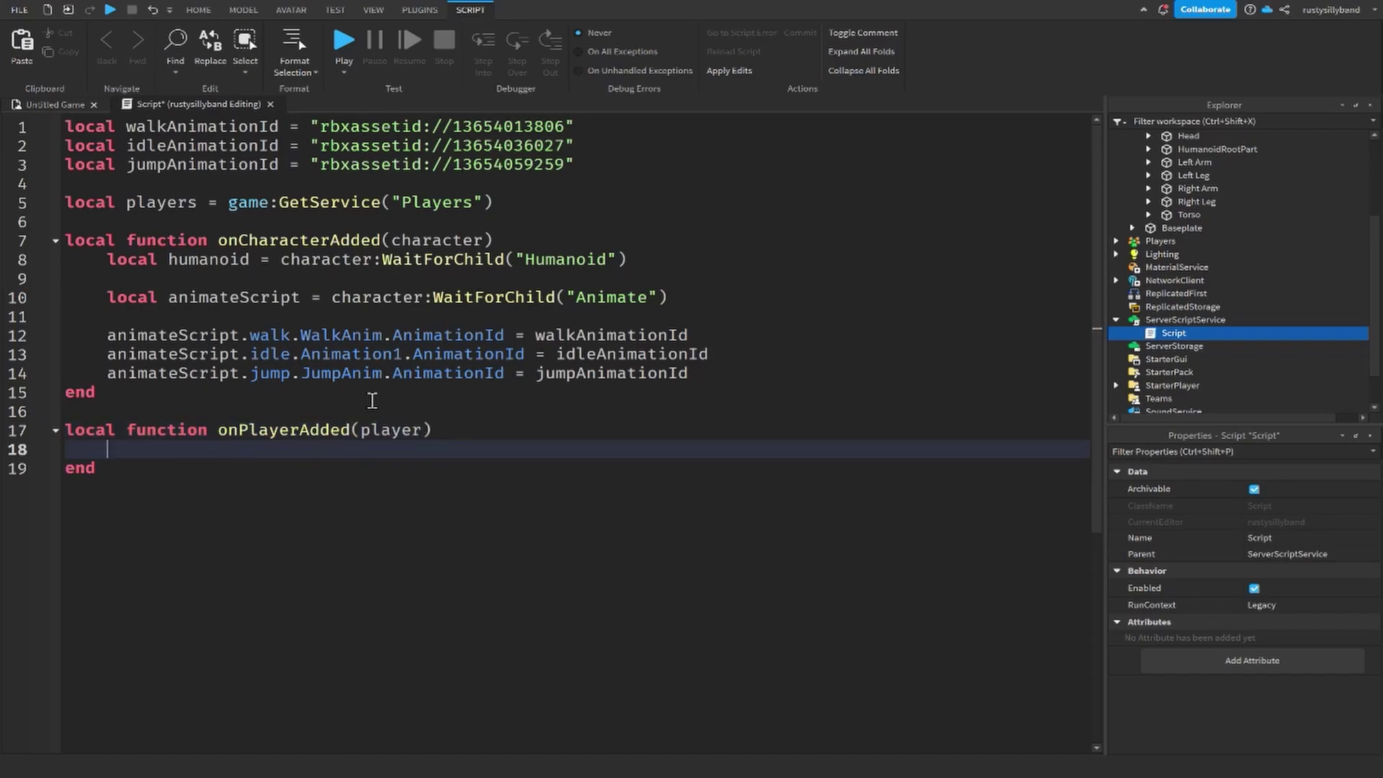
# Step: Inside onPlayerAdded, add player.CharacterAppearanceLoaded:Connect(onCharacterAdded)
pyautogui.write('player.Char')
pyautogui.press('BackSpace')
pyautogui.press('Tab')
pyautogui.write('AppearanceLoaded:C')
pyautogui.press('Tab')
pyautogui.write('onc')
pyautogui.press('Tab')
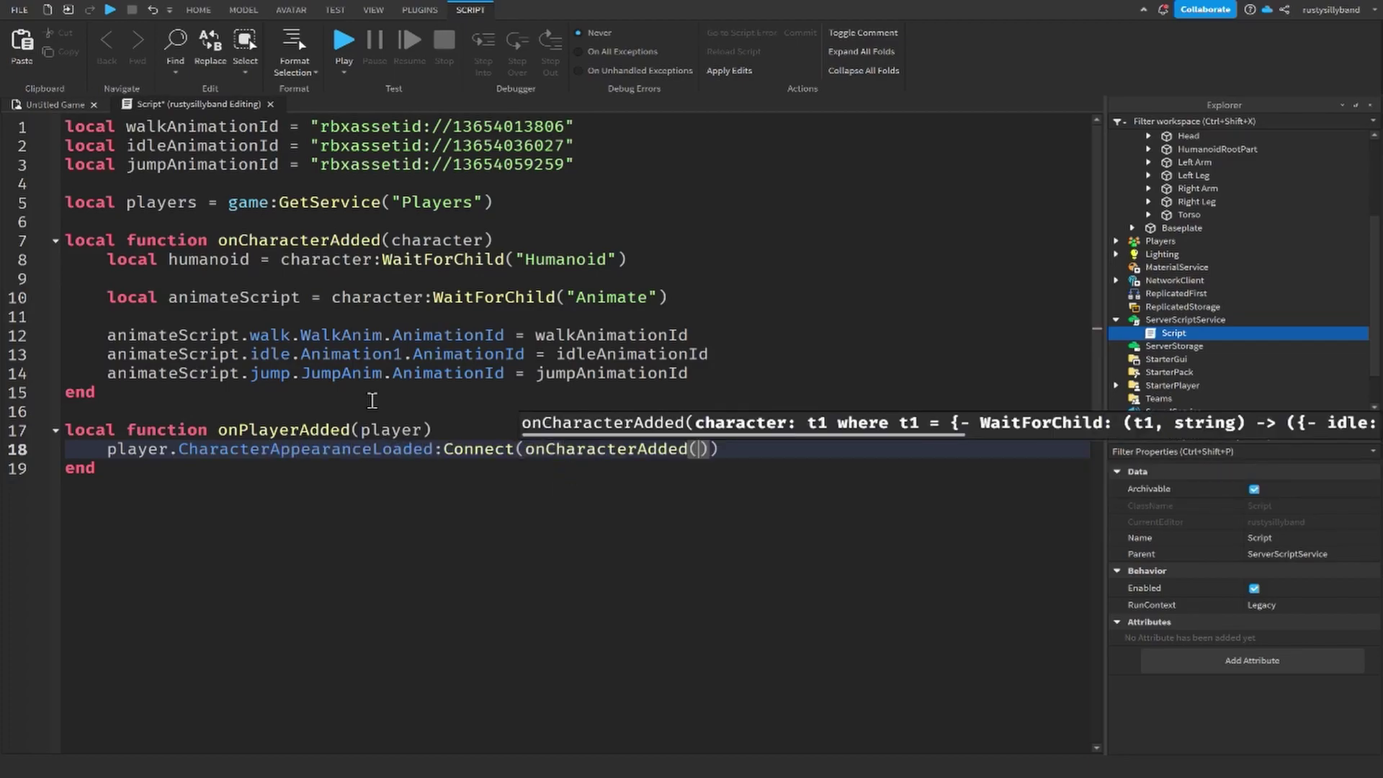
pyautogui.press('BackSpace')
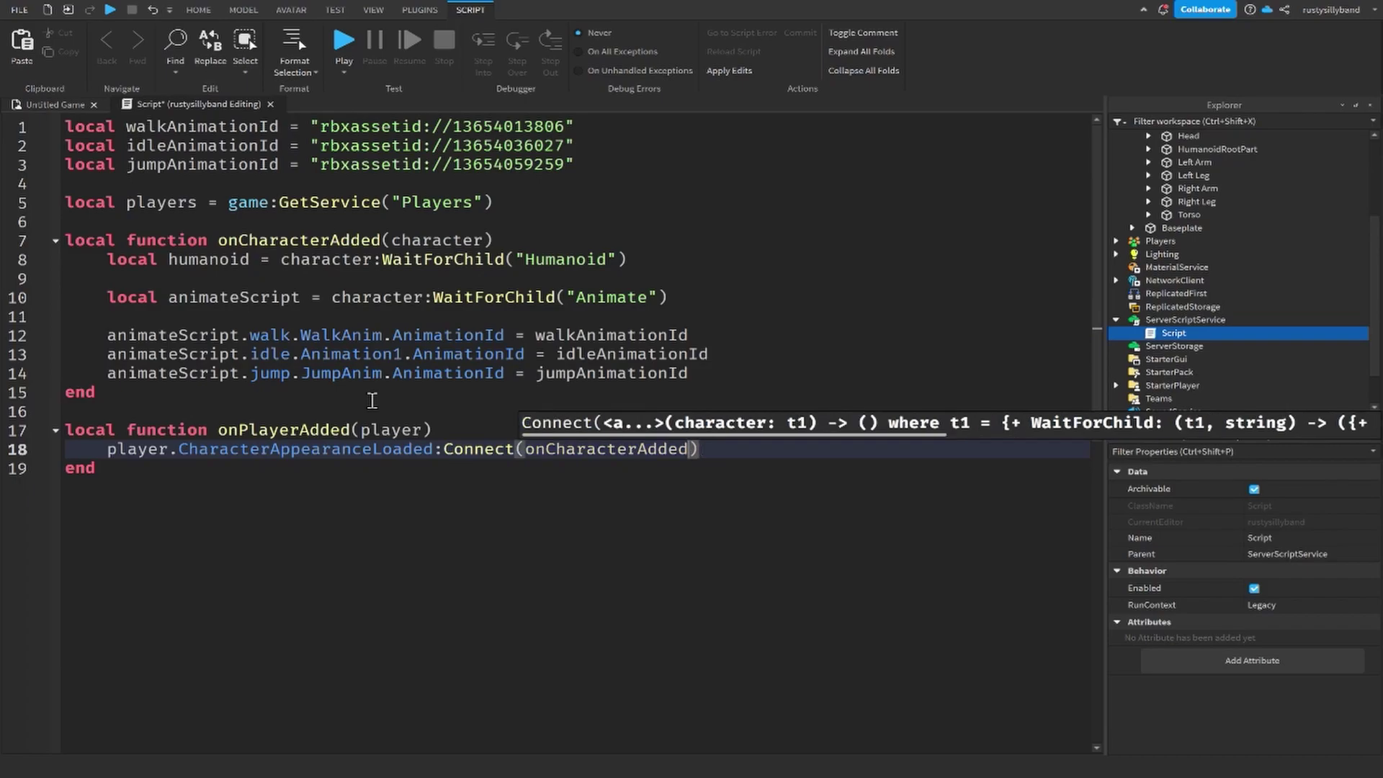
pyautogui.press('Right')
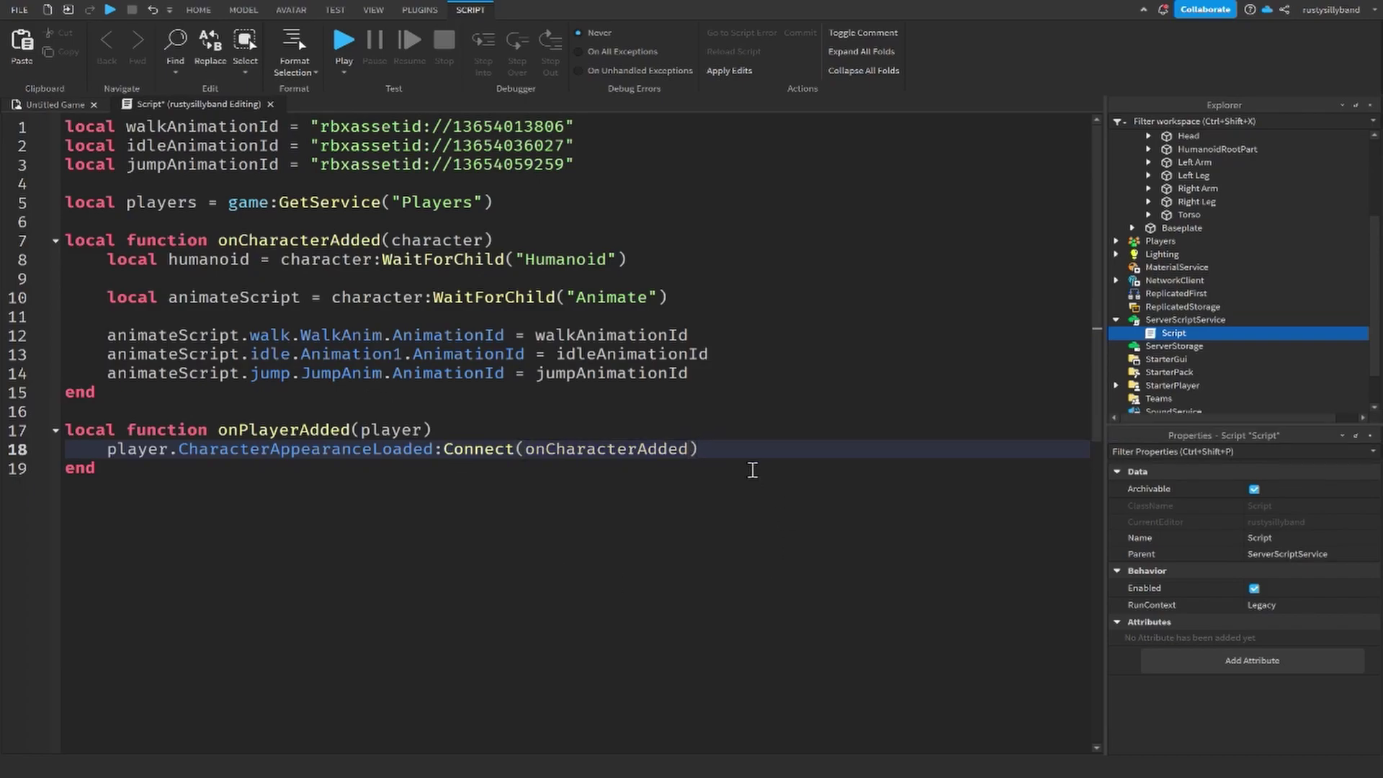
pyautogui.moveTo(699, 448); pyautogui.dragTo(108, 448)
pyautogui.click(108, 448)
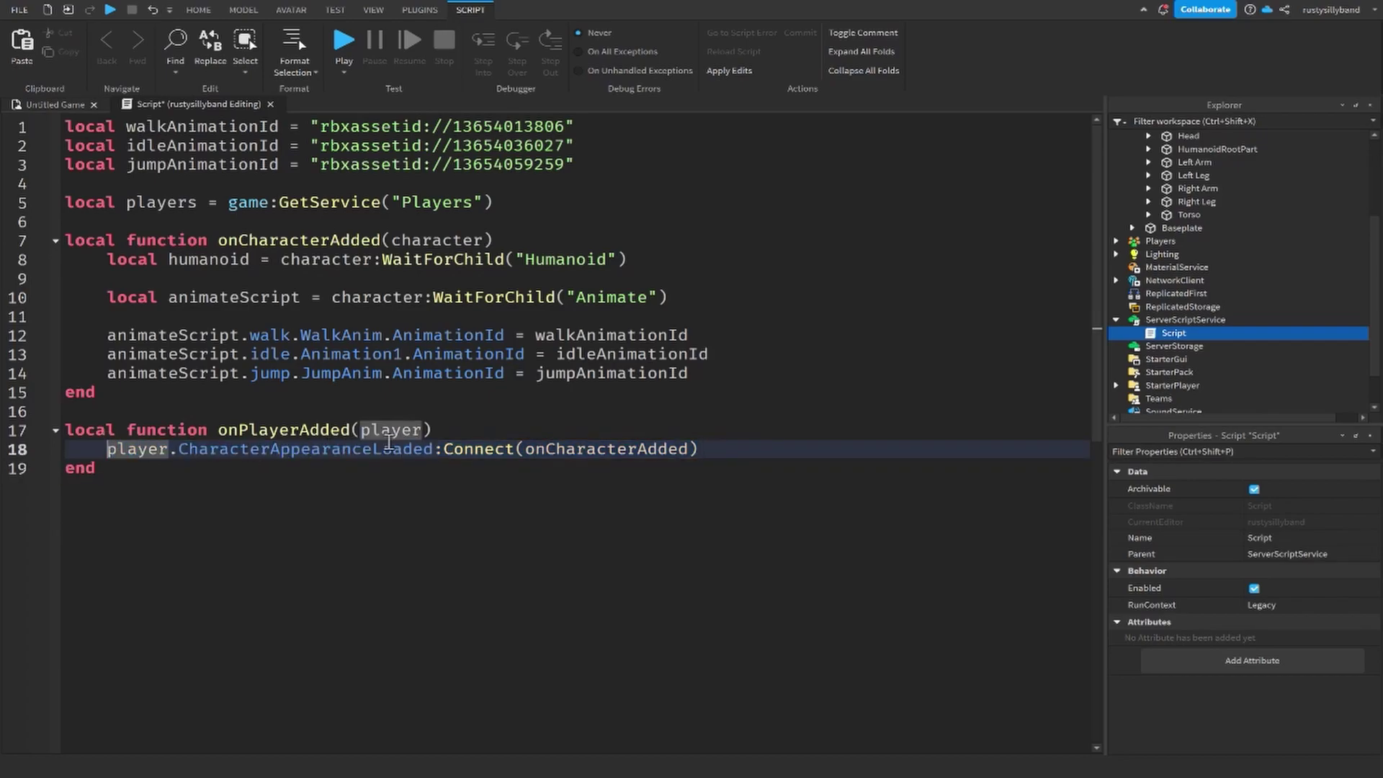
pyautogui.click(456, 448)
pyautogui.click(606, 449)
pyautogui.click(717, 449)
# Step: After the onPlayerAdded function, add players.PlayerAdded:Connect(onPlayerAdded) at the end of the script
pyautogui.click(686, 485)
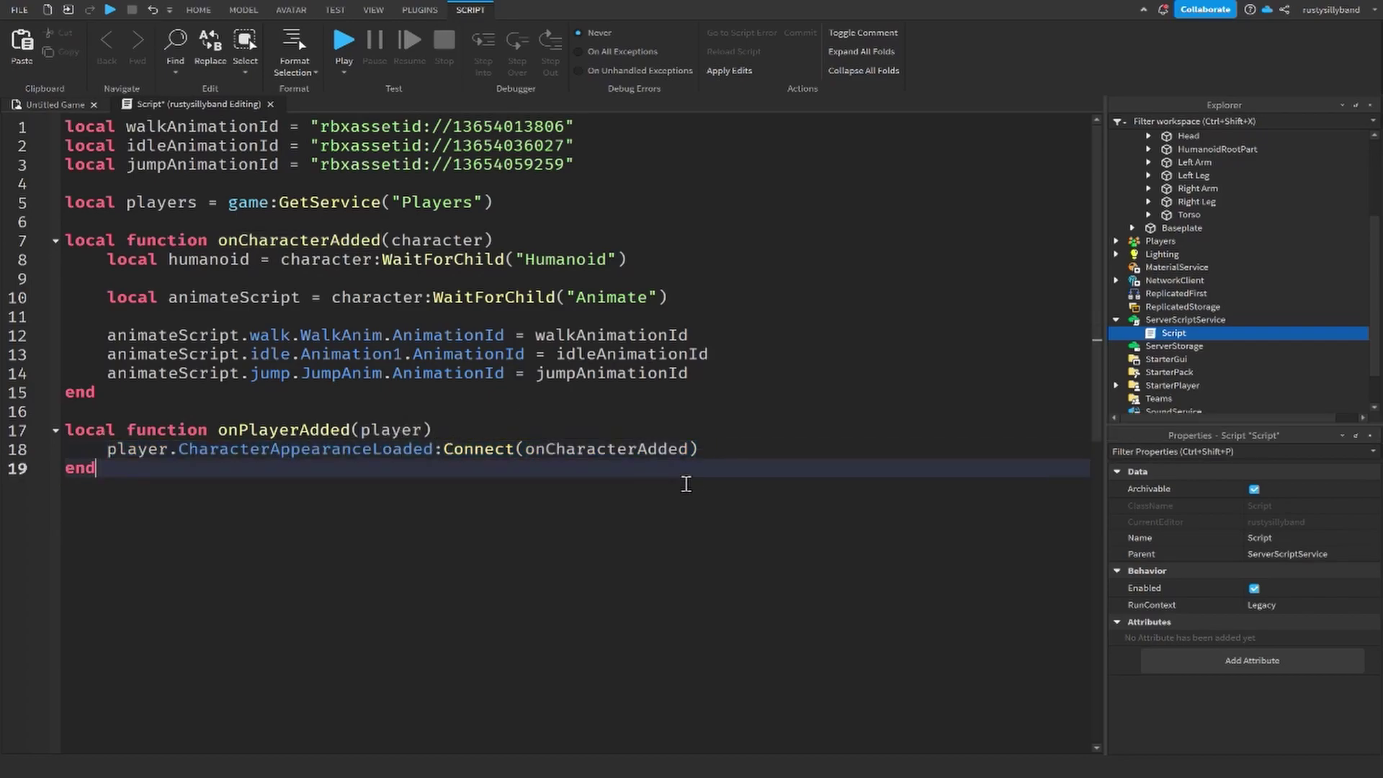
pyautogui.press('Return')
pyautogui.press('Return')
pyautogui.write('players')
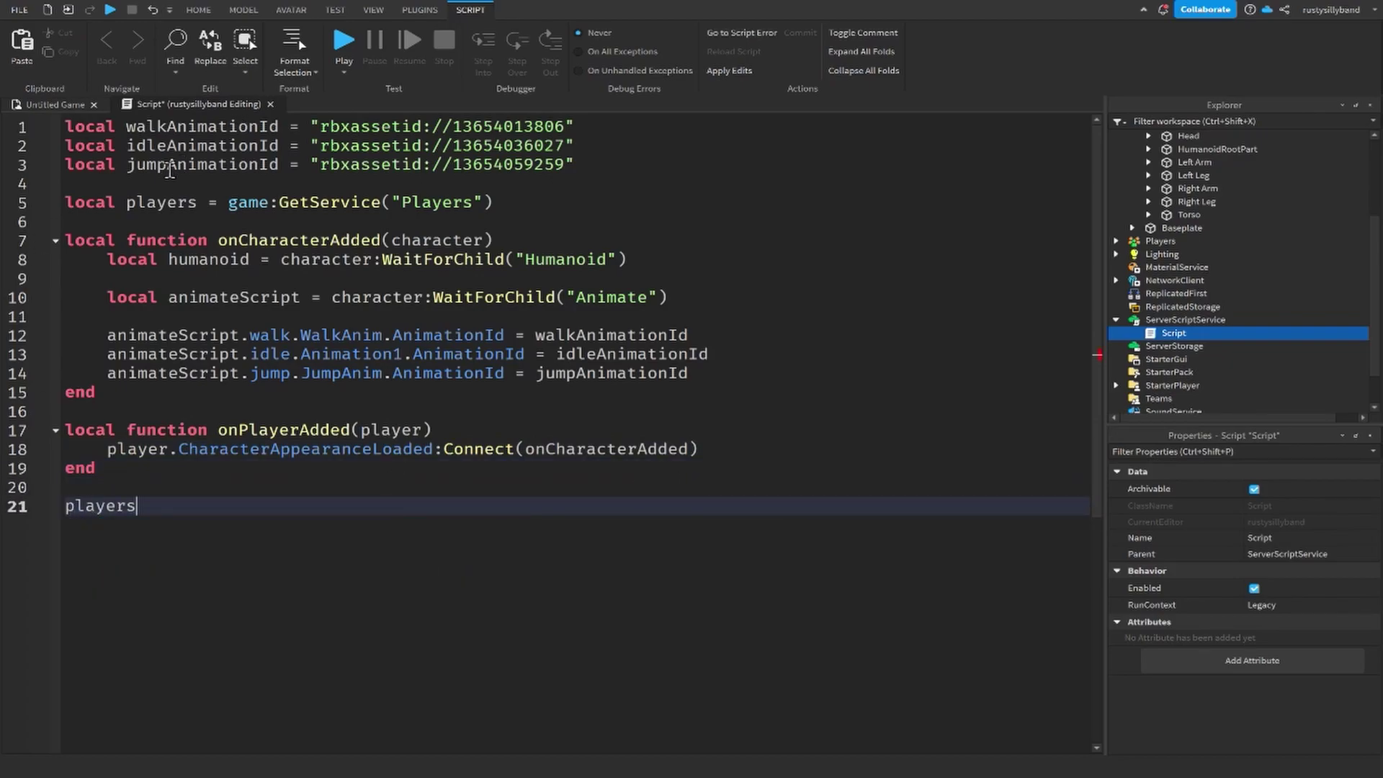
pyautogui.moveTo(118, 203); pyautogui.dragTo(508, 204)
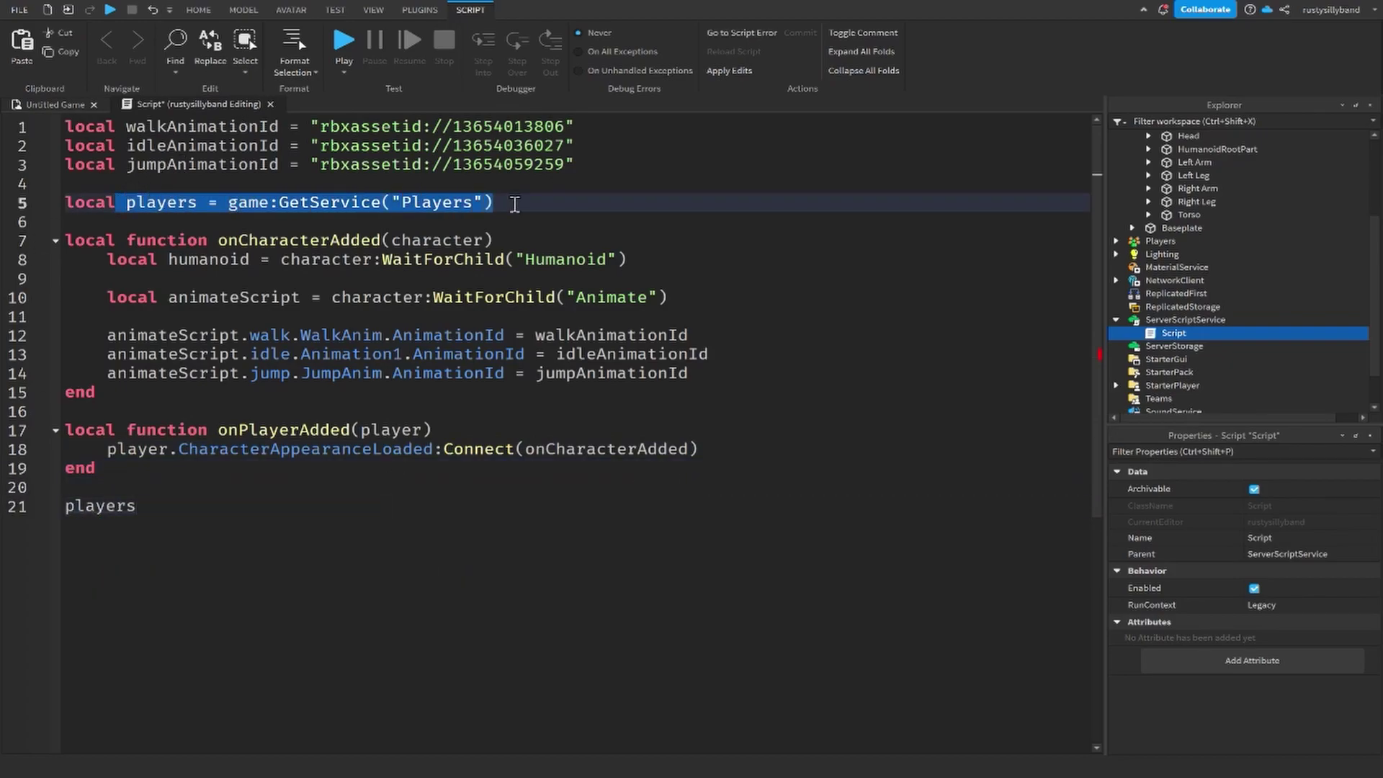
pyautogui.click(292, 488)
pyautogui.click(273, 519)
pyautogui.write('.PlayerAdded:Connect(f')
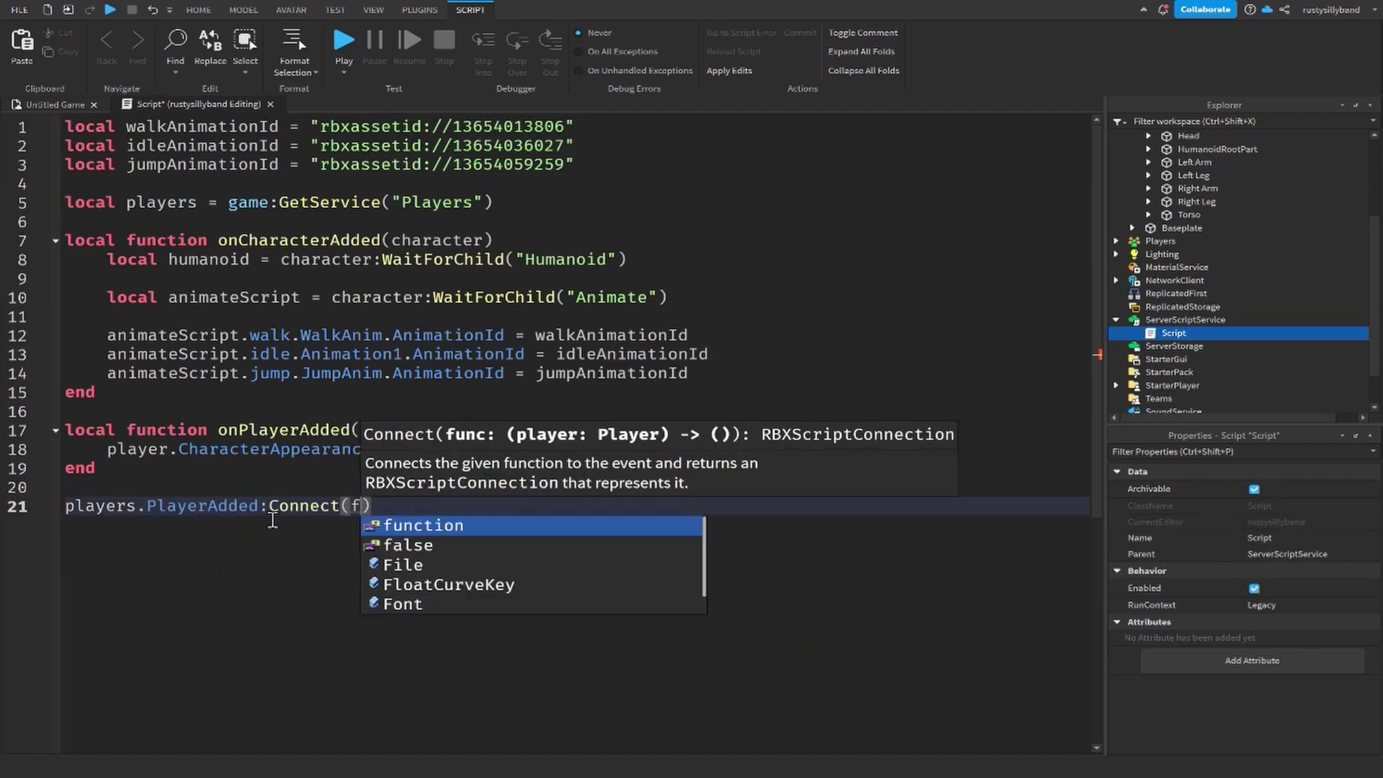
pyautogui.press('BackSpace')
pyautogui.write('onPlayerAdded()')
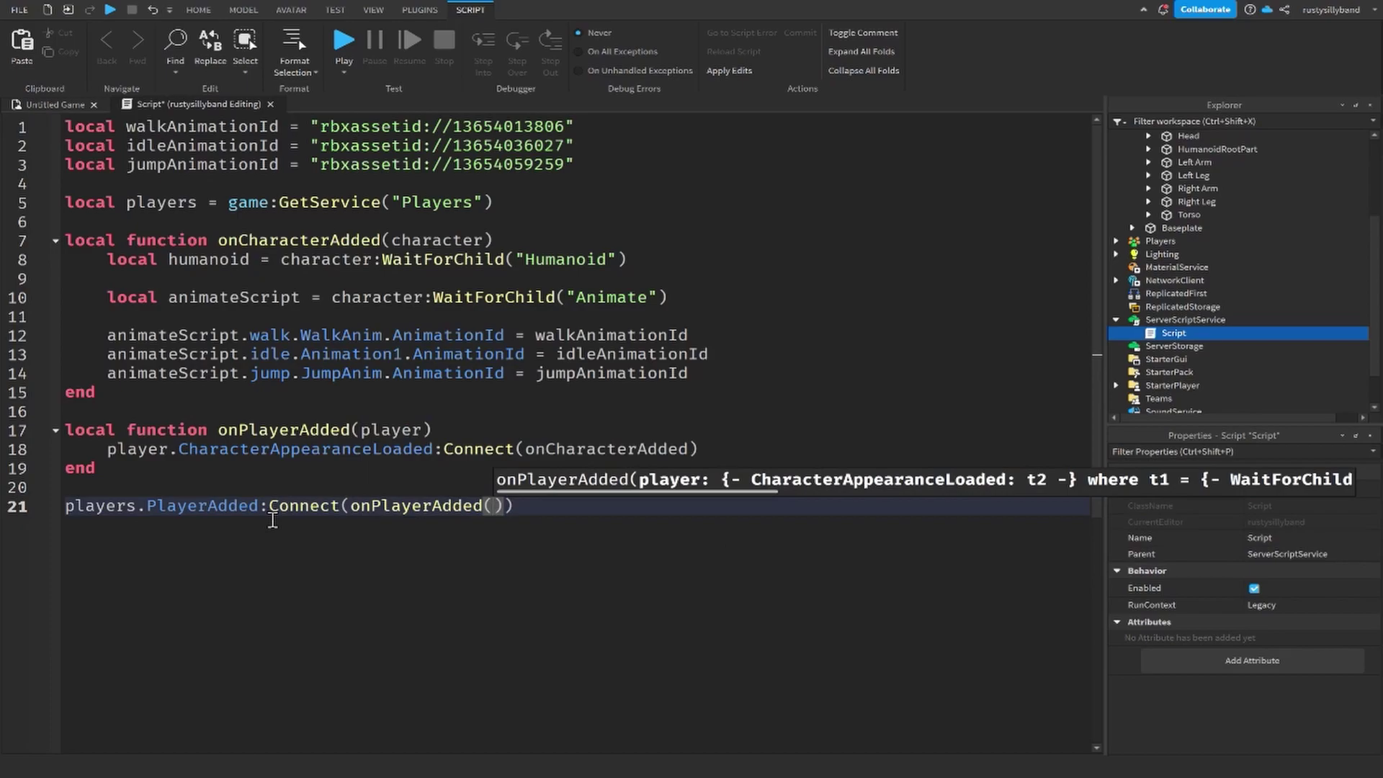
pyautogui.press('BackSpace')
pyautogui.write(')')
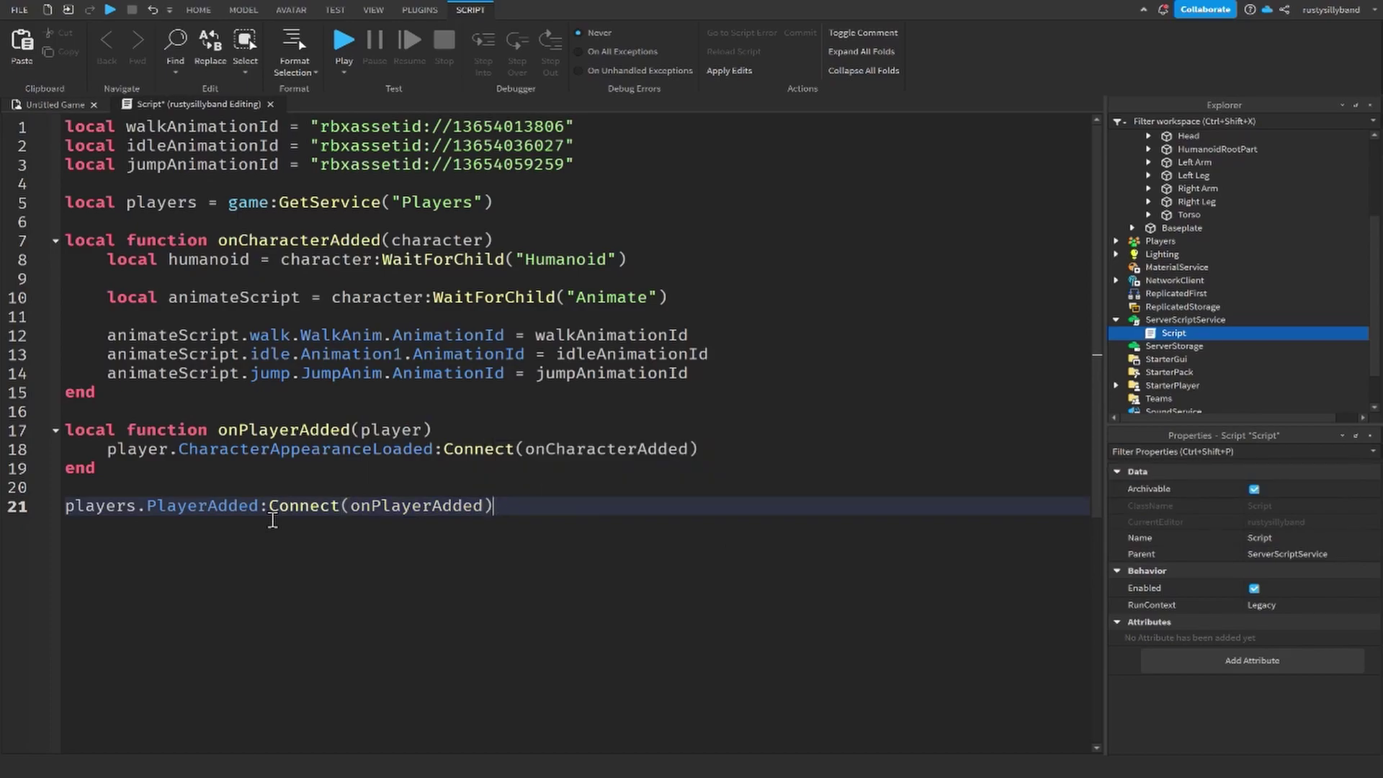
# Step: Review the walk, idle and jump animation ID variables and the players service variable at the start of the script
pyautogui.moveTo(272, 520); pyautogui.dragTo(259, 127)
pyautogui.click(261, 164)
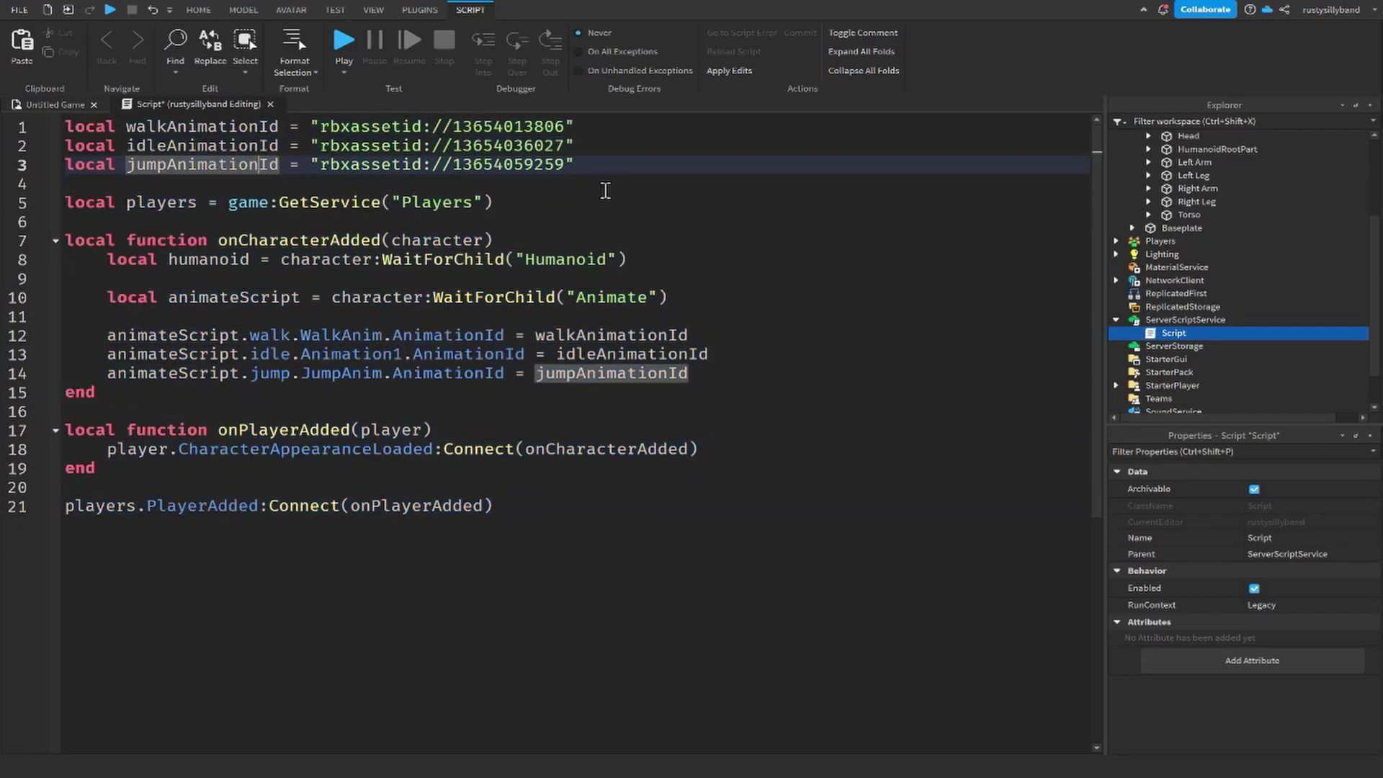
pyautogui.moveTo(587, 117); pyautogui.dragTo(66, 126)
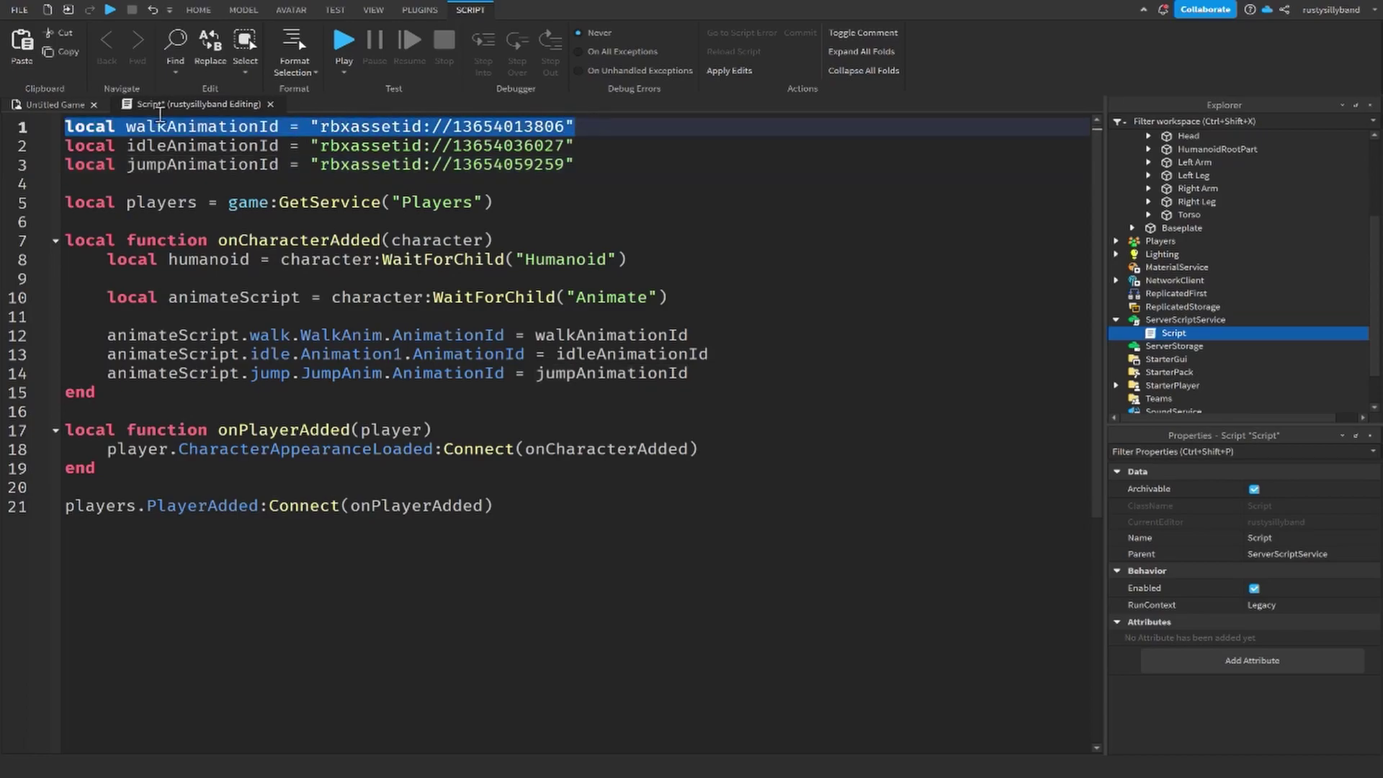
pyautogui.click(90, 126)
pyautogui.moveTo(576, 146); pyautogui.dragTo(523, 126)
pyautogui.click(580, 164)
pyautogui.moveTo(581, 164); pyautogui.dragTo(66, 127)
pyautogui.click(582, 167)
pyautogui.moveTo(581, 167); pyautogui.dragTo(562, 148)
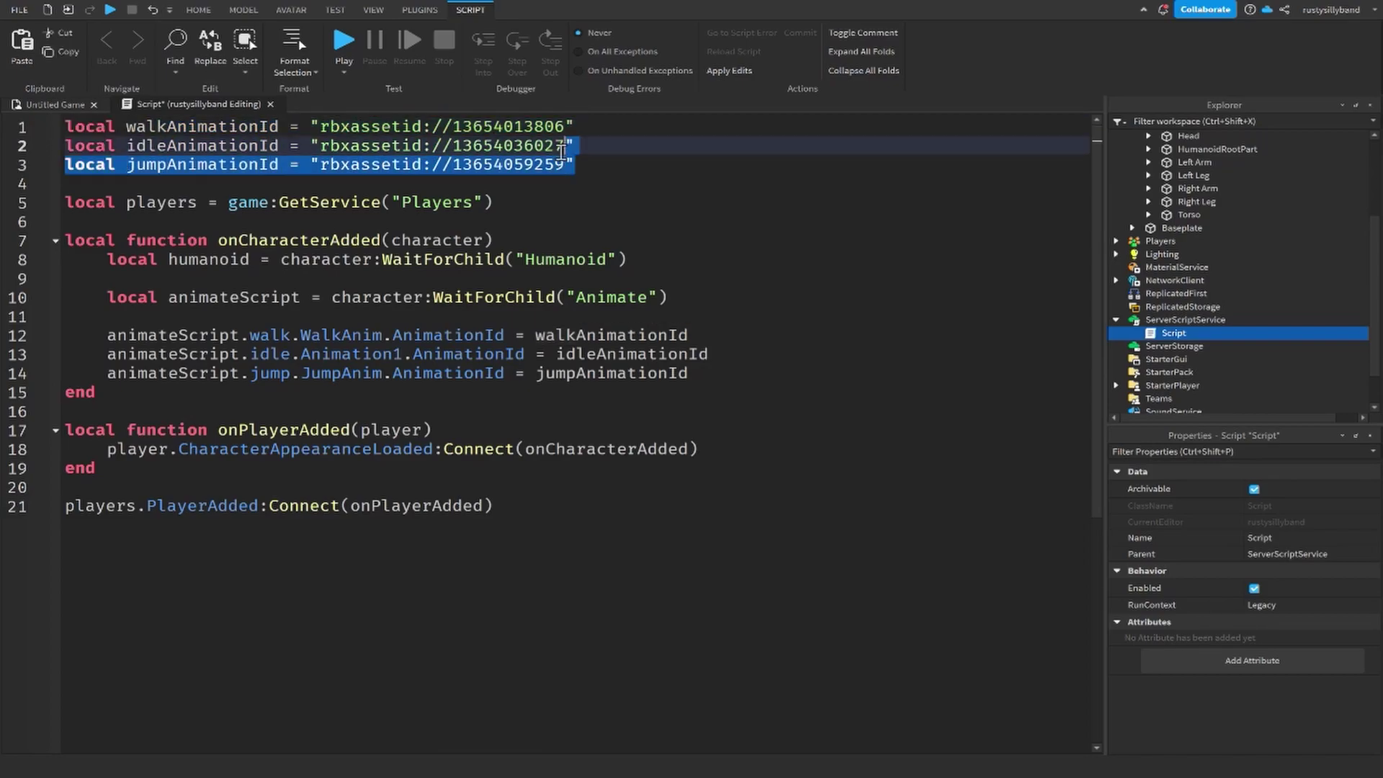
pyautogui.click(645, 171)
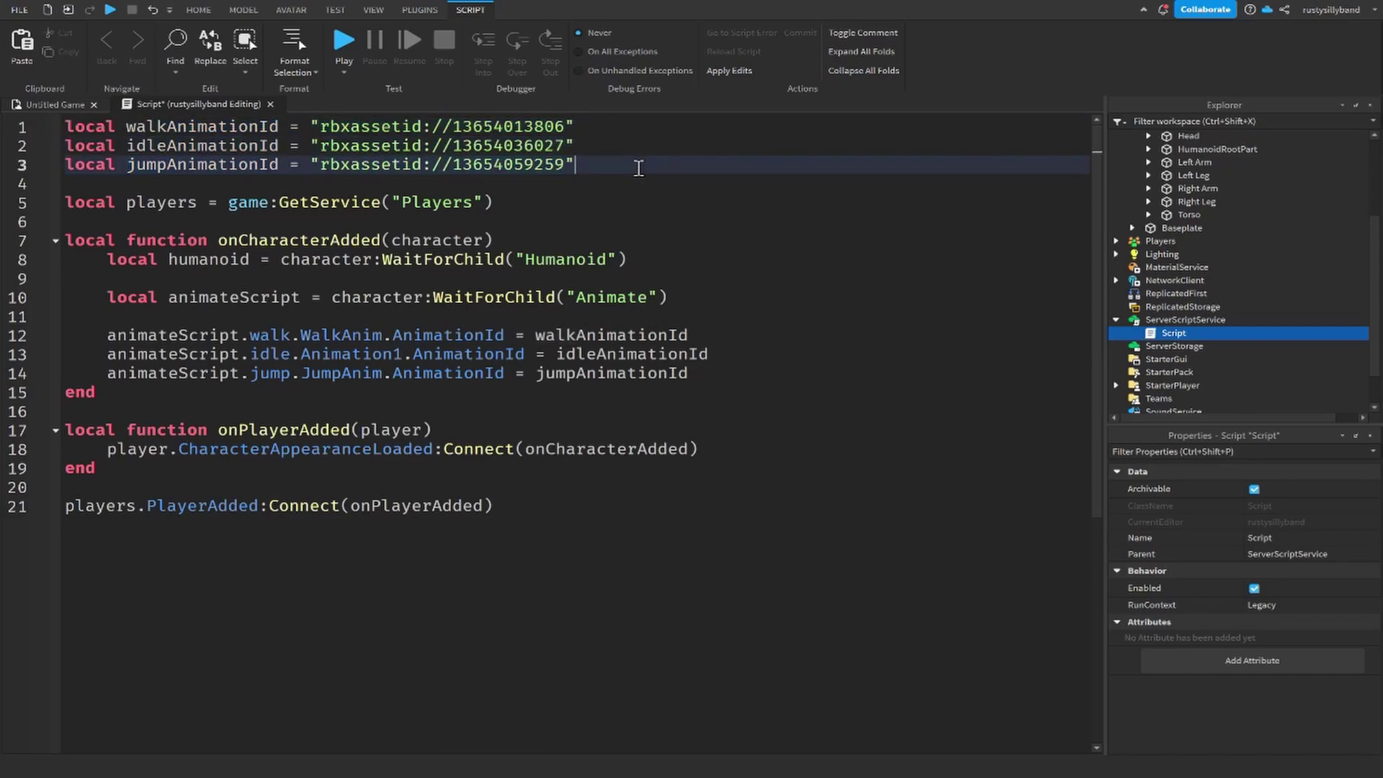
pyautogui.click(535, 210)
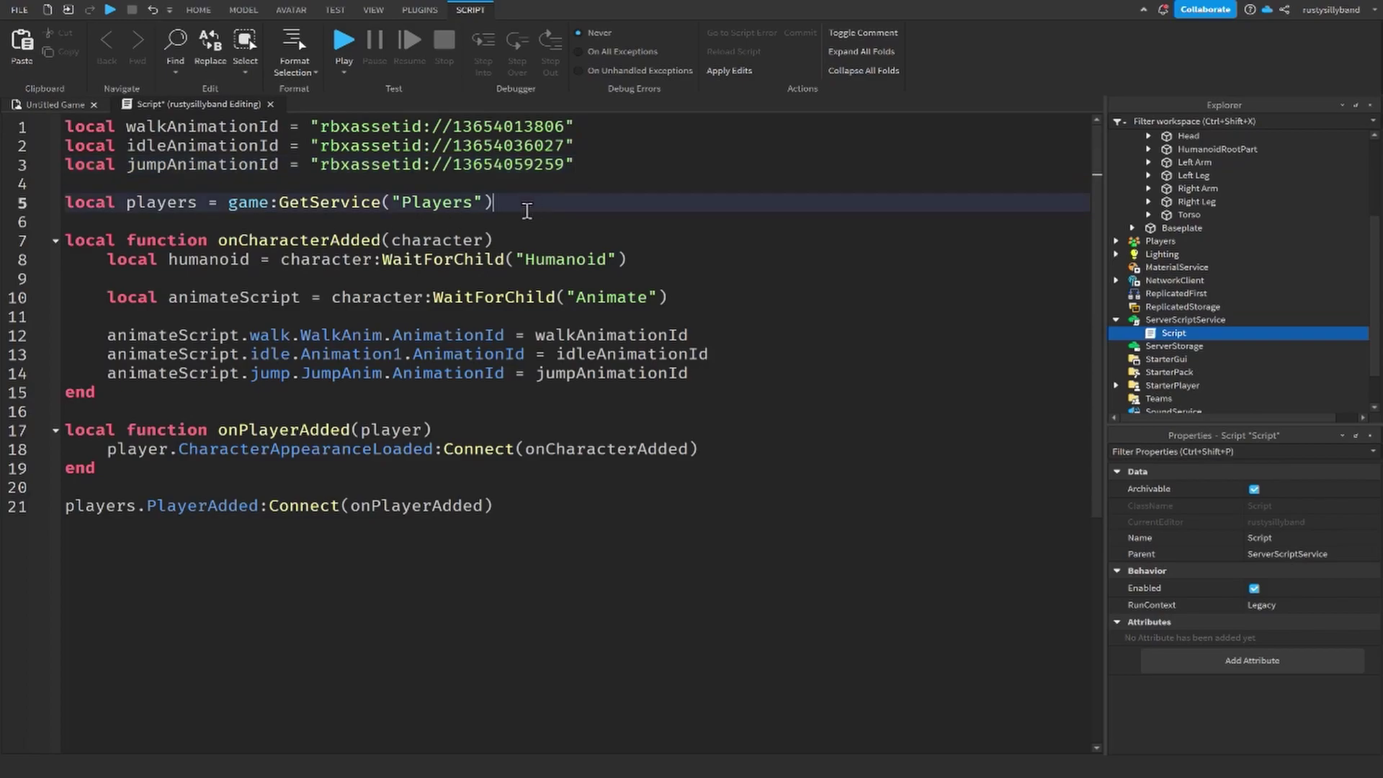
# Step: Review the players service line and the onCharacterAdded function, including its Humanoid and Animate lookups and the three AnimationId assignments
pyautogui.moveTo(64, 203); pyautogui.dragTo(515, 198)
pyautogui.click(516, 201)
pyautogui.scroll(3, 1225, 310)
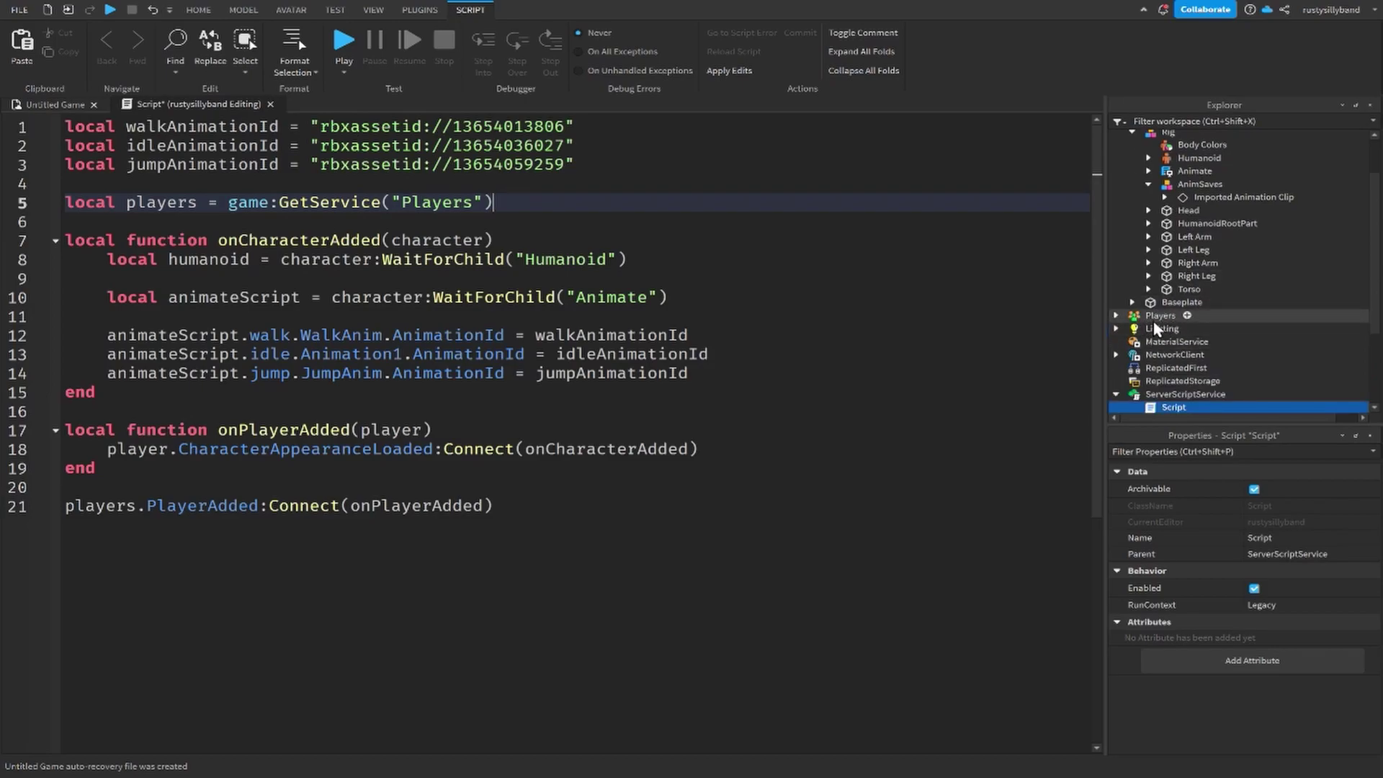
pyautogui.moveTo(65, 240); pyautogui.dragTo(156, 393)
pyautogui.click(156, 393)
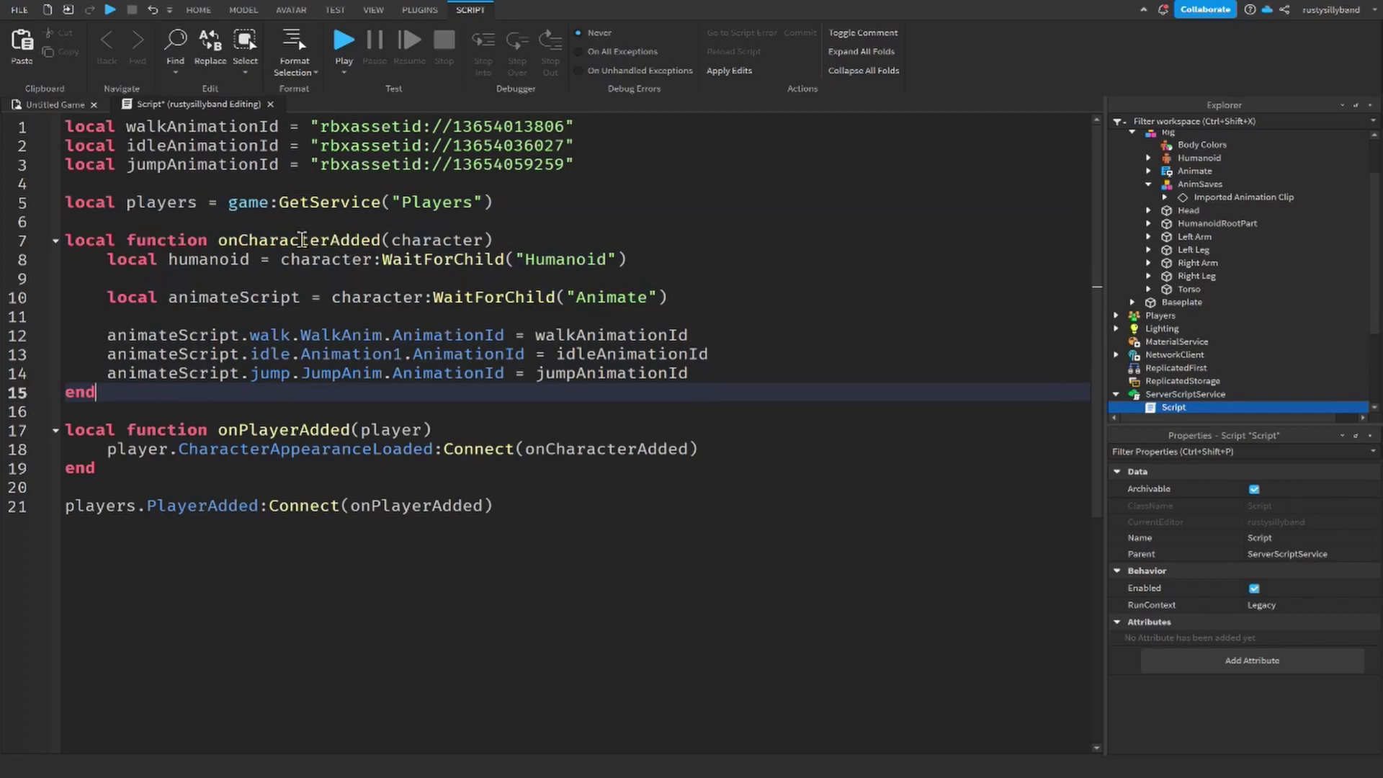
pyautogui.click(425, 241)
pyautogui.click(496, 240)
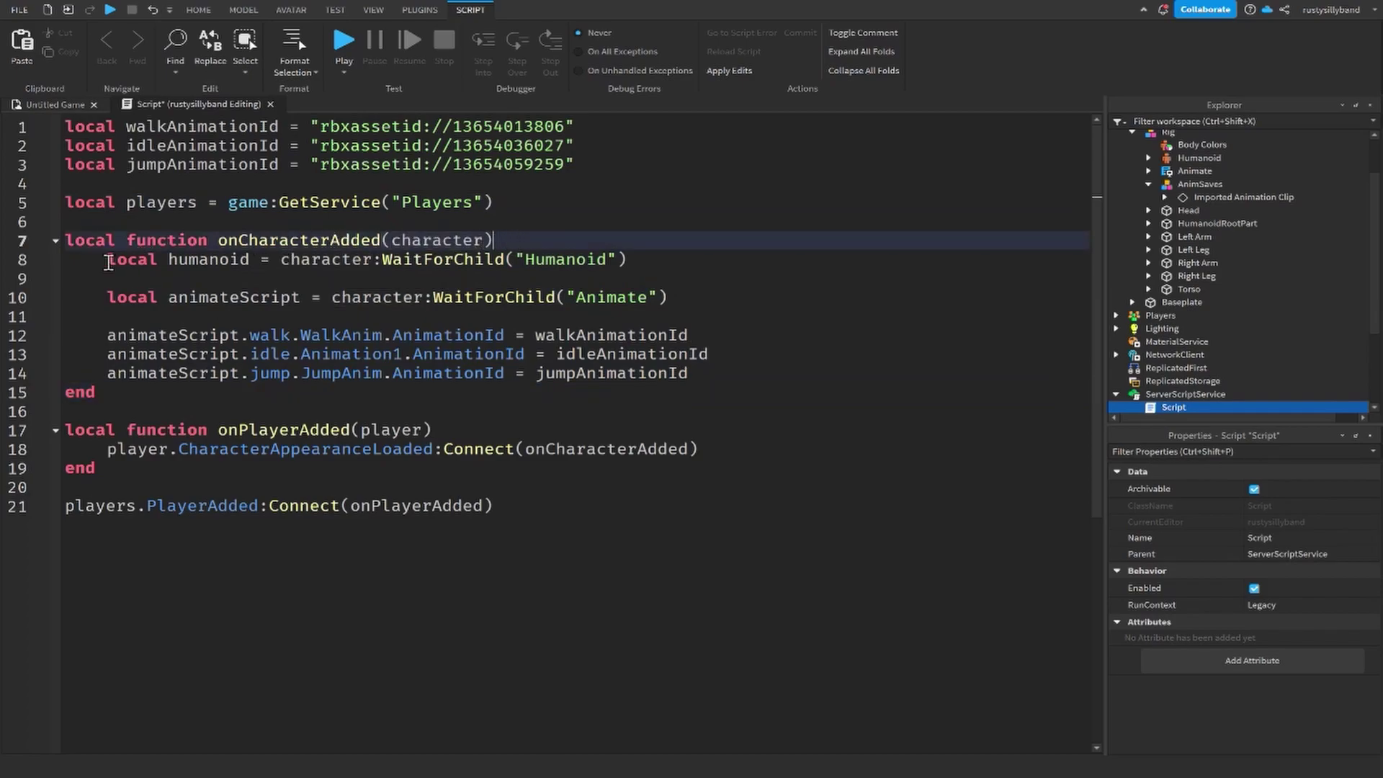
pyautogui.moveTo(108, 261); pyautogui.dragTo(632, 259)
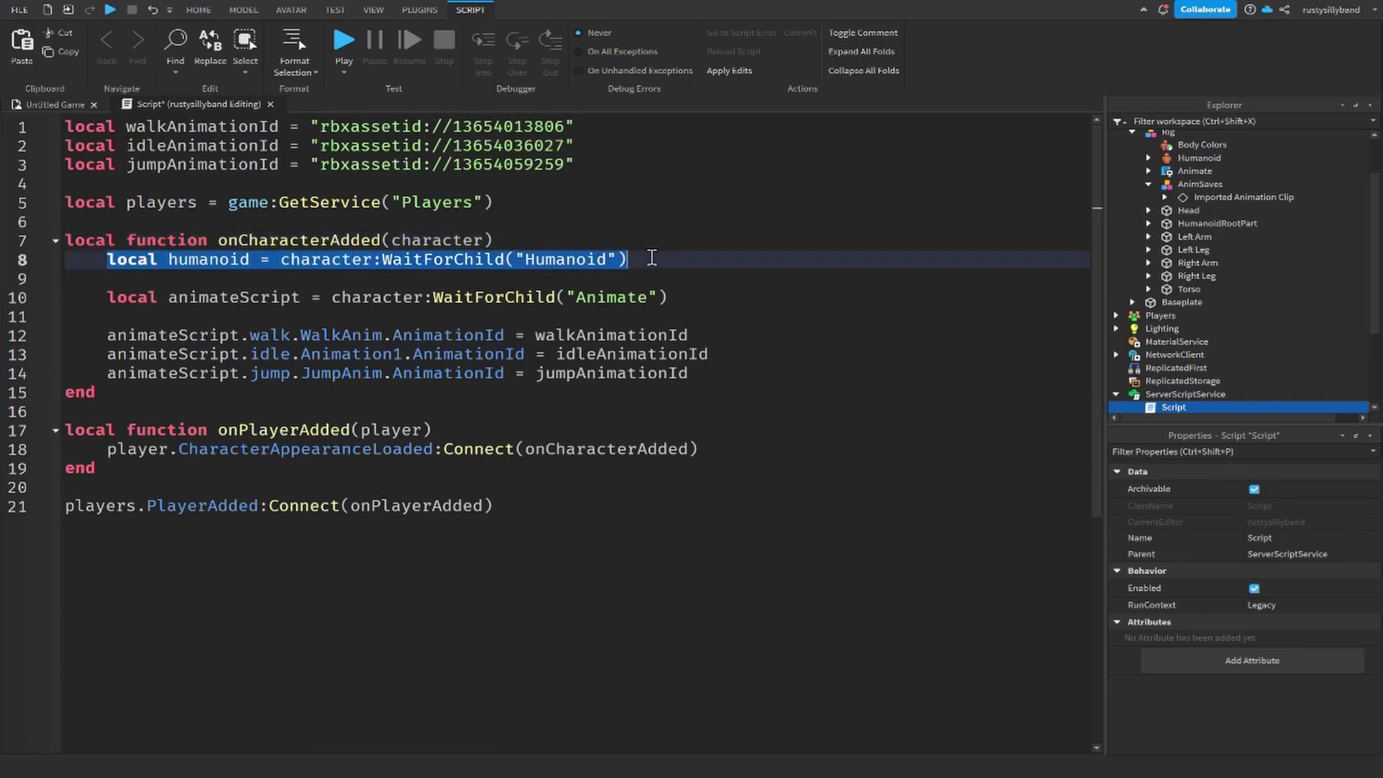
pyautogui.click(652, 258)
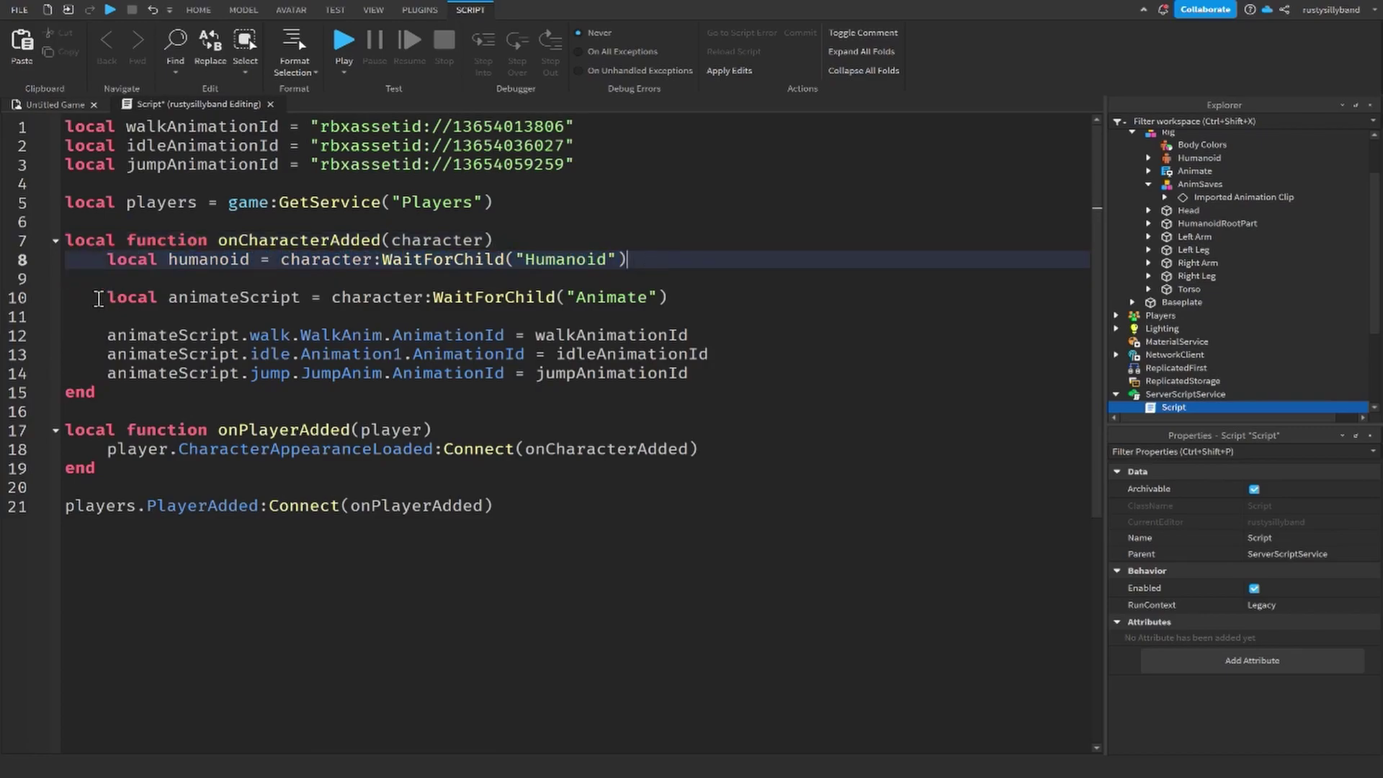
pyautogui.moveTo(99, 299); pyautogui.dragTo(690, 320)
pyautogui.click(772, 306)
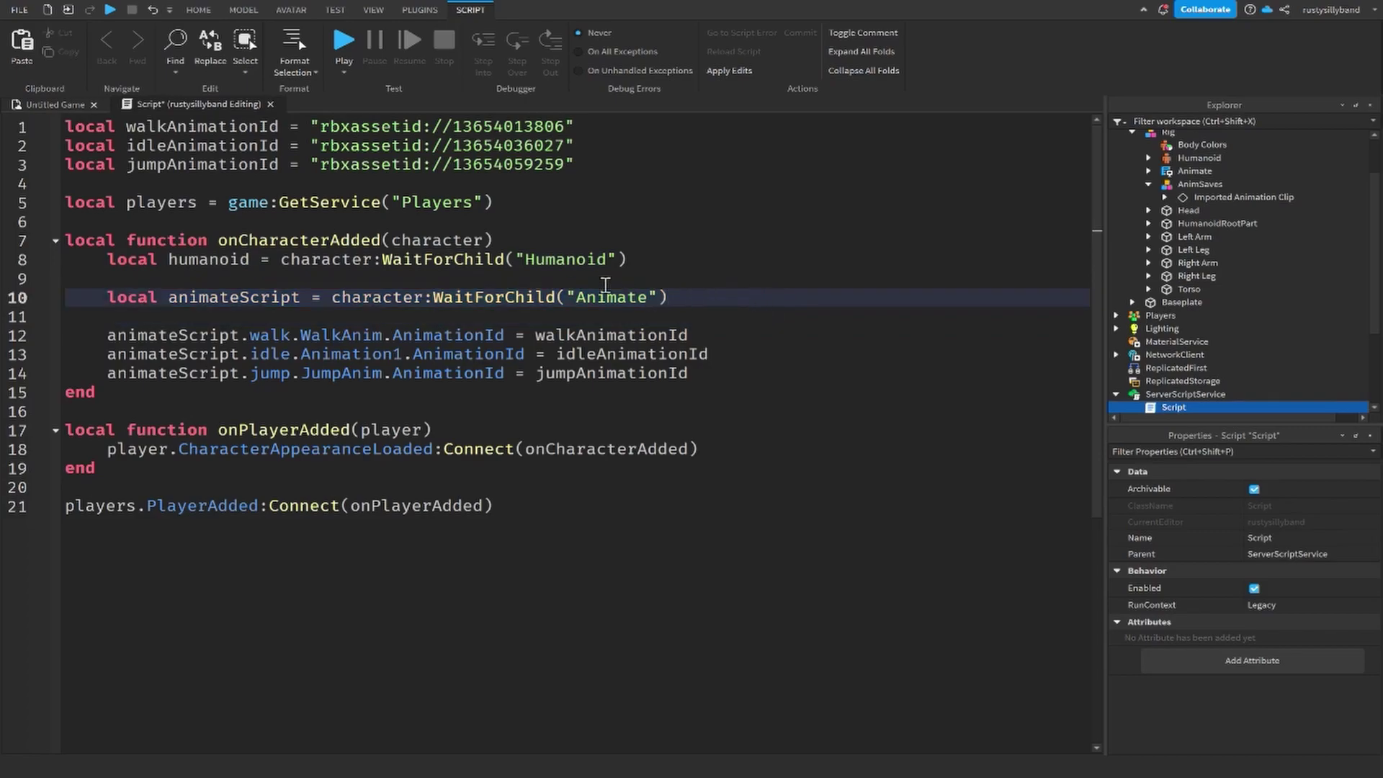
pyautogui.moveTo(710, 371); pyautogui.dragTo(83, 329)
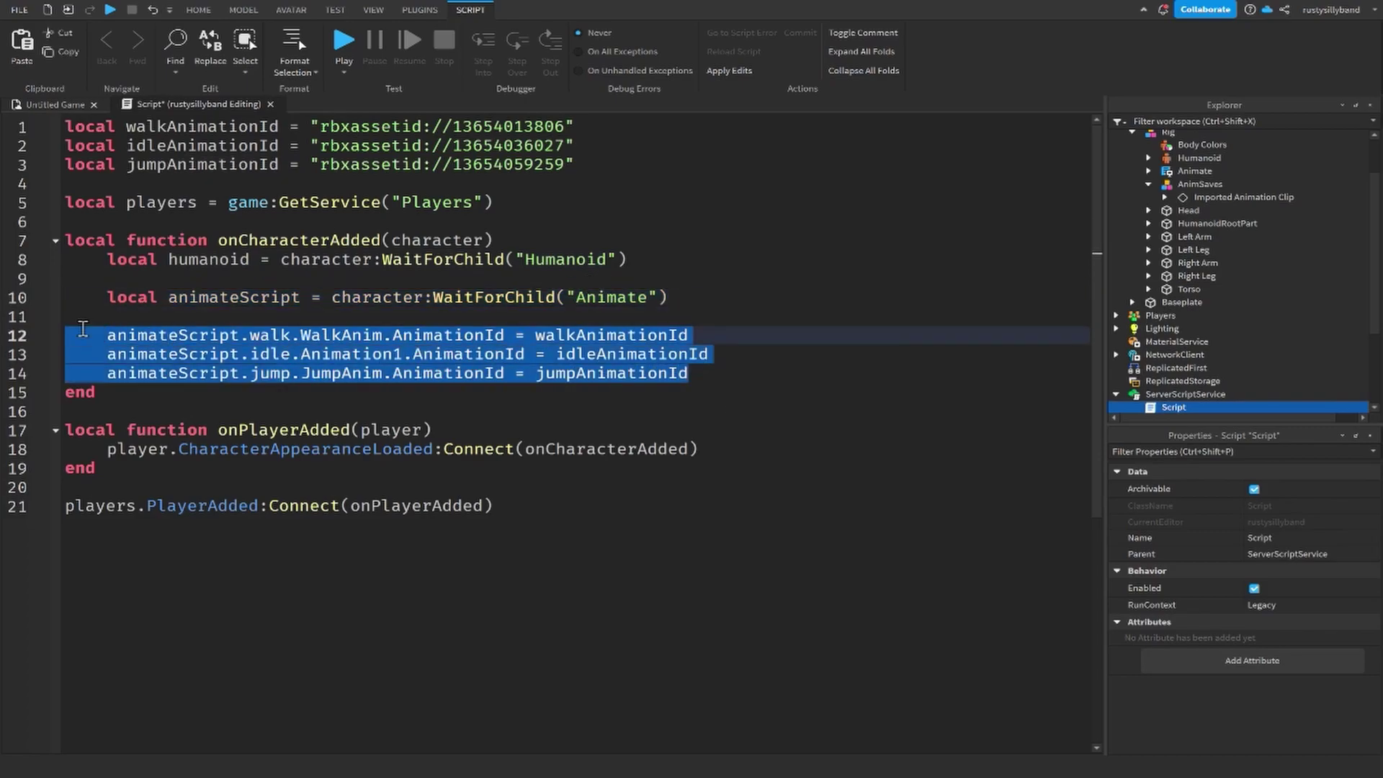
pyautogui.click(724, 374)
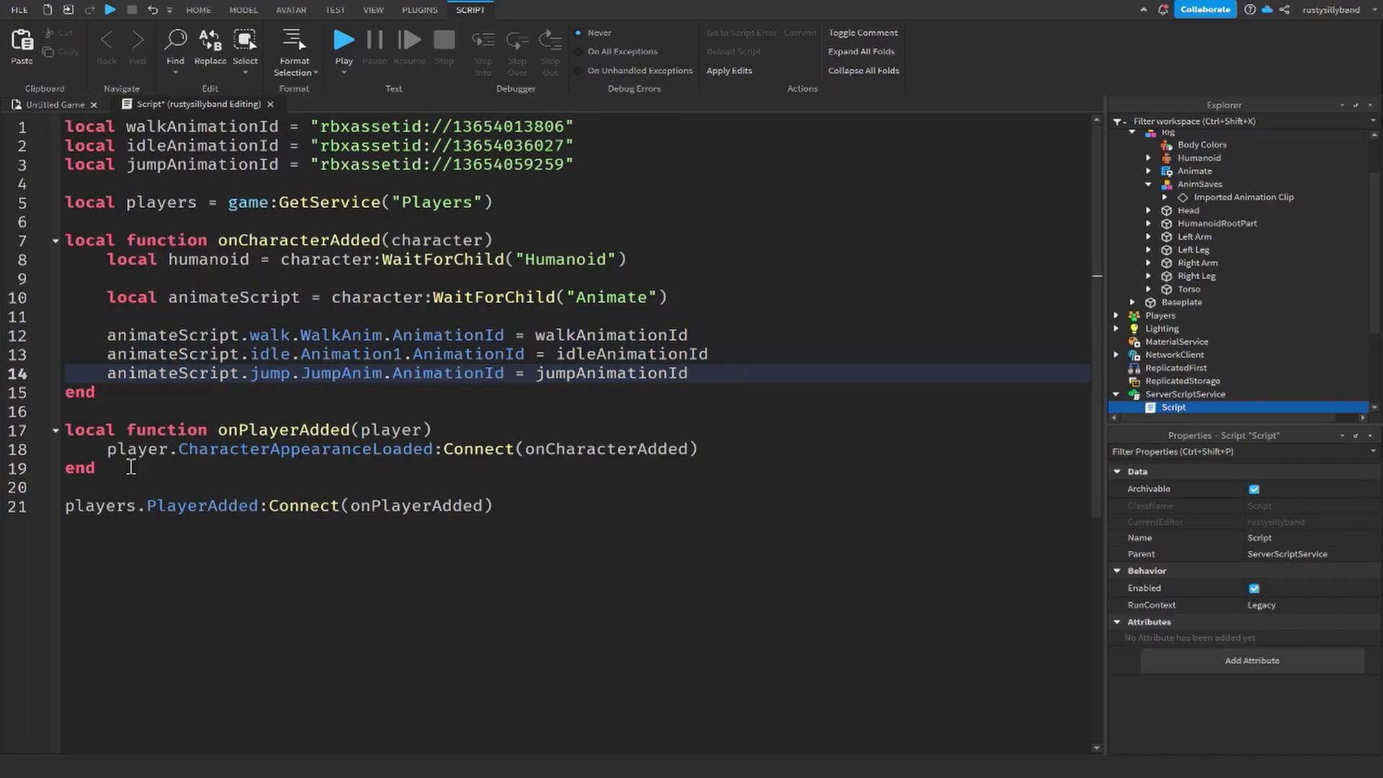
# Step: Examine how the PlayerAdded connection calls onPlayerAdded, and how its CharacterAppearanceLoaded connection runs onCharacterAdded
pyautogui.moveTo(134, 467); pyautogui.dragTo(61, 430)
pyautogui.click(216, 472)
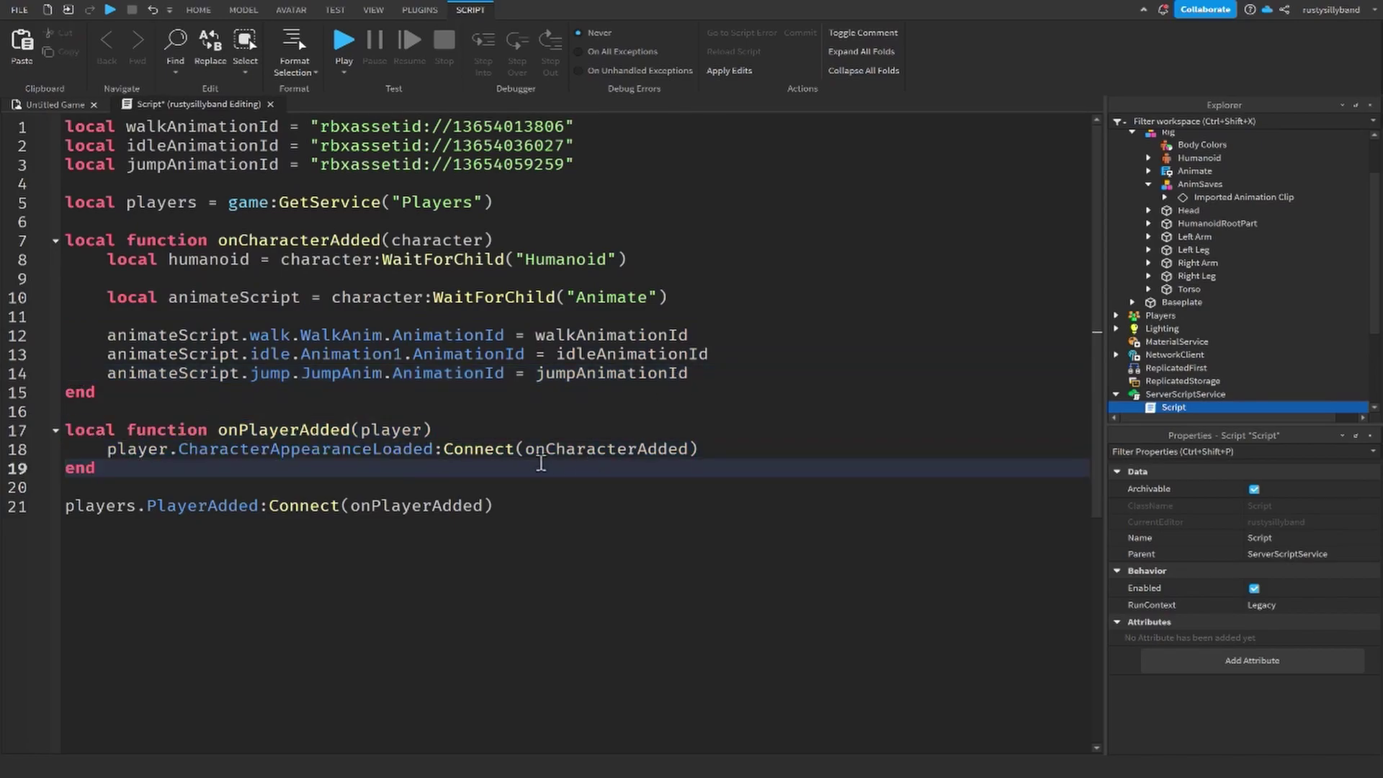
pyautogui.moveTo(690, 373); pyautogui.dragTo(84, 269)
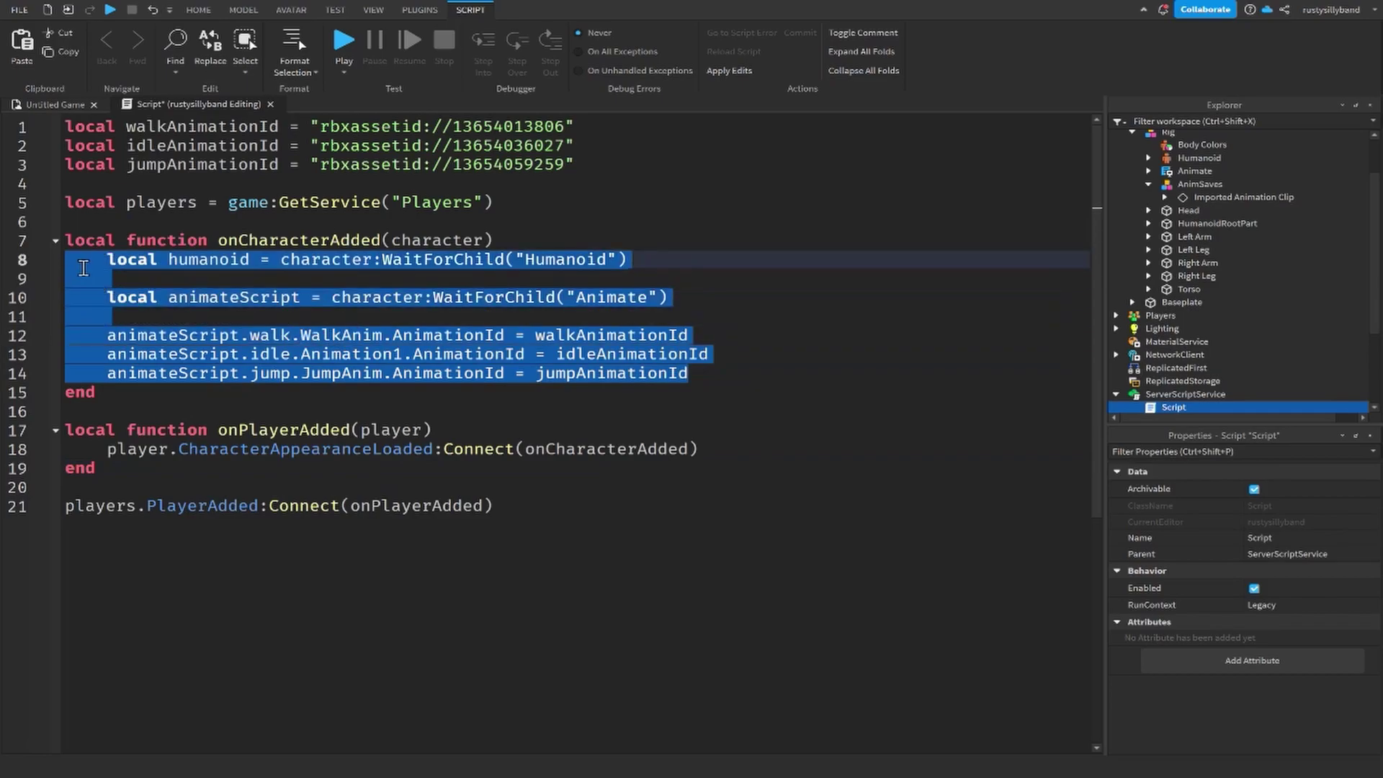
pyautogui.click(350, 381)
pyautogui.moveTo(525, 505); pyautogui.dragTo(63, 505)
pyautogui.click(134, 488)
pyautogui.click(149, 504)
pyautogui.click(482, 513)
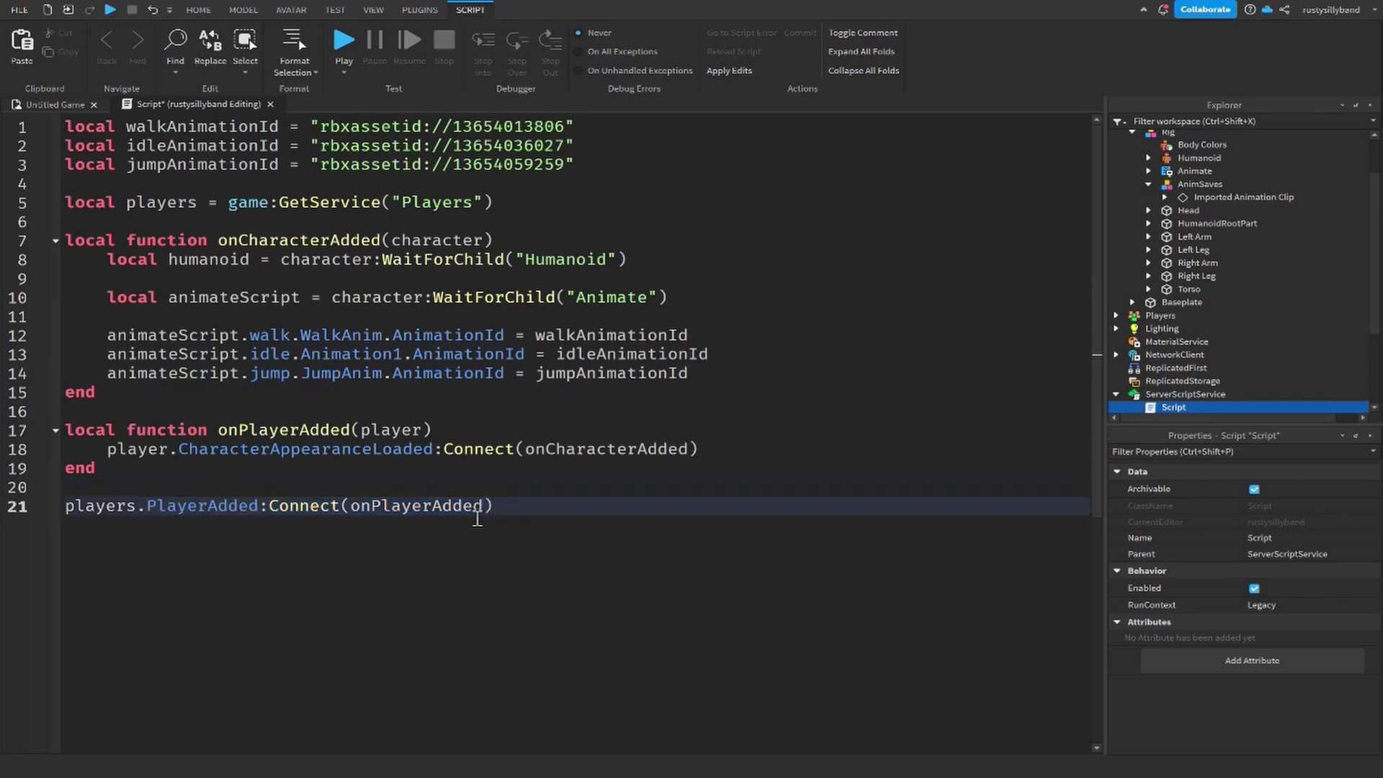
pyautogui.moveTo(720, 448); pyautogui.dragTo(772, 447)
pyautogui.click(195, 456)
pyautogui.click(180, 461)
pyautogui.click(774, 446)
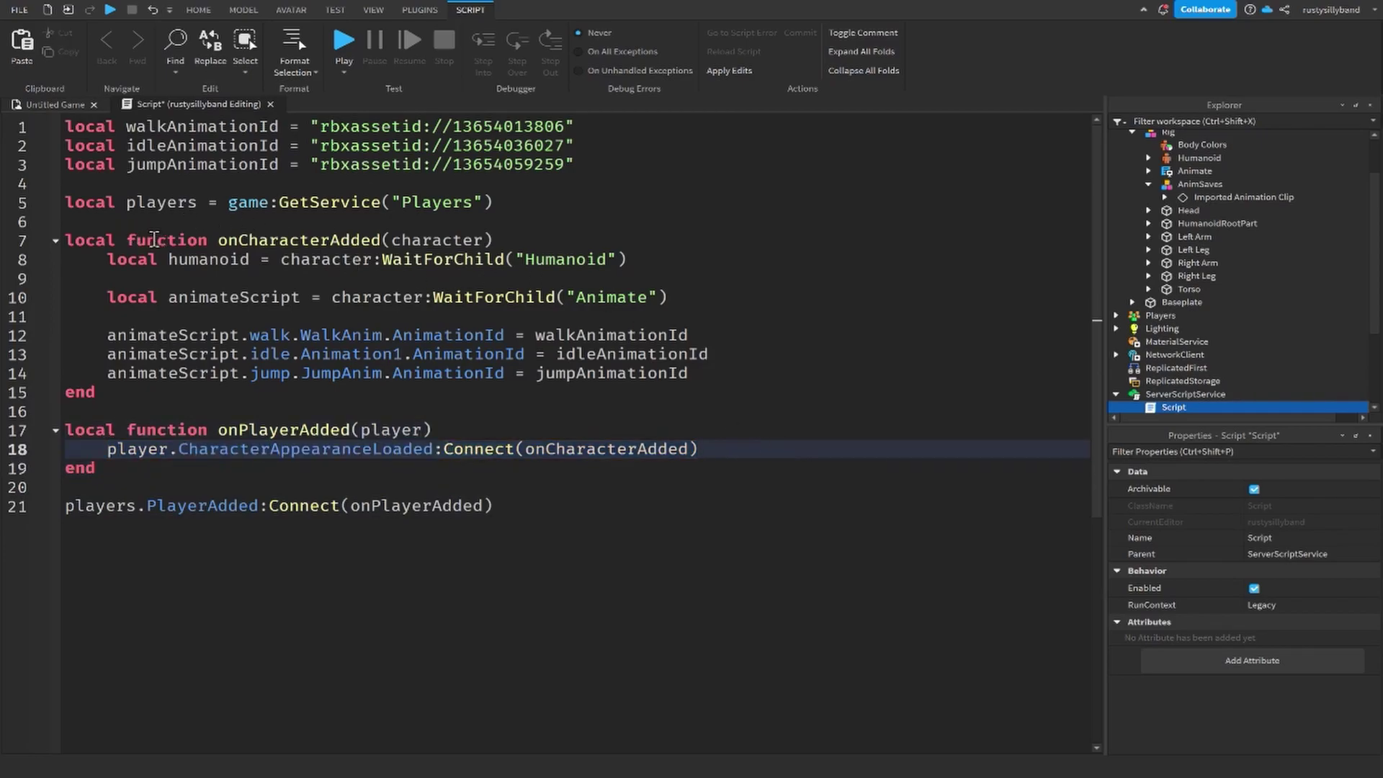
pyautogui.moveTo(70, 243); pyautogui.dragTo(219, 398)
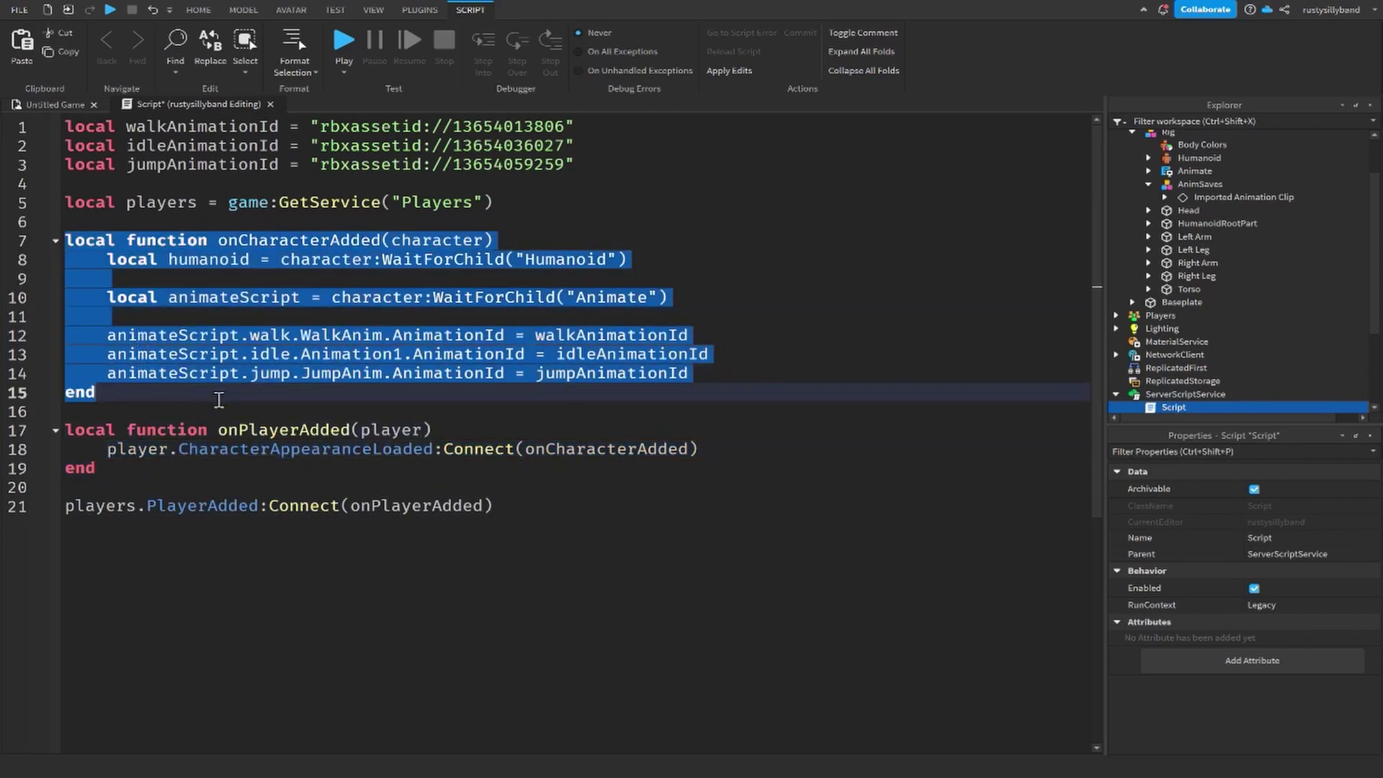
pyautogui.click(218, 397)
# Step: Start a playtest, walk the character away from the spawn pad, and view its walk and idle animations from several angles
pyautogui.click(342, 41)
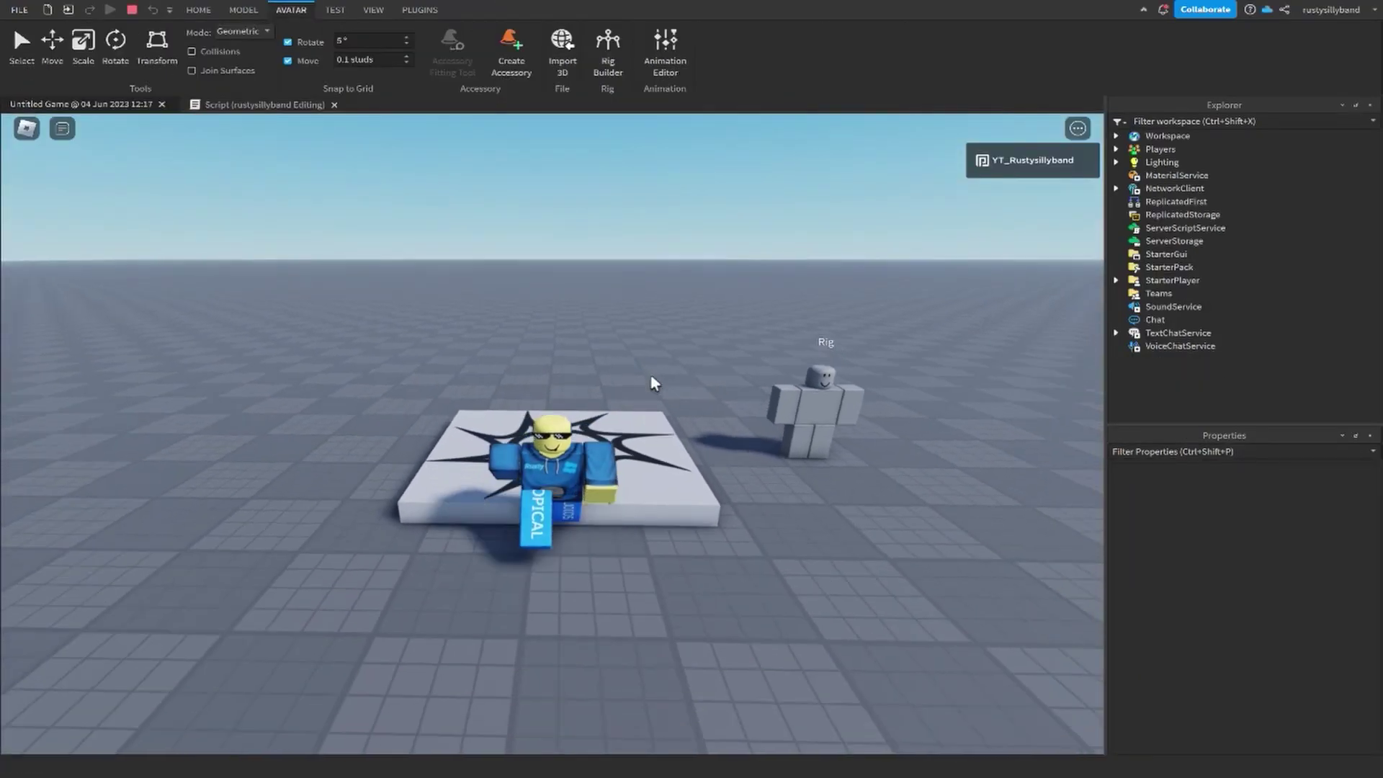
pyautogui.press('s')
pyautogui.moveTo(655, 383); pyautogui.dragTo(564, 532, button='right')
pyautogui.moveTo(695, 454); pyautogui.dragTo(699, 453, button='right')
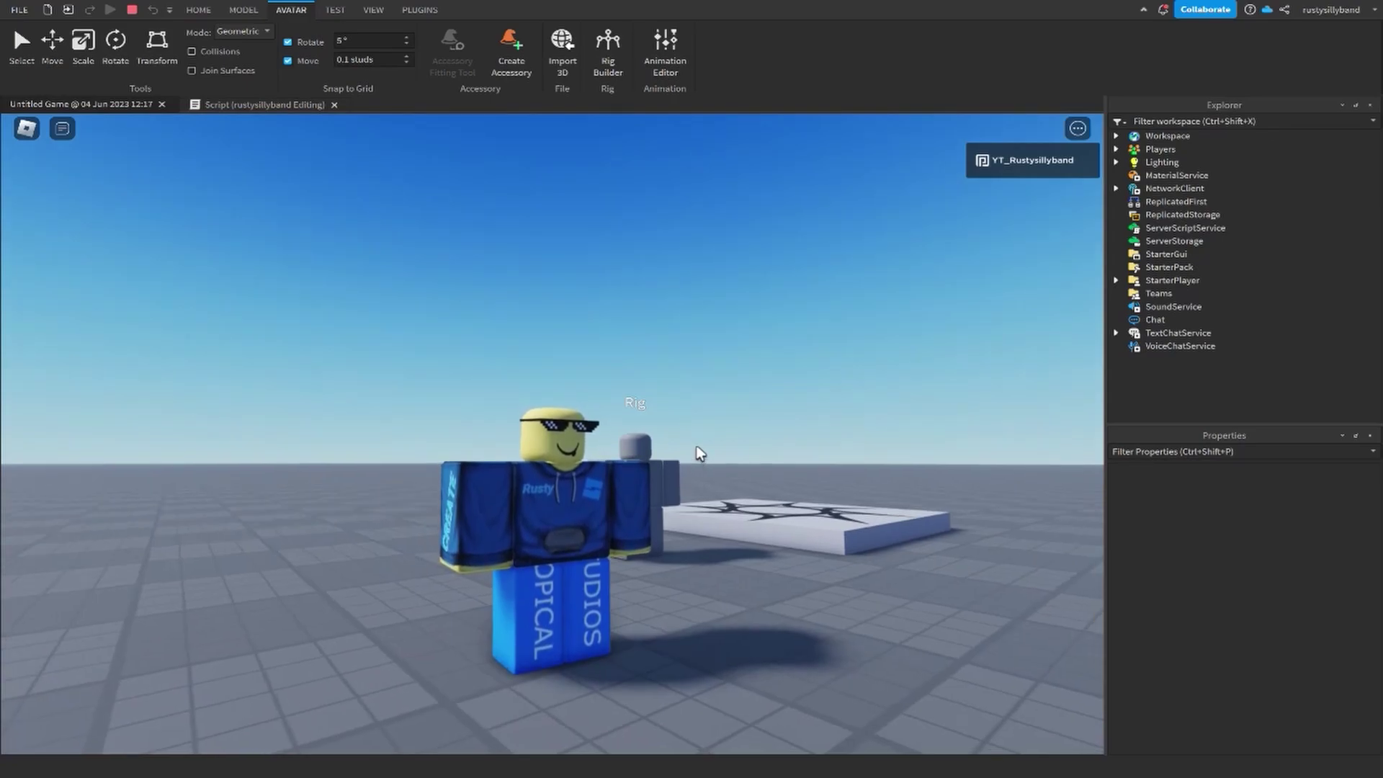
pyautogui.scroll(-2, 699, 454)
pyautogui.moveTo(699, 454); pyautogui.dragTo(699, 453, button='right')
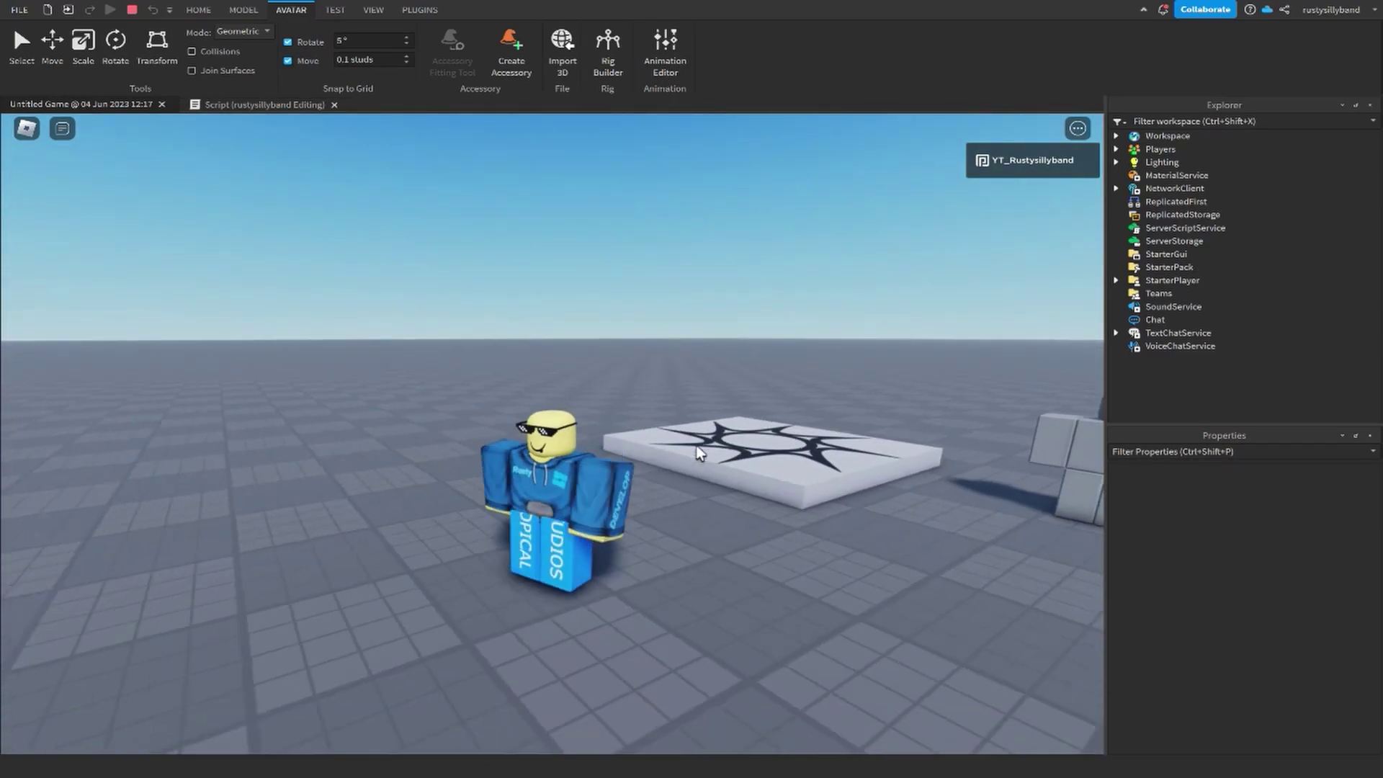